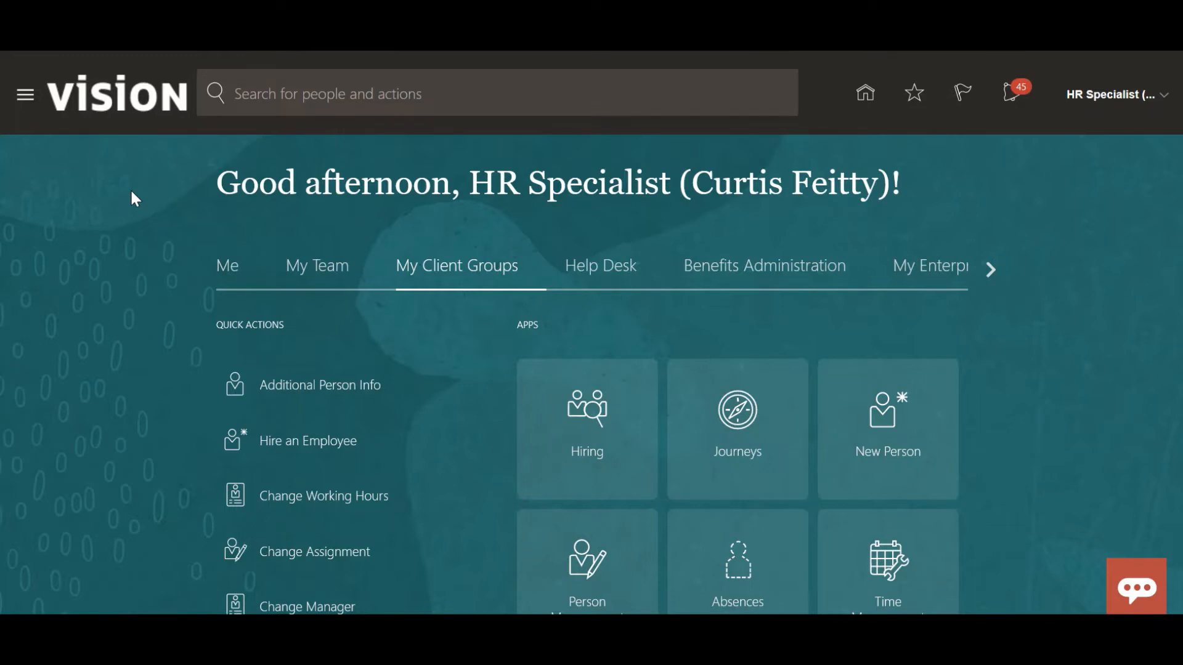
Open Setup and Maintenance and switch the setup offering to Recruiting and Candidate Experience.
left_click(1164, 98)
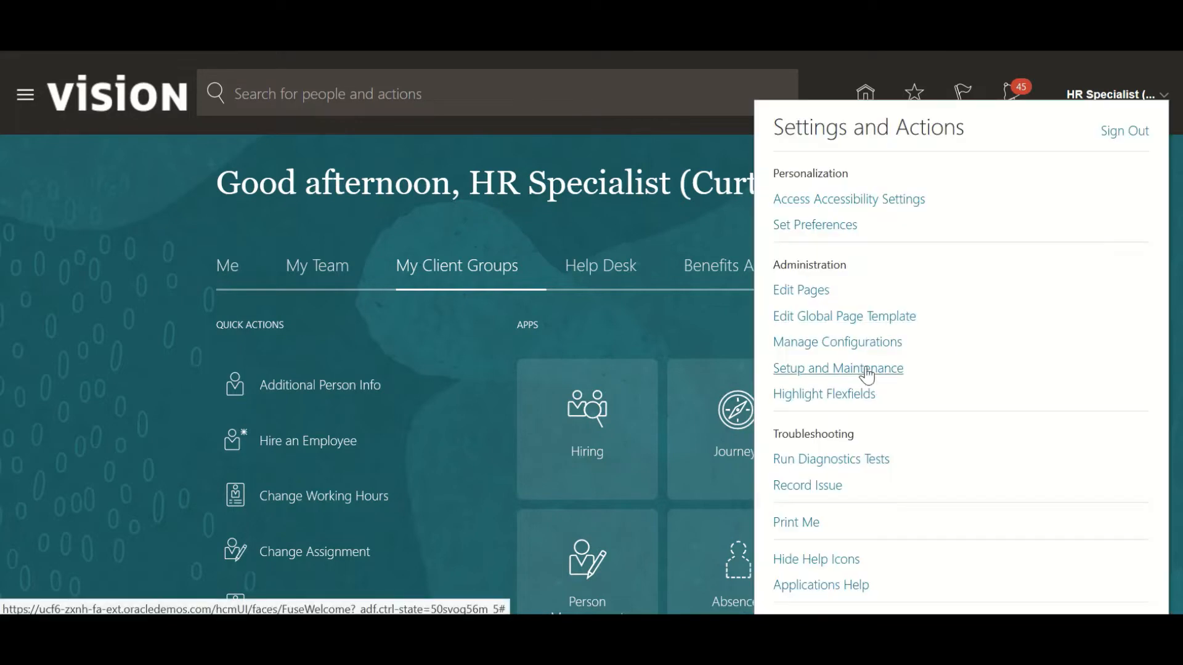
left_click(864, 369)
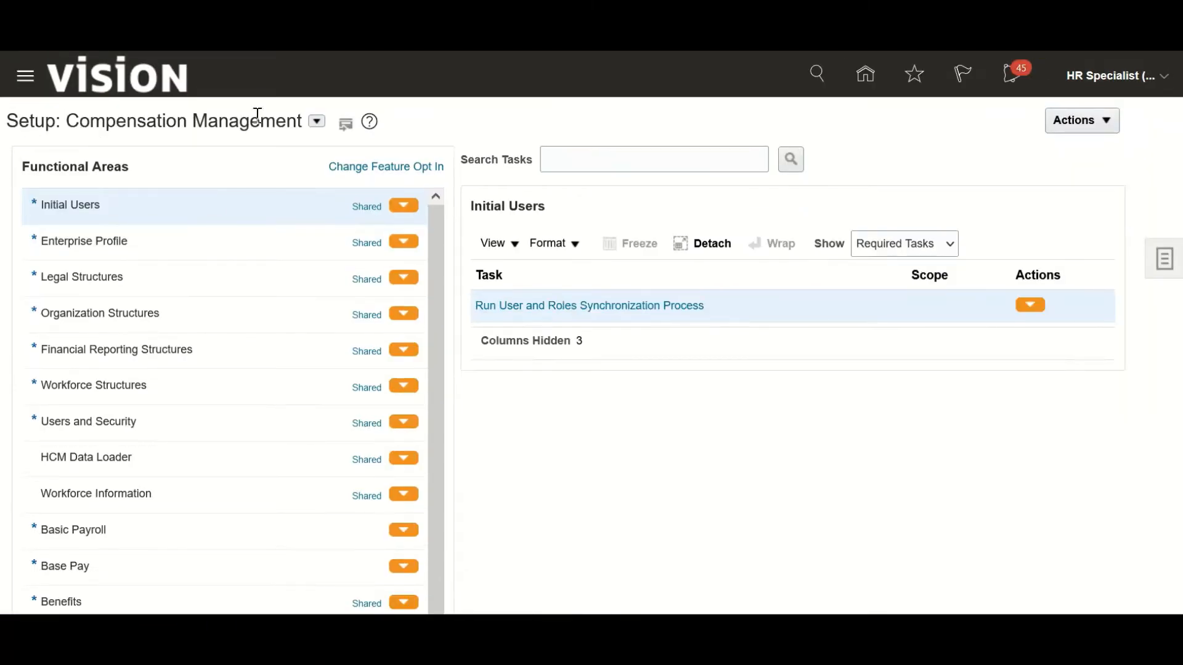
left_click(317, 122)
scroll(401, 273, "down", 5)
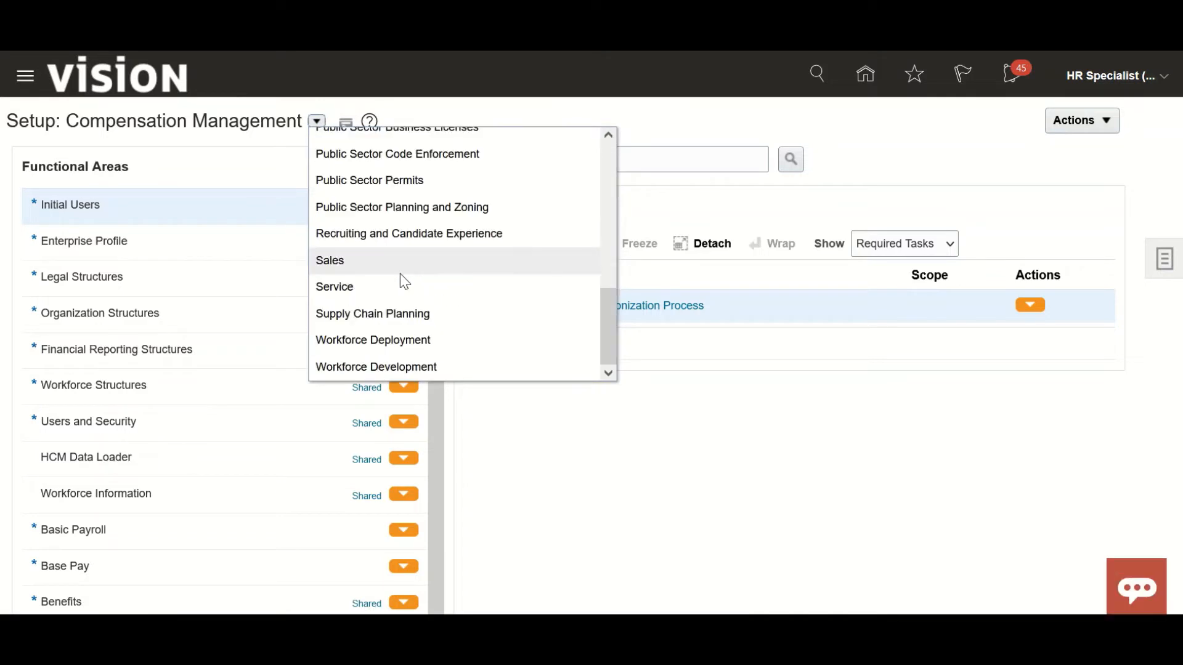
left_click(410, 237)
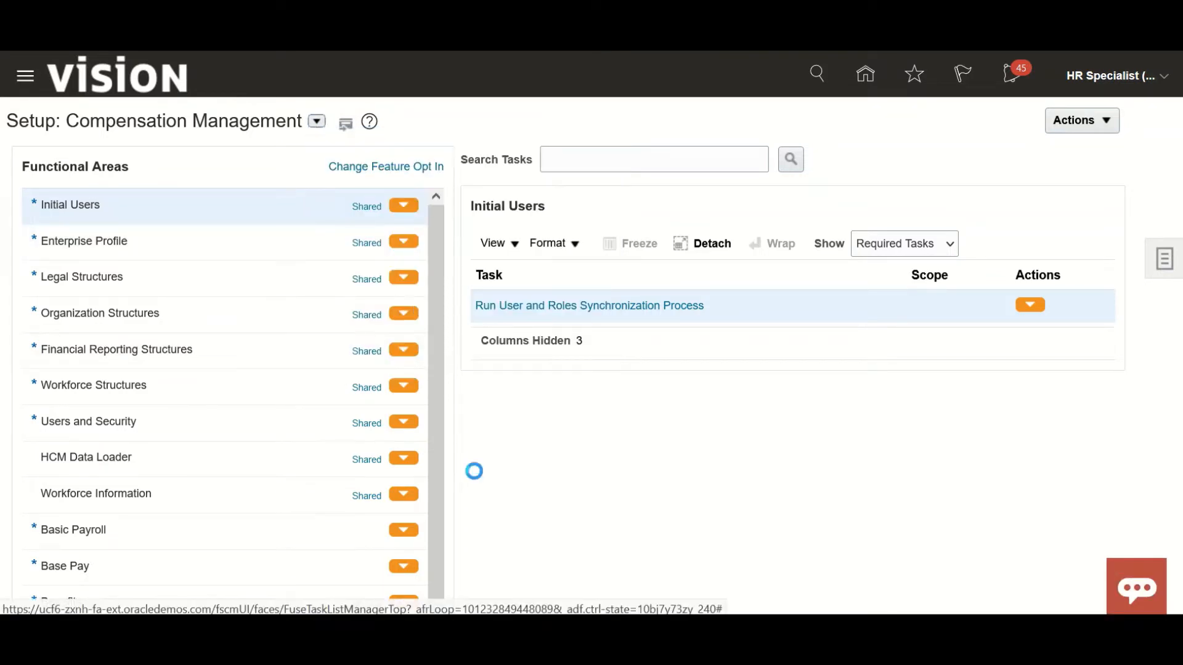
Show all tasks of the Job Requisitions functional area and open Interview Schedule Templates.
scroll(514, 461, "down", 3)
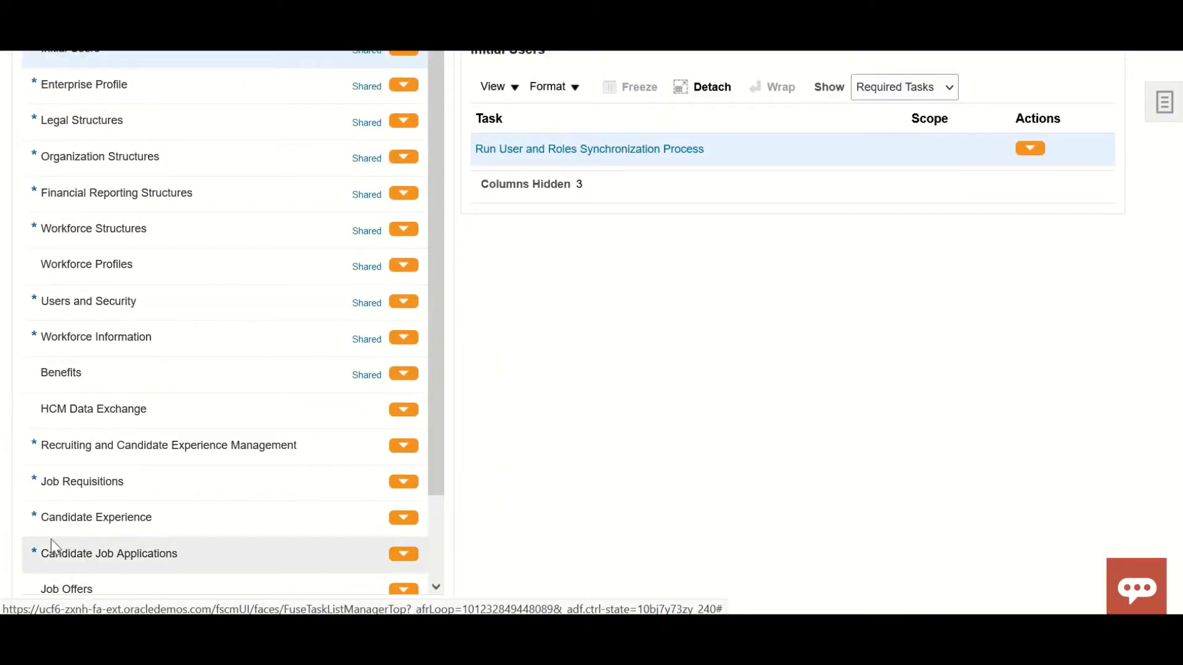
left_click(123, 485)
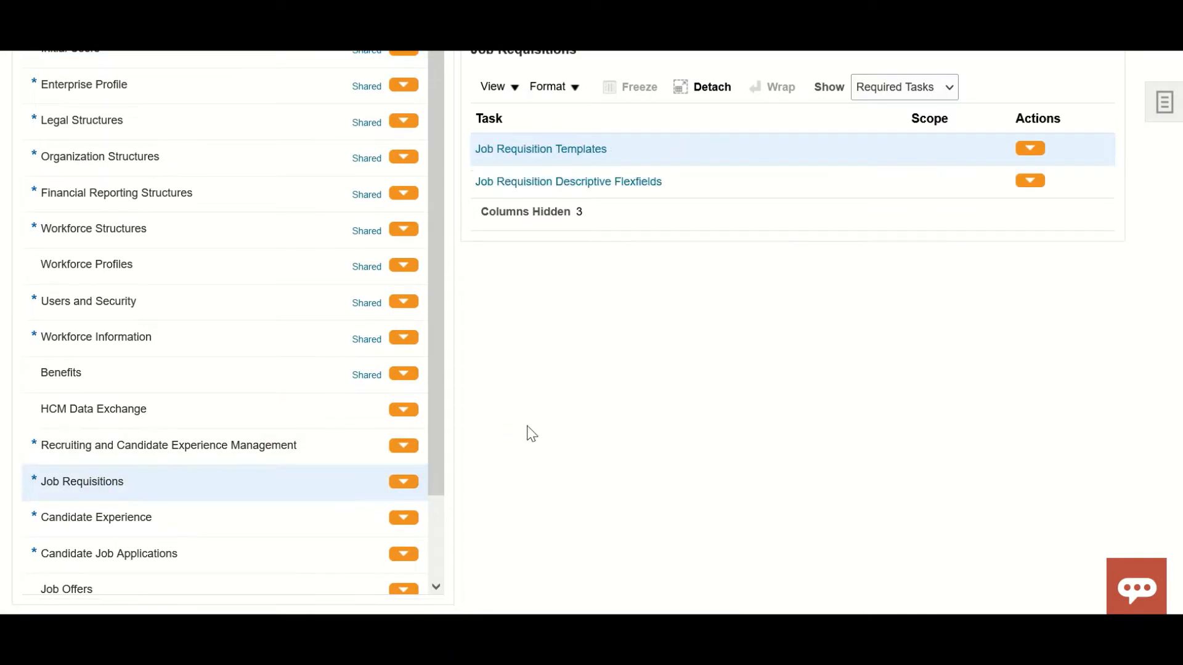
scroll(716, 330, "up", 3)
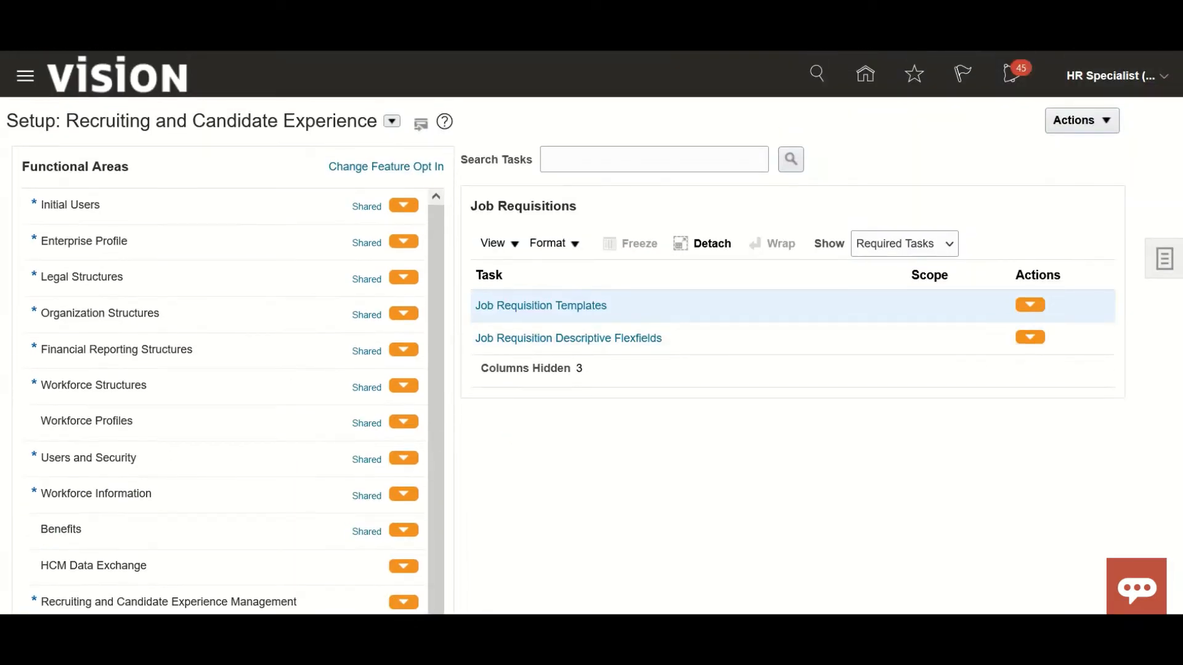
left_click(949, 246)
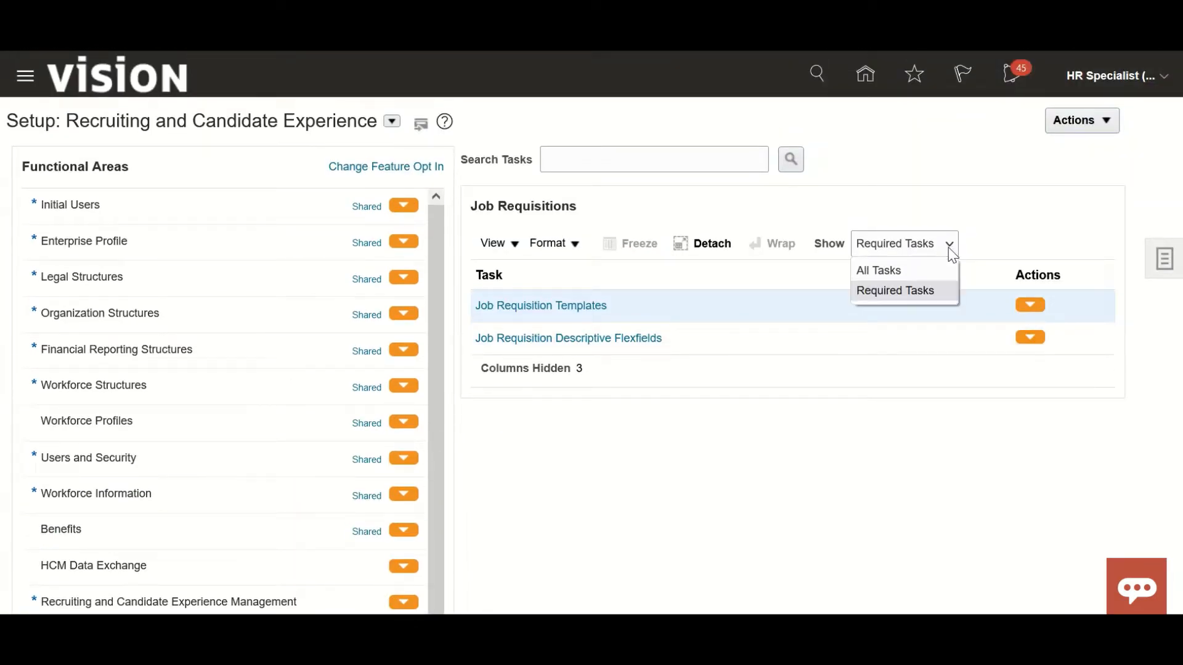
left_click(889, 272)
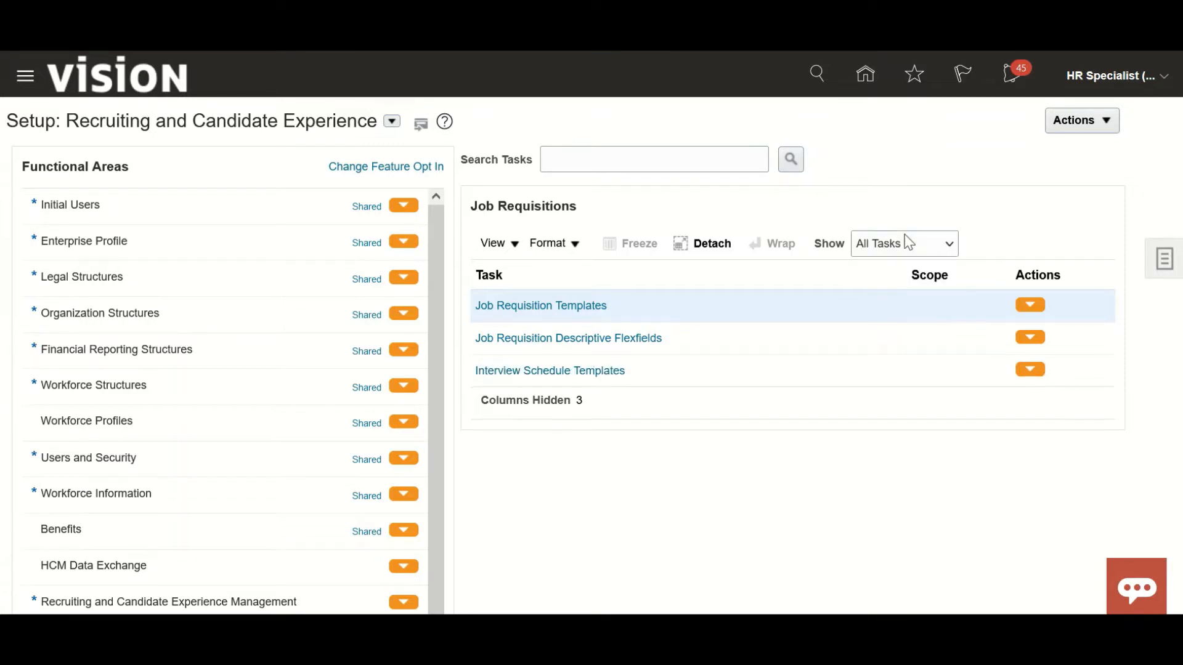
left_click(581, 373)
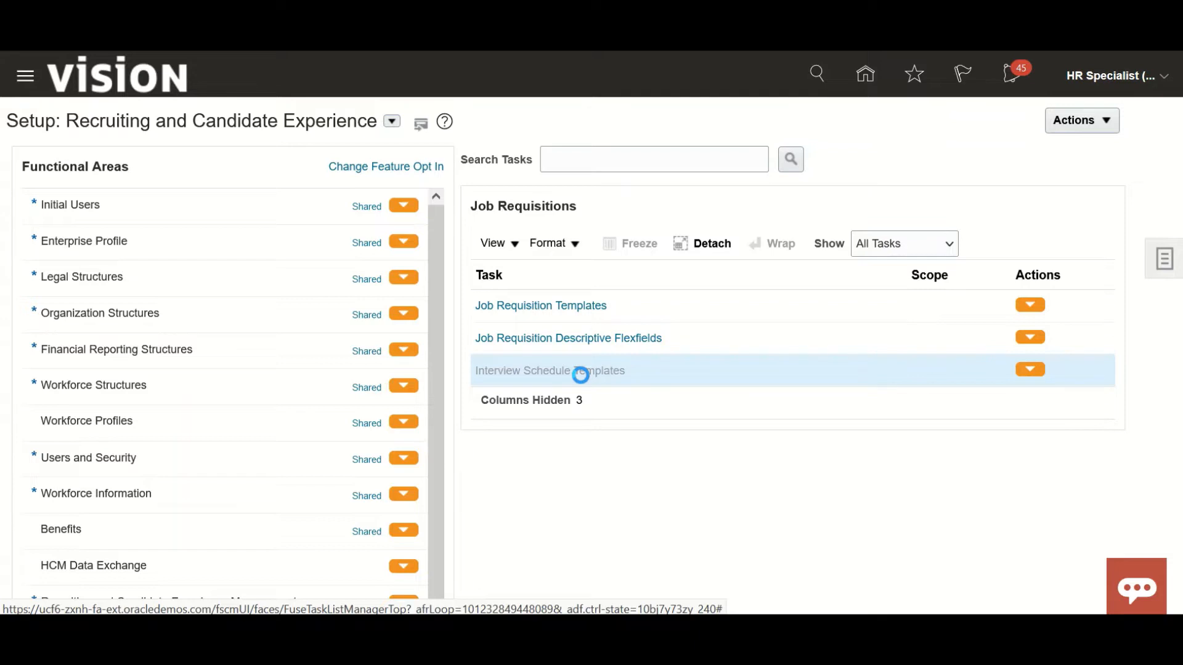
Create a new interview schedule template with the schedule title Test_Hiring.
scroll(182, 390, "down", 5)
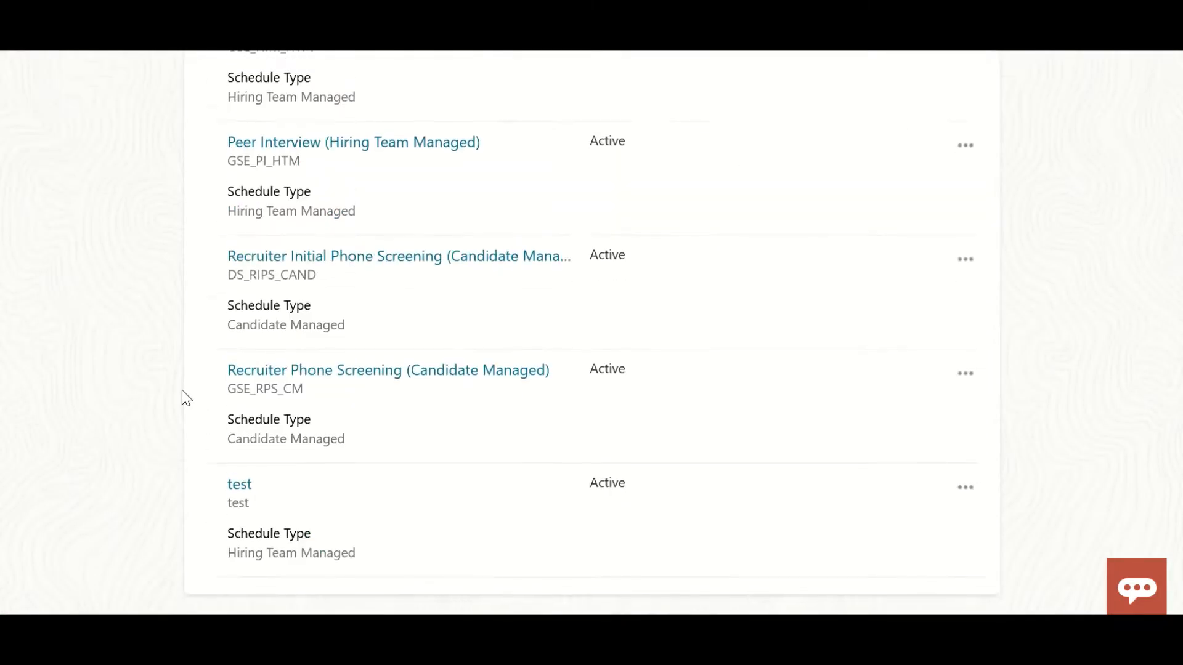
scroll(182, 390, "up", 5)
scroll(716, 370, "down", 5)
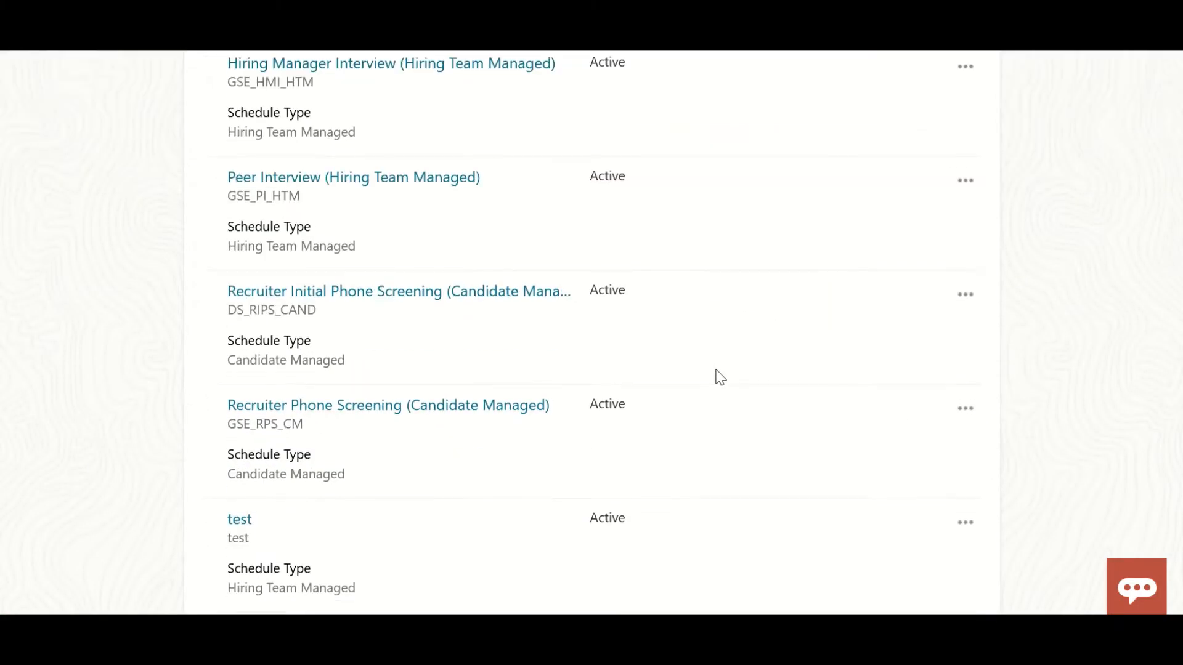
scroll(720, 377, "down", 2)
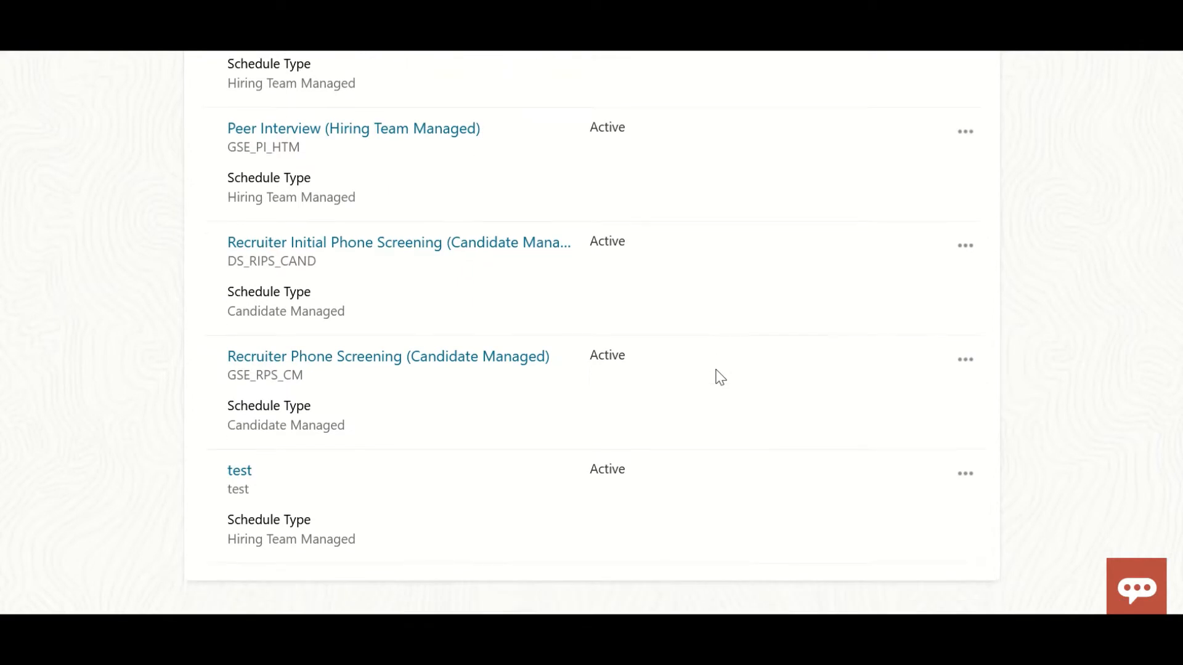
scroll(719, 376, "up", 7)
left_click(949, 219)
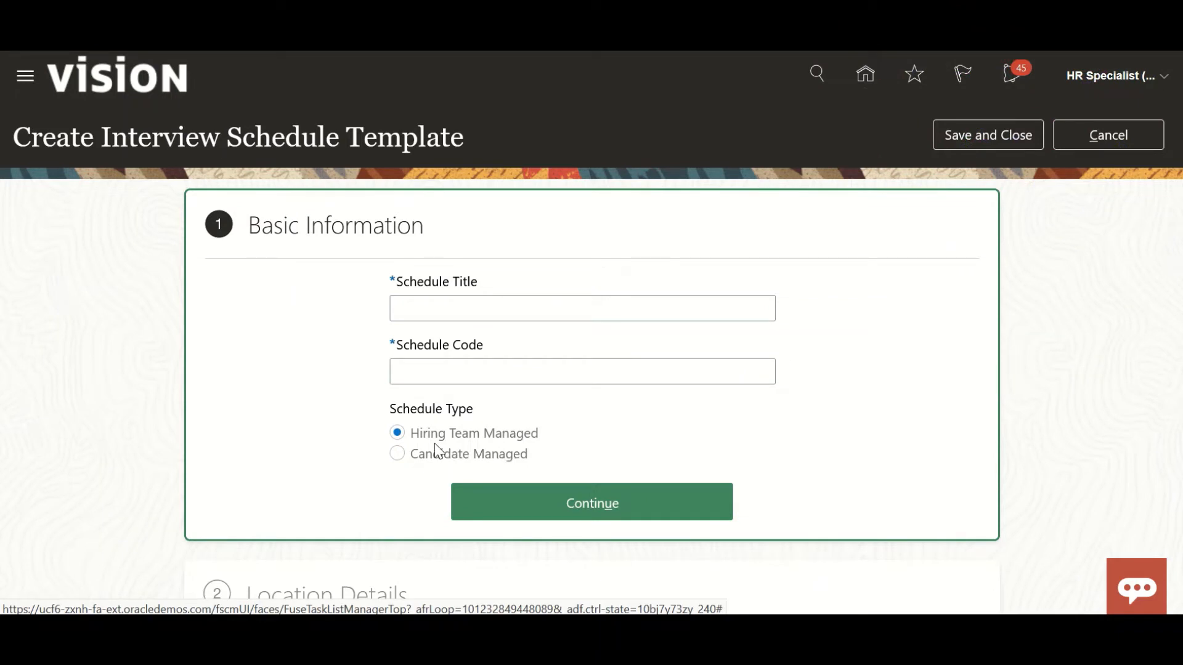
left_click(460, 309)
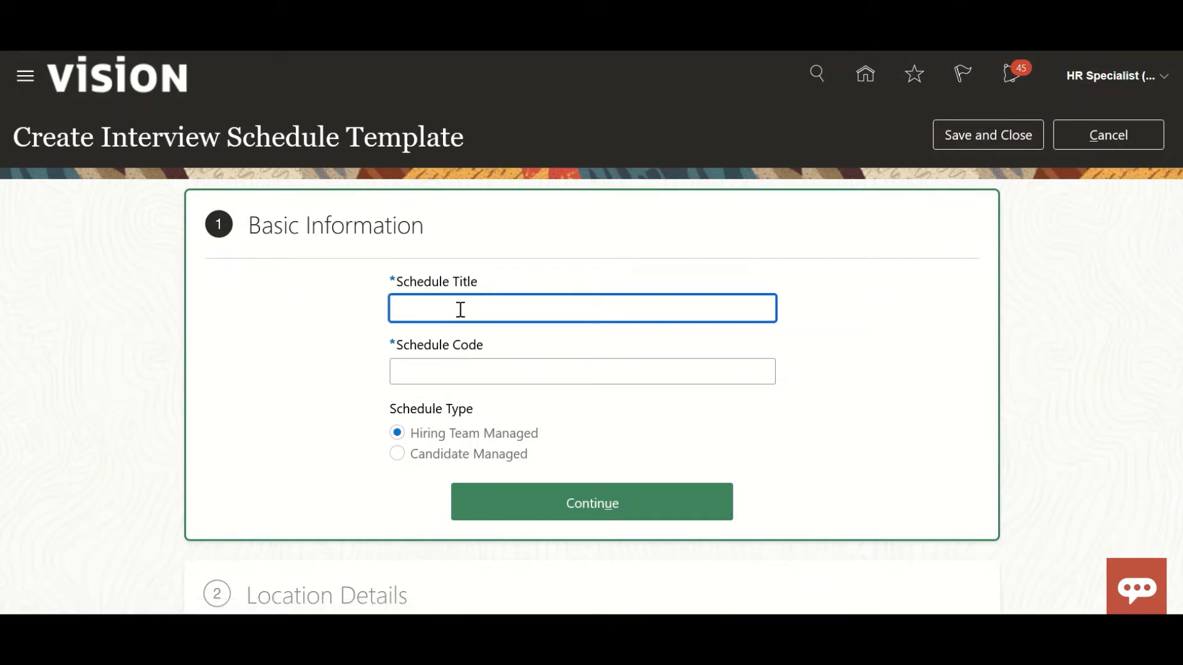
type("Test ")
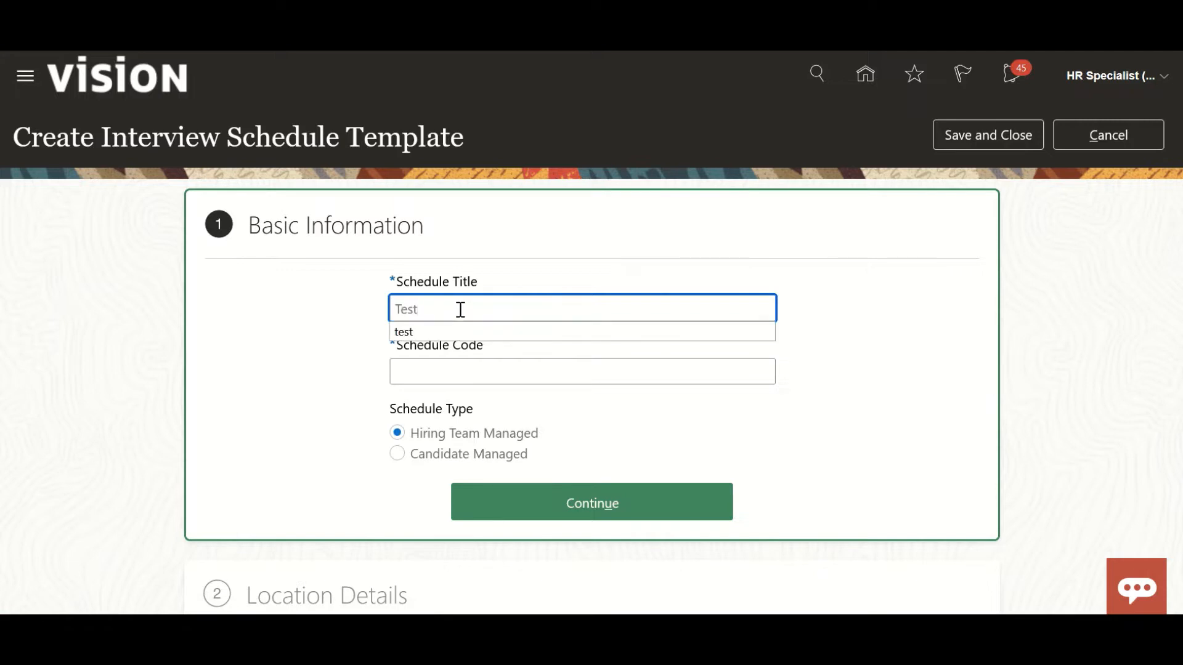
type("Hiring")
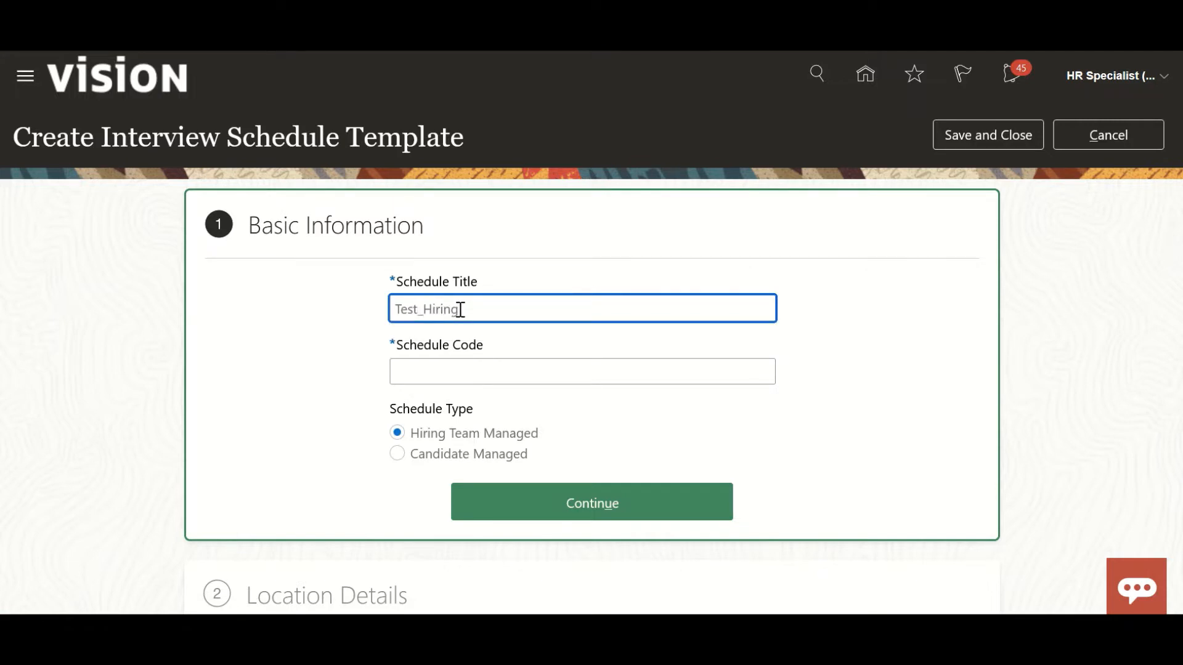
double_click(460, 309)
Set the schedule code to Test_Hiring, keep the Hiring Team Managed type and continue to the location details.
left_click(462, 365)
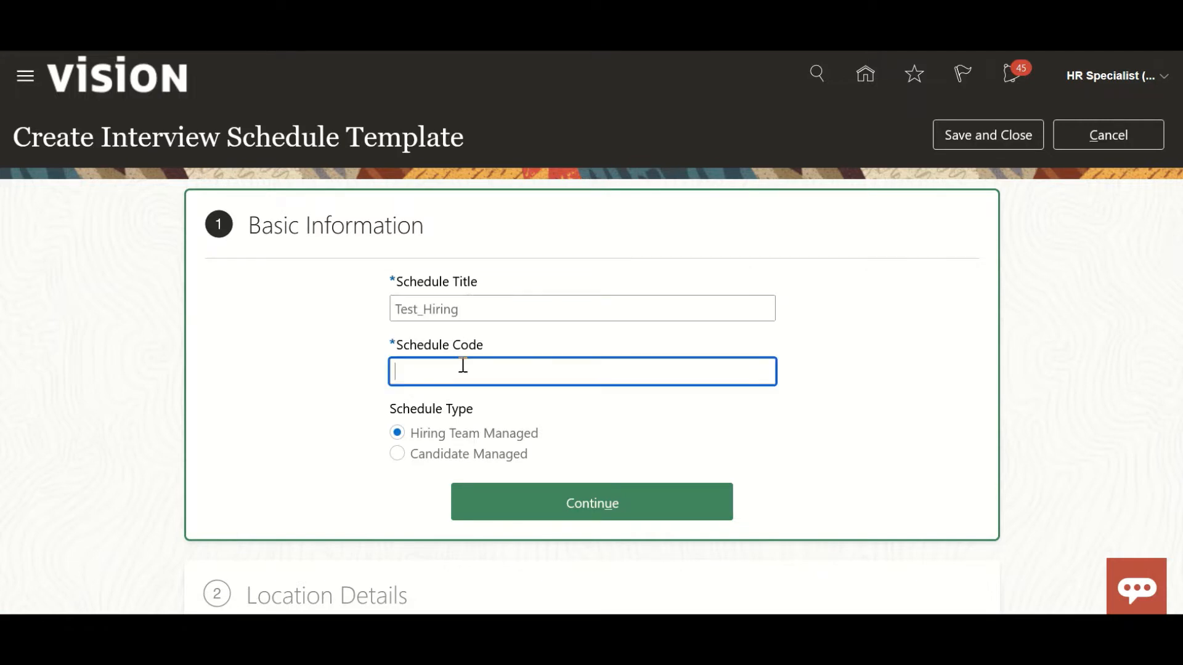
type("dcB4974")
key("BackSpace")
key("BackSpace")
key("BackSpace")
key("BackSpace")
key("BackSpace")
key("BackSpace")
key("BackSpace")
type("dcB84974")
key("BackSpace")
key("BackSpace")
key("BackSpace")
key("BackSpace")
key("BackSpace")
key("BackSpace")
key("BackSpace")
key("BackSpace")
type("Test")
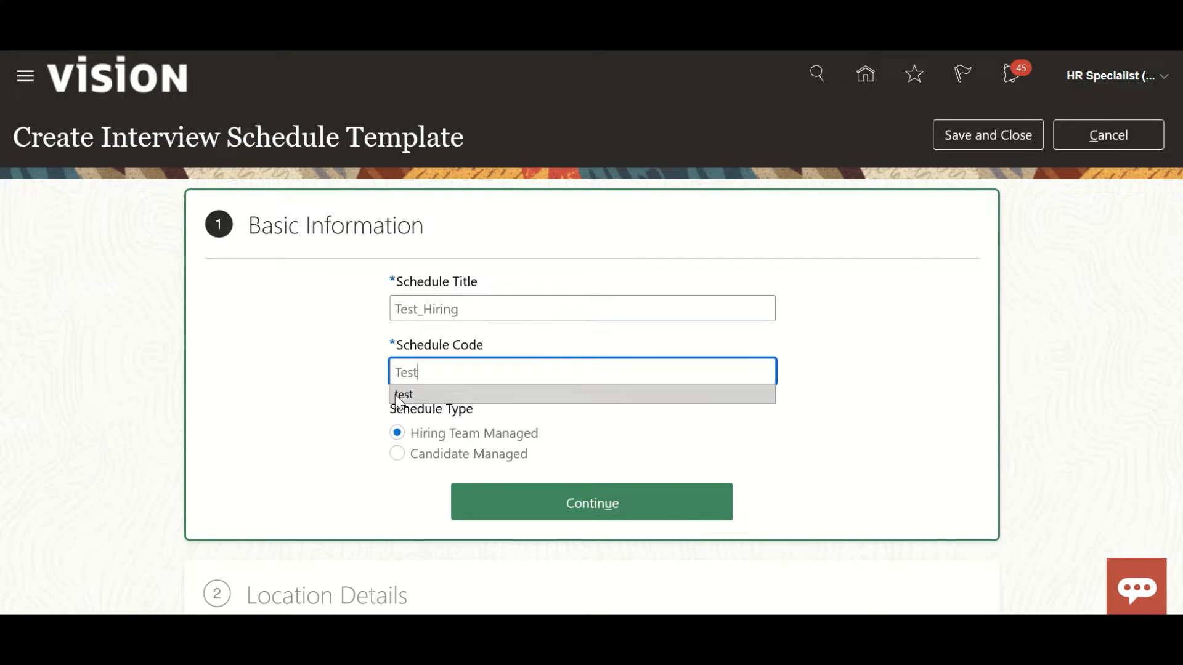
type("_Hiring")
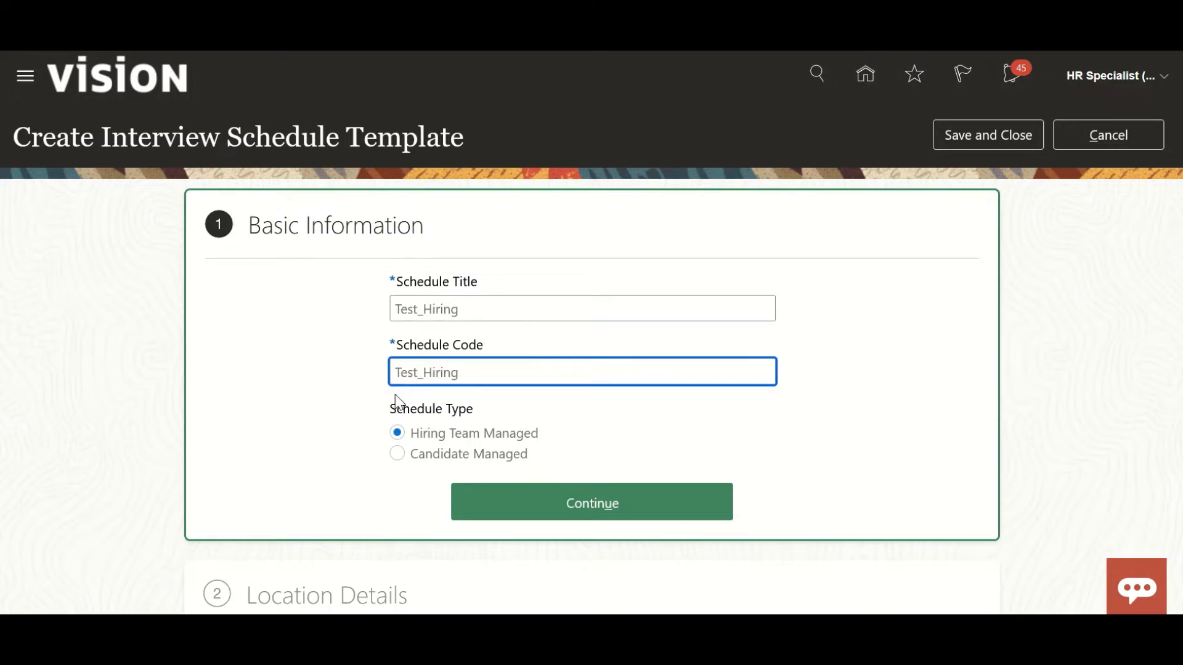
left_click(618, 515)
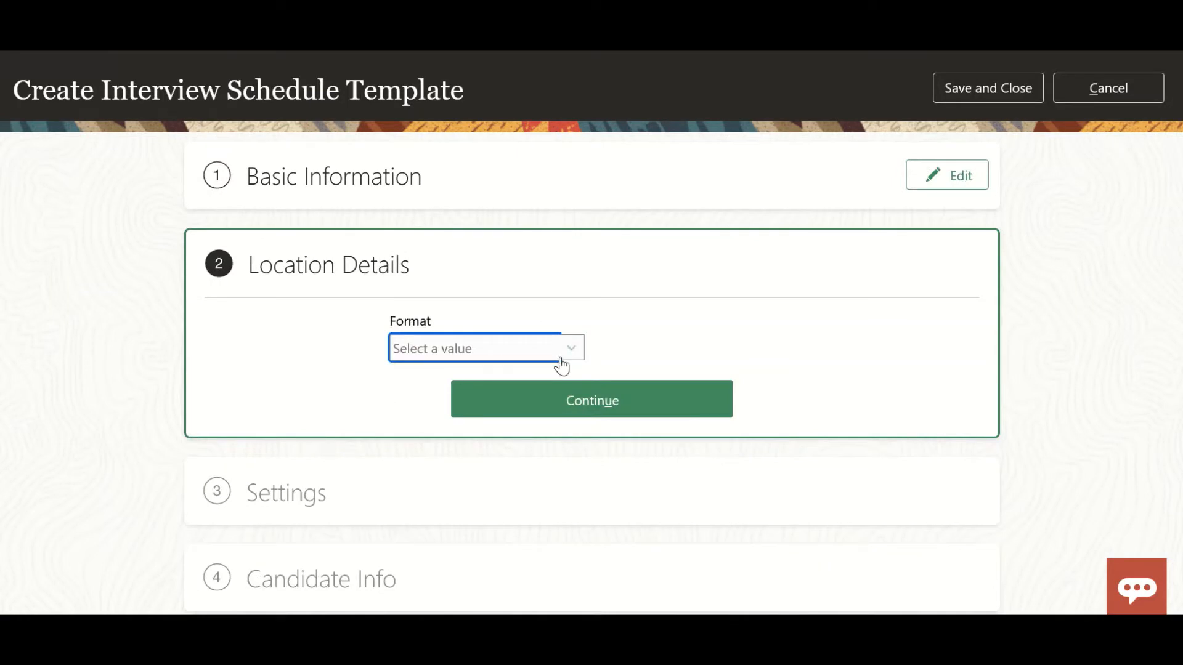
Try the In Person and Phone interview formats in the location details to preview their fields.
left_click(561, 359)
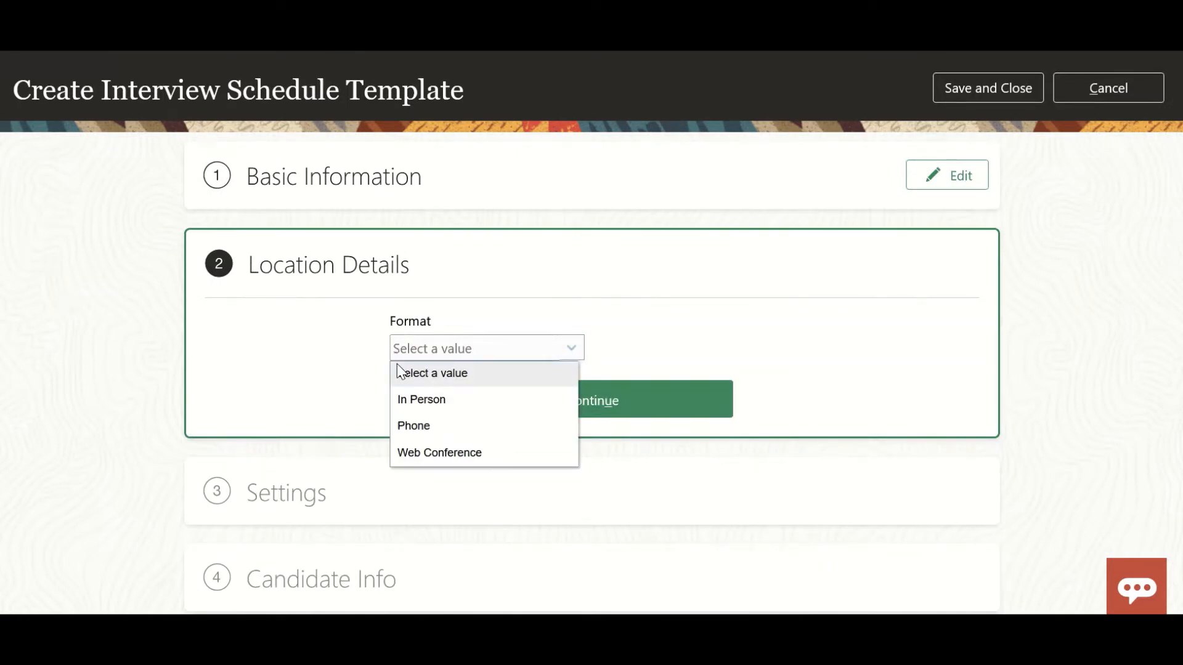
left_click(414, 399)
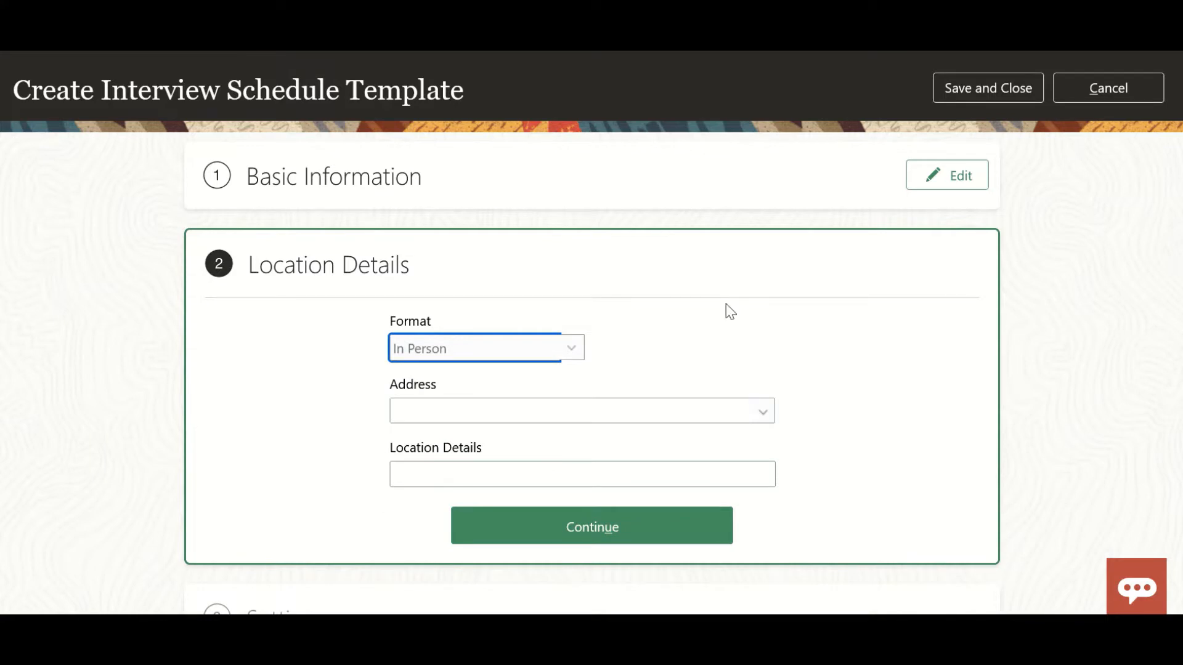
left_click(771, 416)
left_click(853, 471)
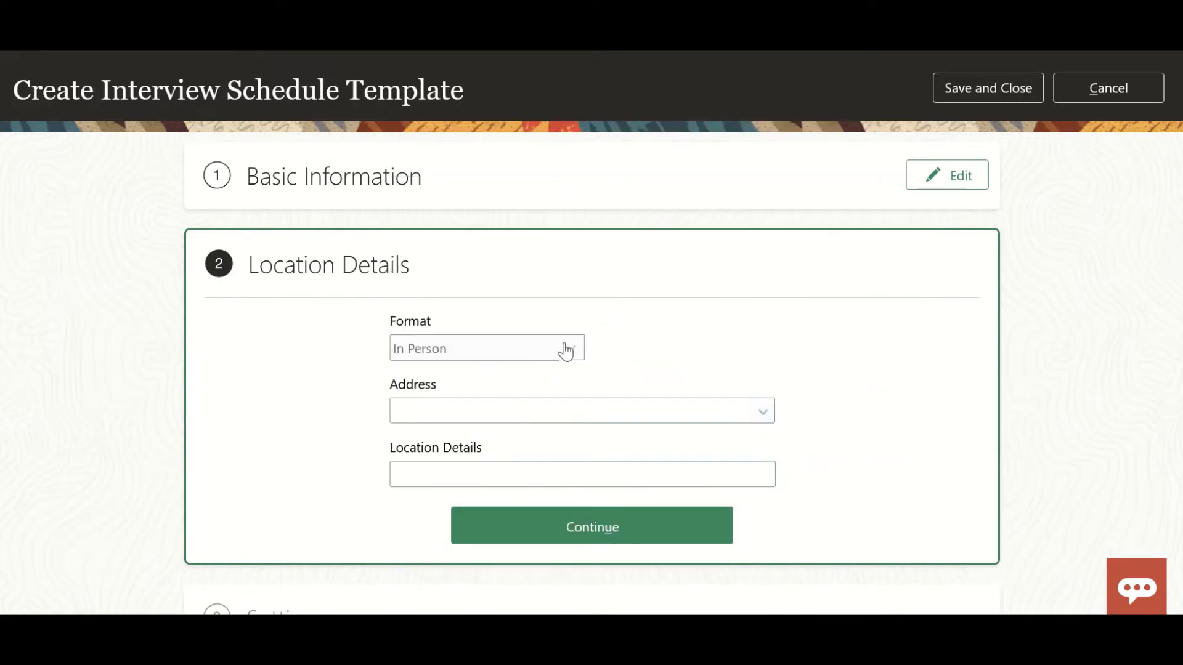
left_click(565, 347)
left_click(507, 425)
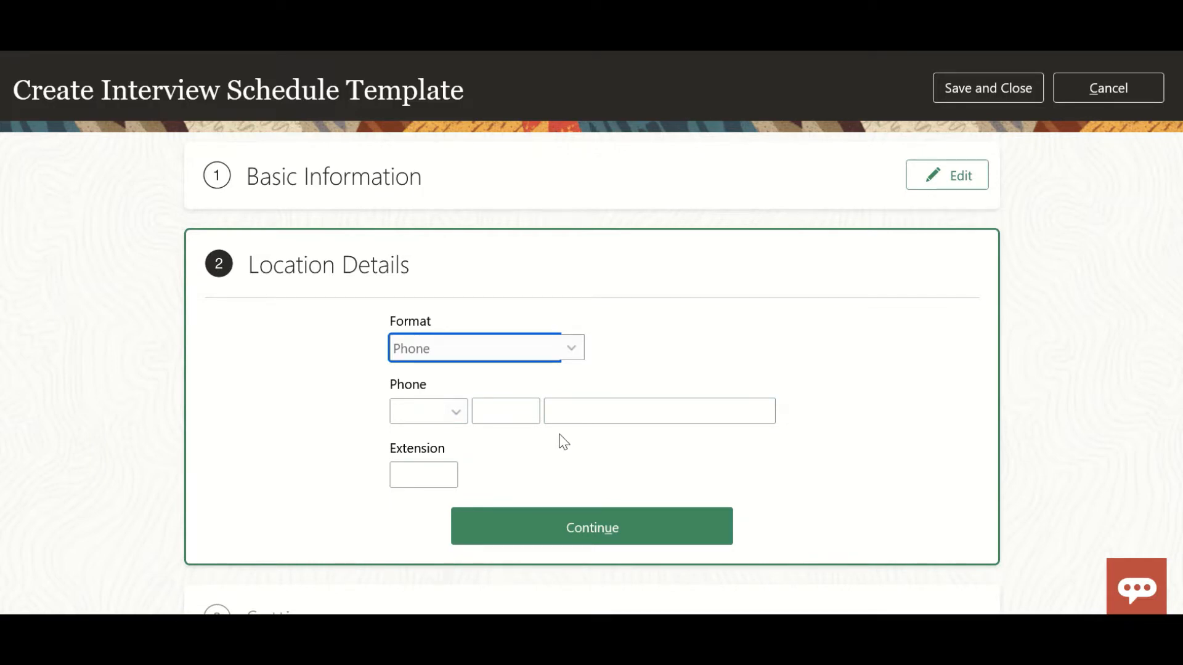
Set the interview format to Web Conference in the location details.
left_click(568, 353)
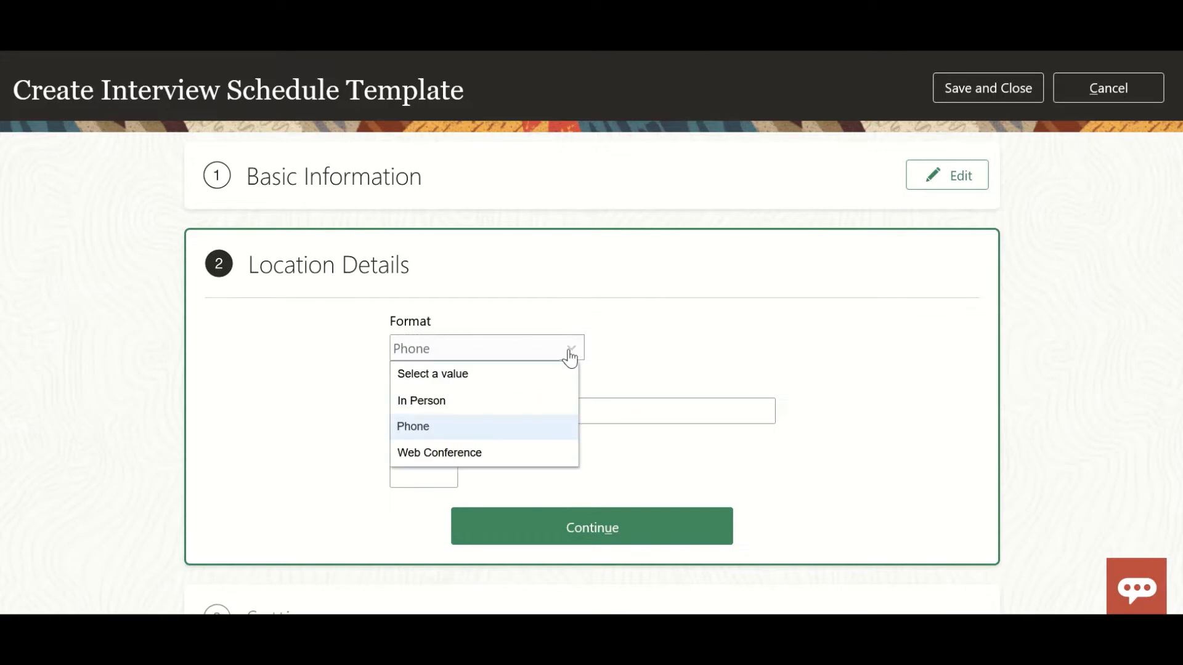
left_click(504, 456)
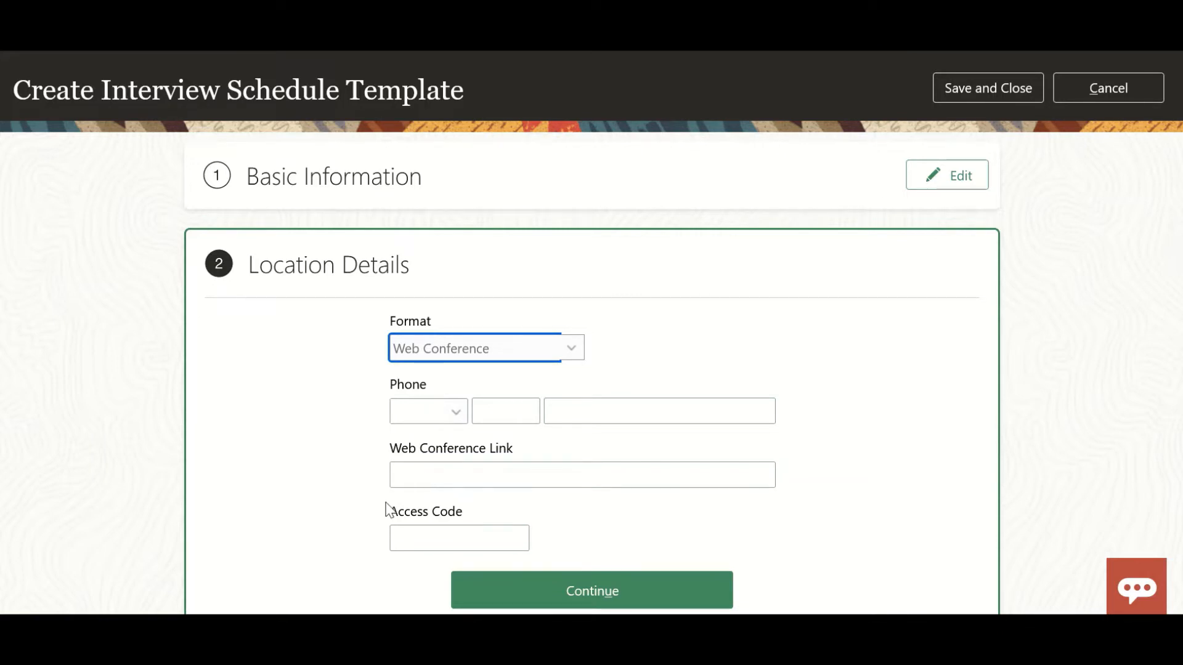
scroll(349, 501, "down", 2)
scroll(314, 439, "up", 2)
left_click(571, 348)
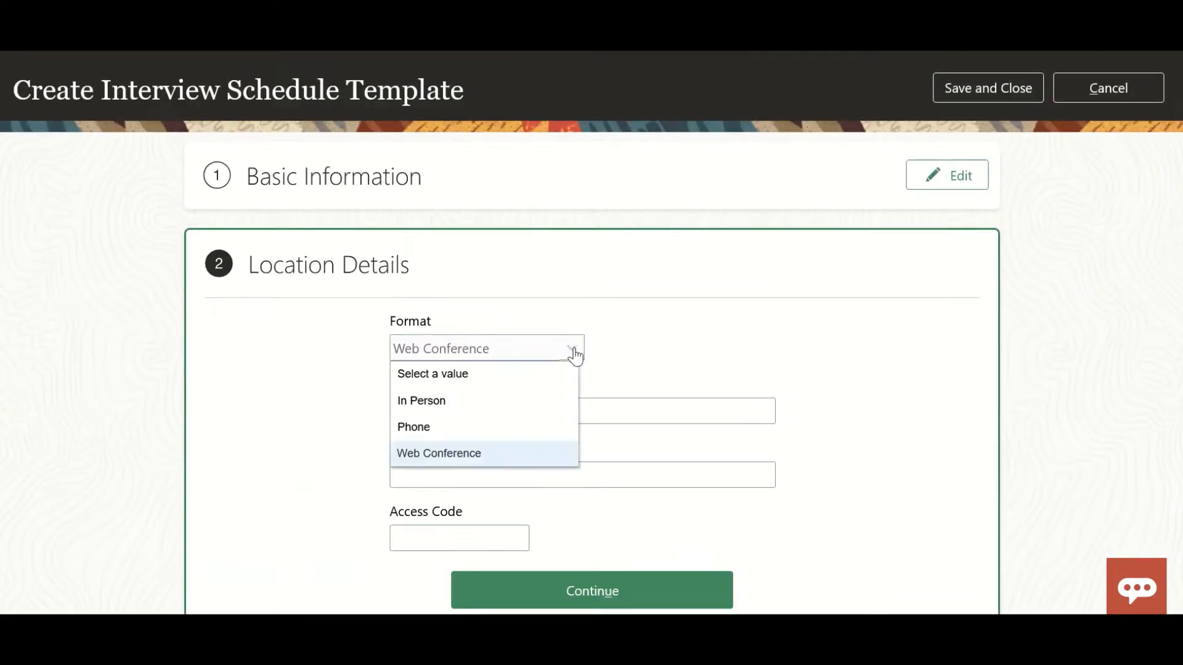
left_click(509, 450)
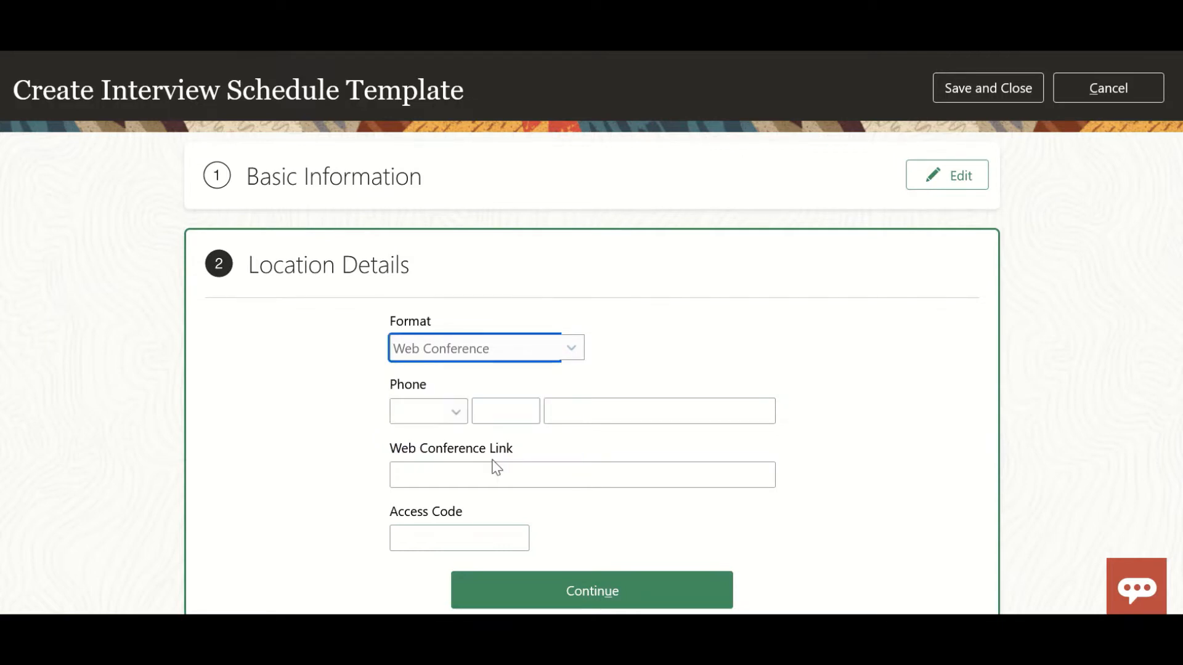
left_click(481, 475)
type("Htt")
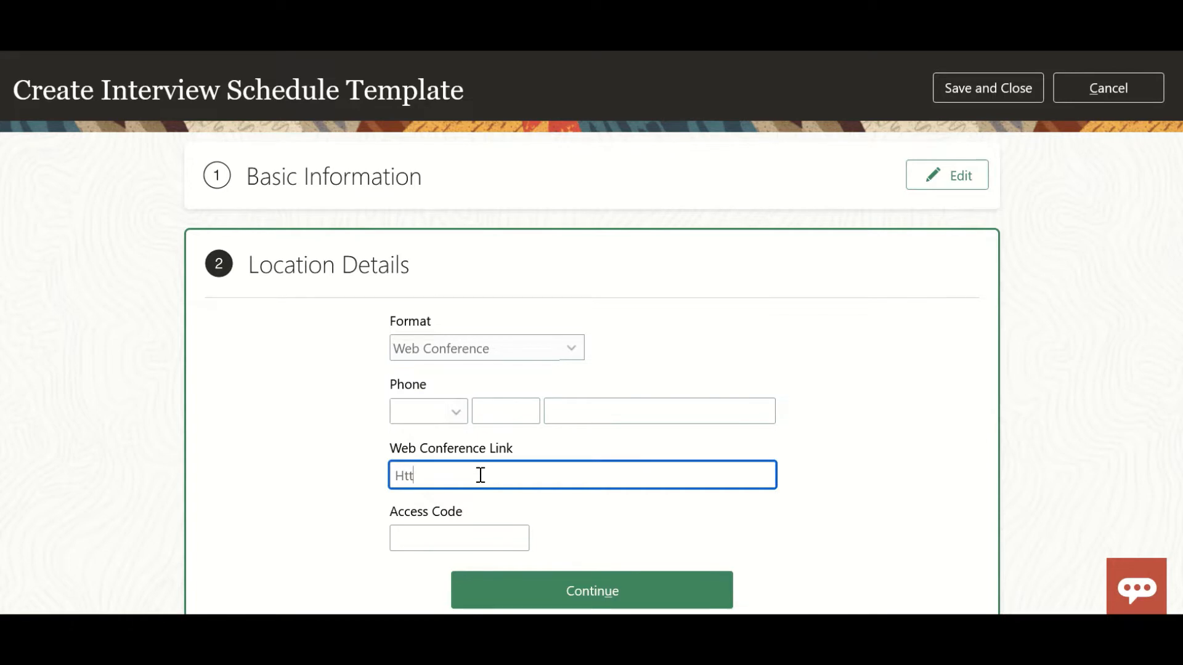
type("ps://abc.com")
left_click(541, 579)
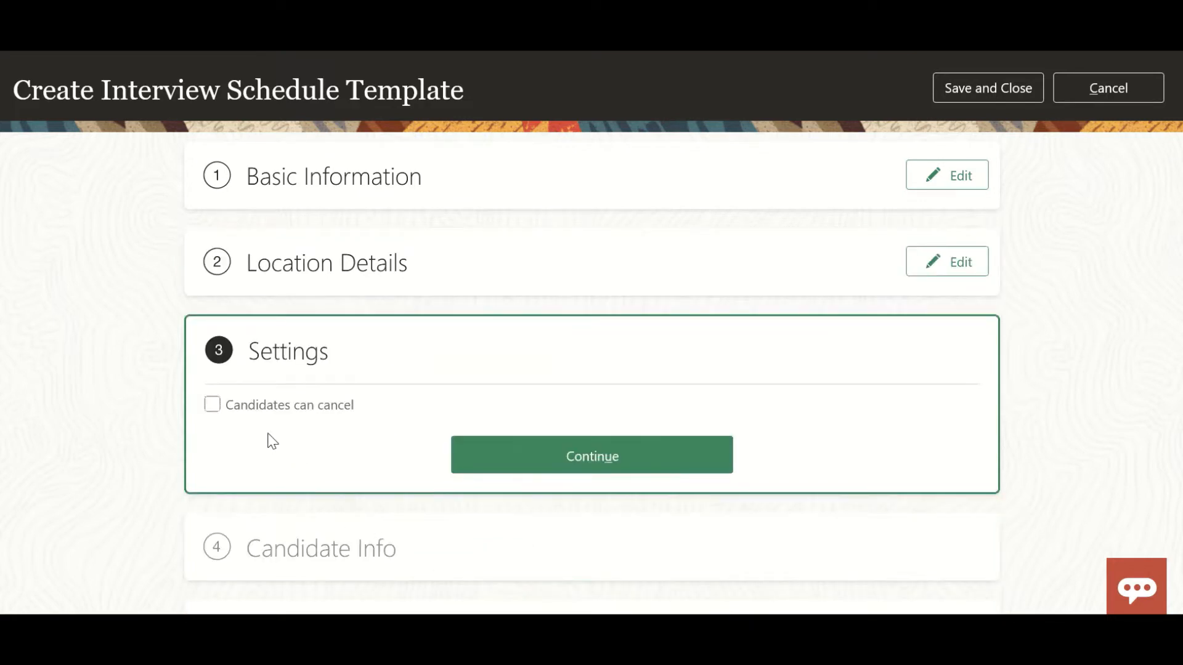
Allow candidates to cancel but block last-minute changes, keeping the limit at 24 hours before the interview.
left_click(213, 406)
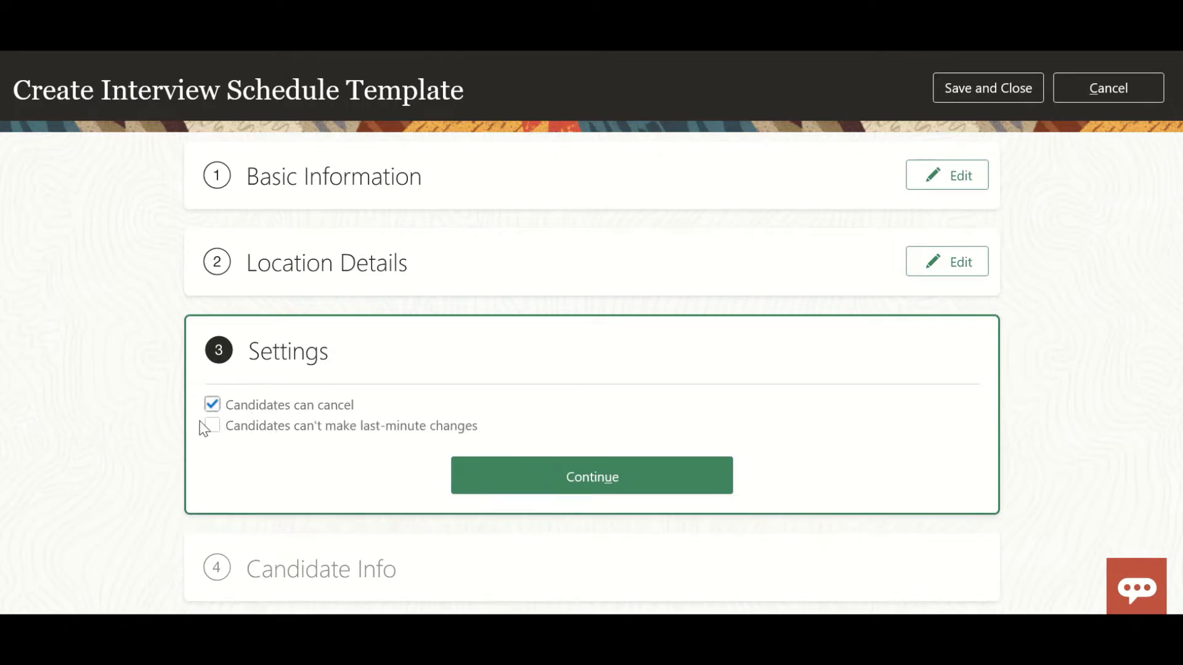
left_click(213, 425)
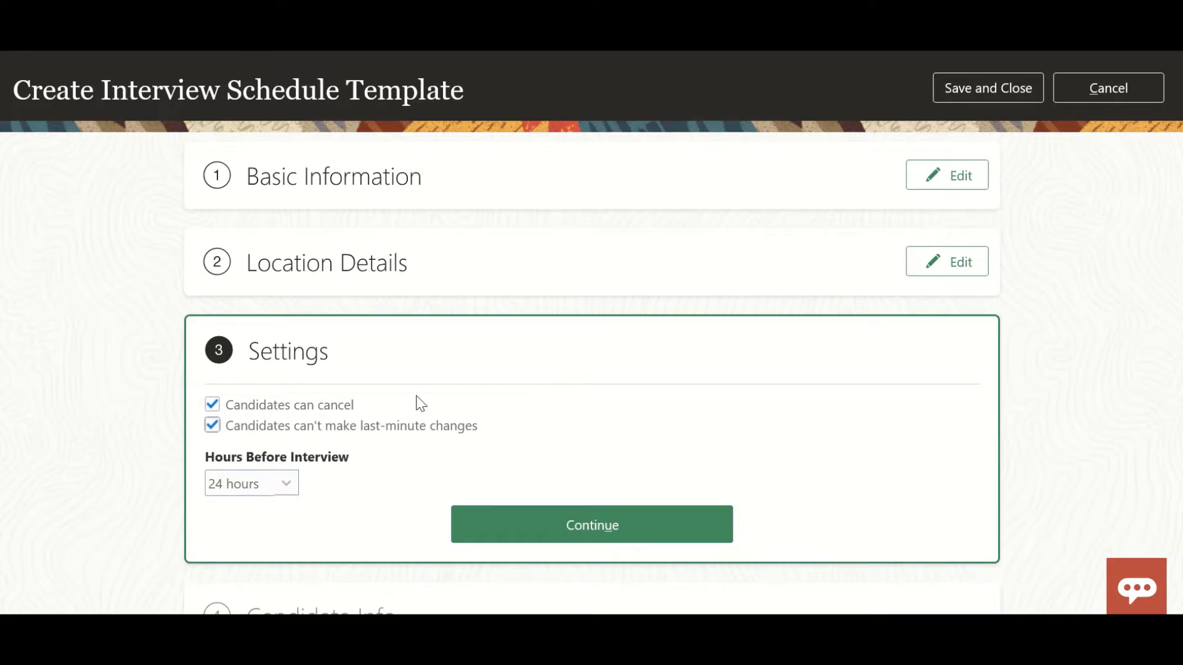
left_click(296, 491)
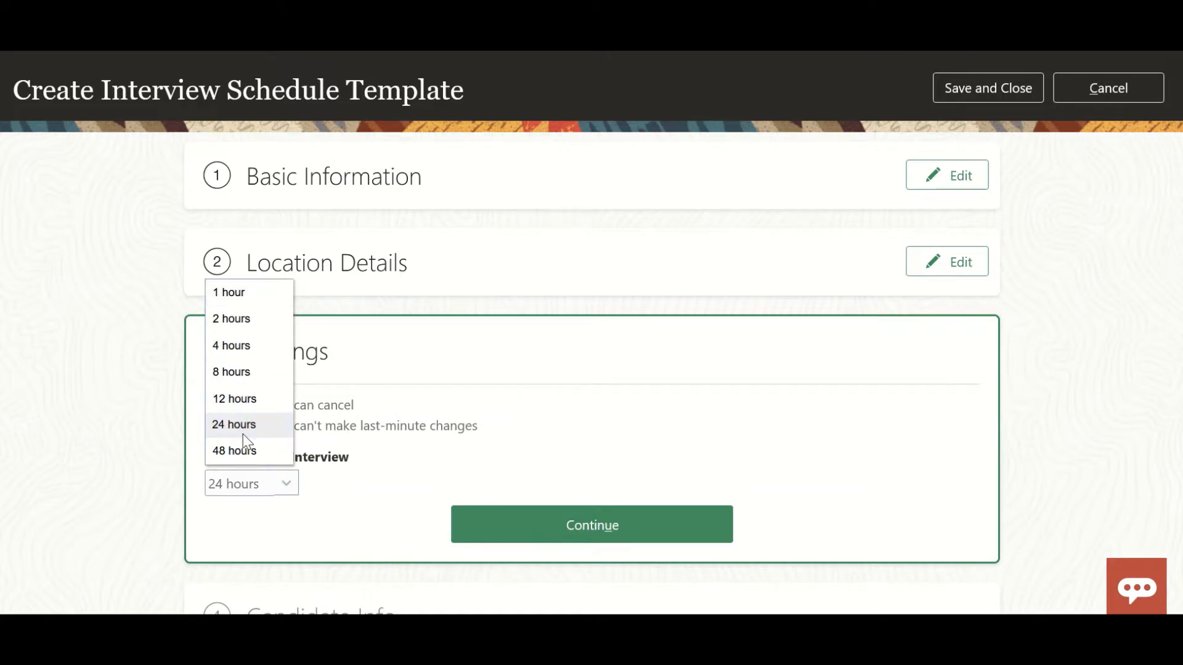
left_click(375, 503)
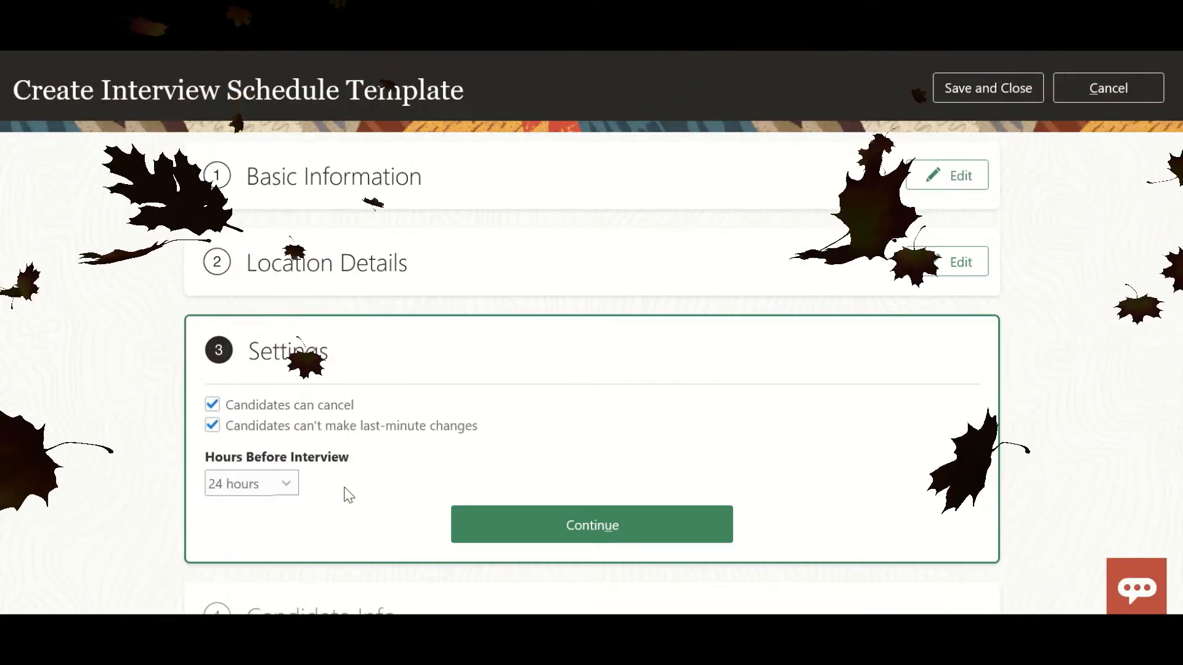
Review the choices for hours before interview, keep 24 hours, and continue to the candidate info section.
left_click(252, 483)
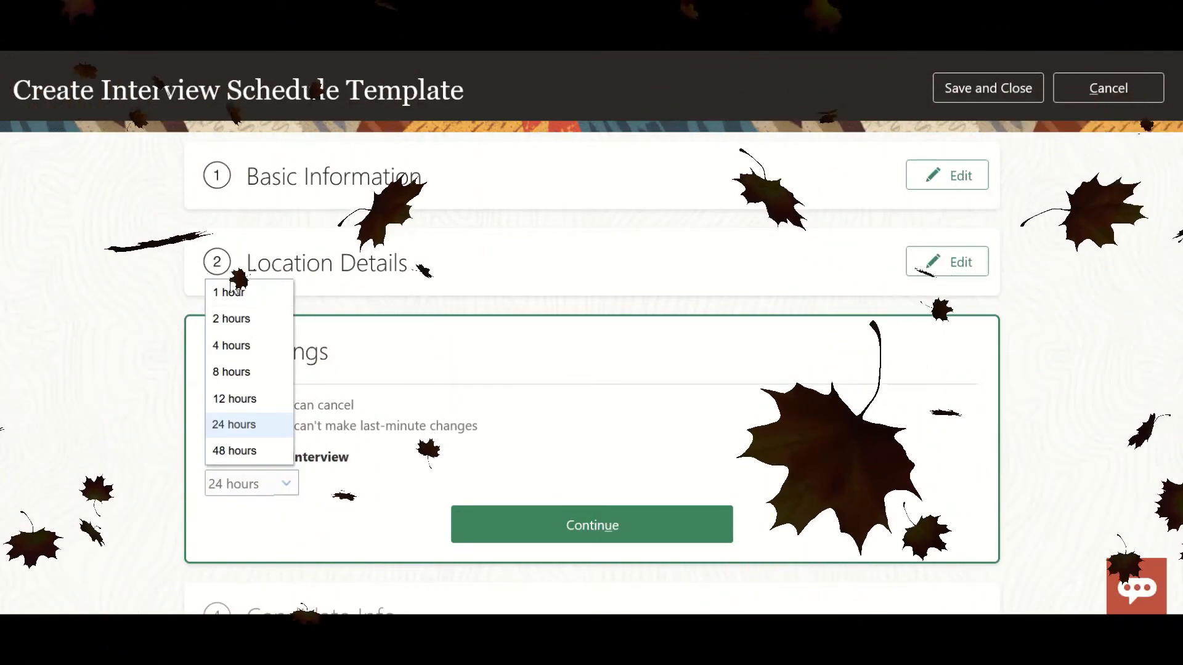
left_click(336, 512)
left_click(529, 542)
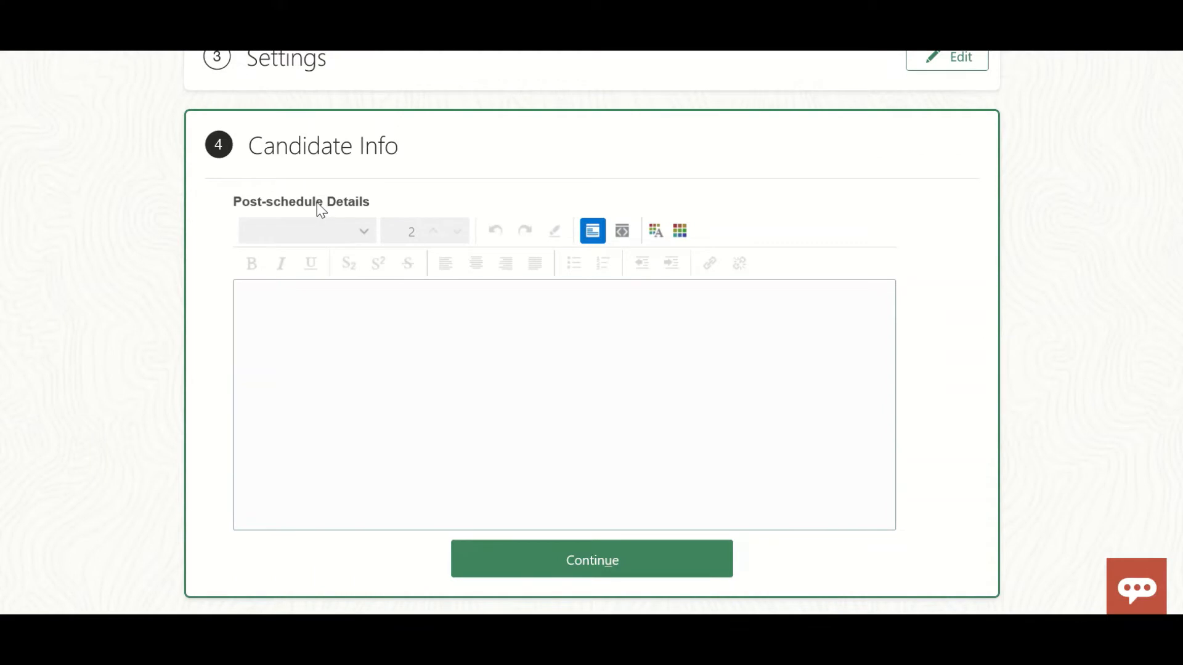
Enter test as the post-schedule details for candidates and continue to the interviewer documents section.
left_click(345, 313)
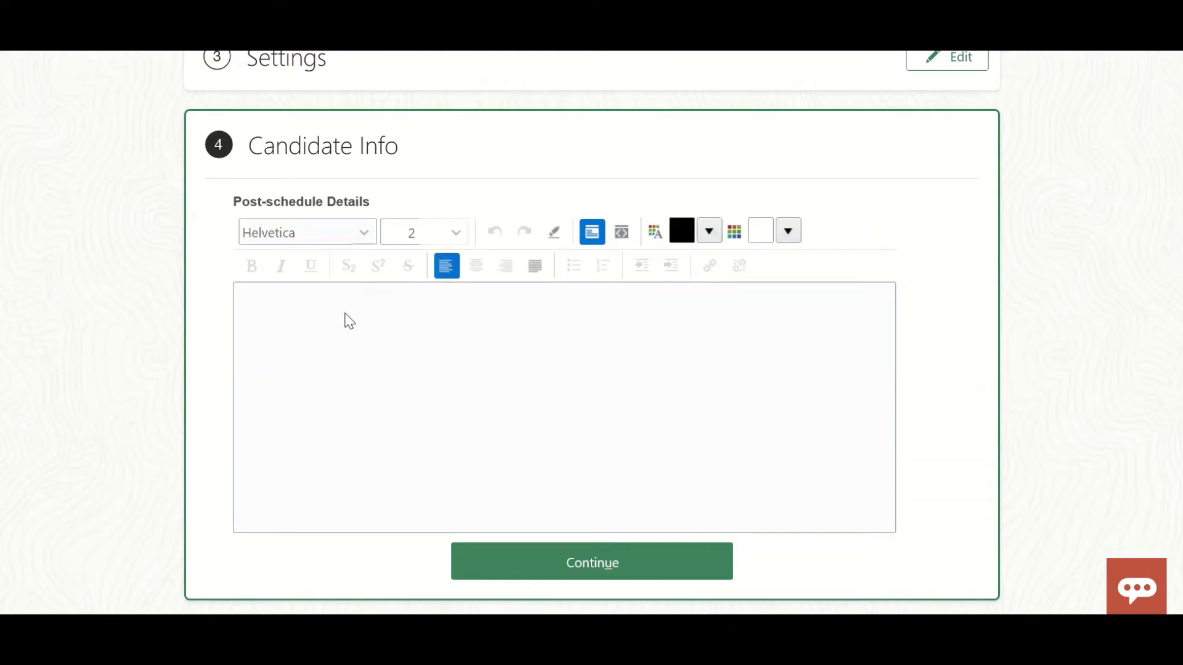
type("test")
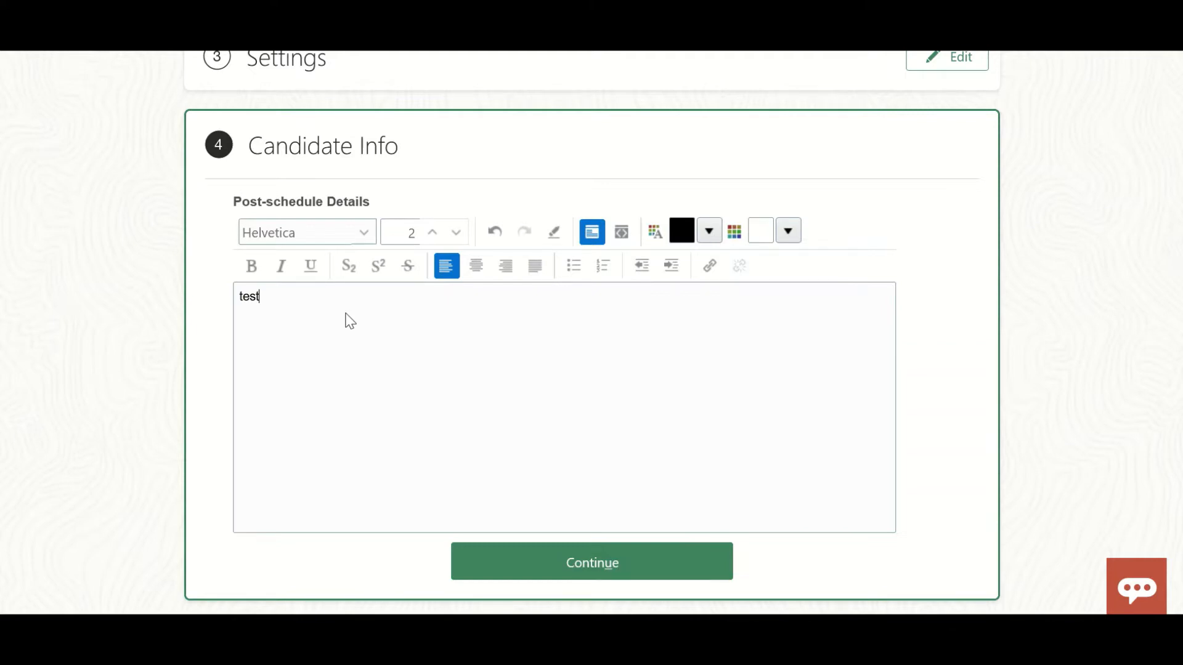
left_click(505, 568)
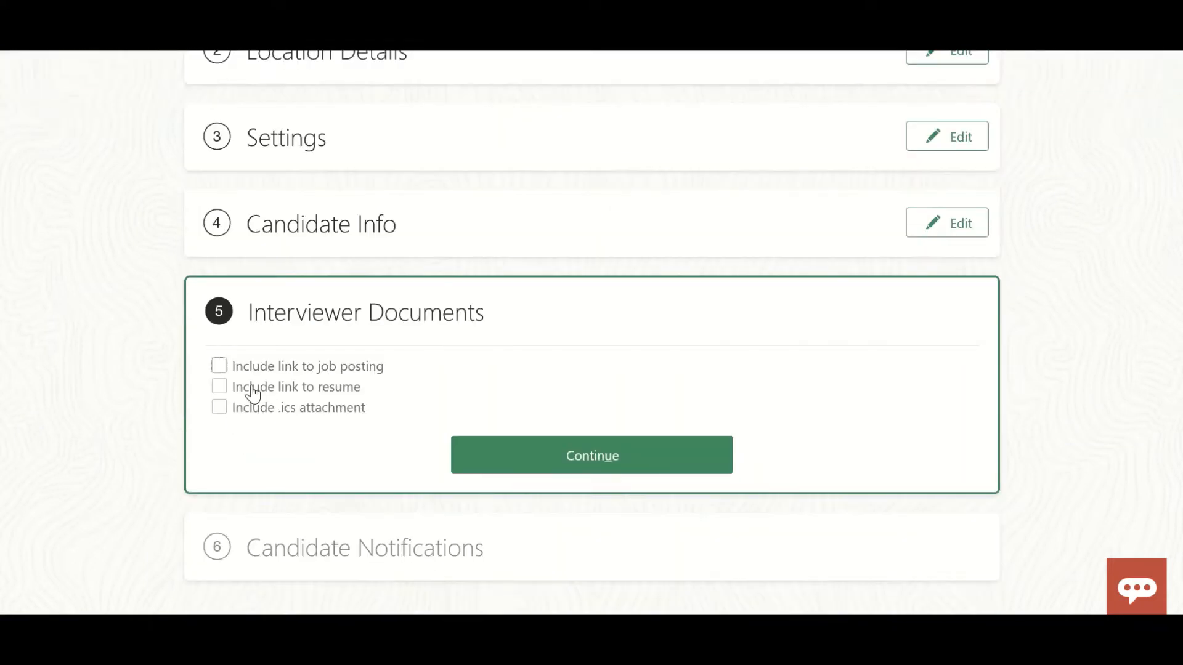
Include the job posting link, resume link and .ics attachment for interviewers, and continue to candidate notifications.
left_click(223, 369)
left_click(221, 387)
left_click(221, 408)
left_click(545, 468)
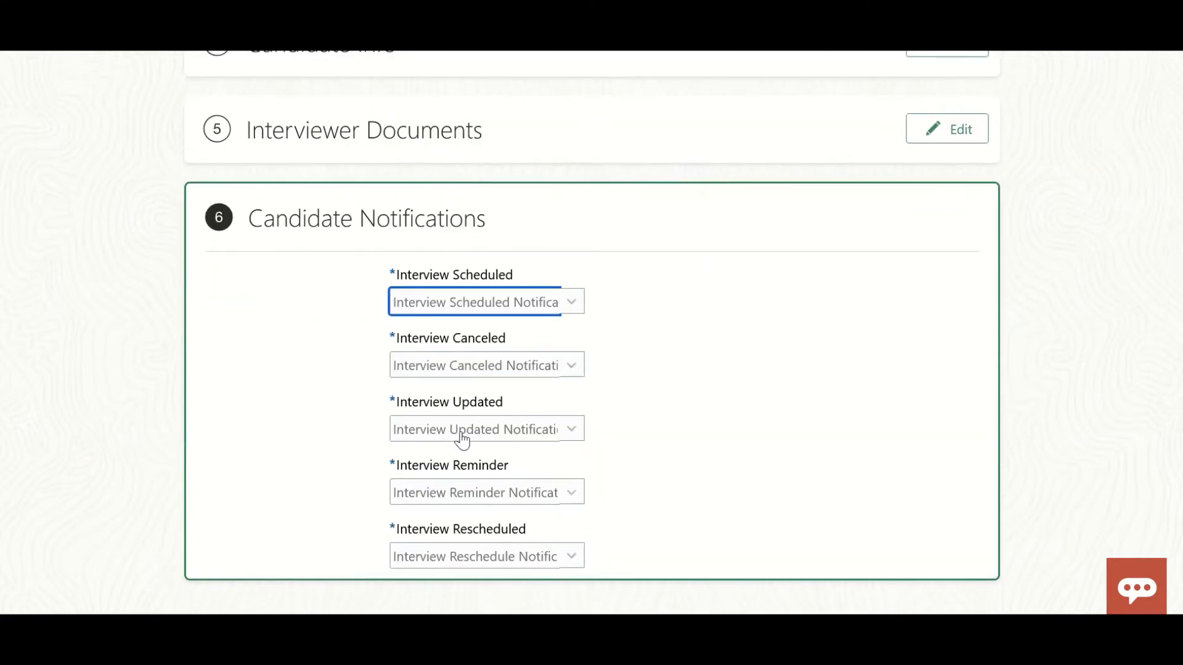
Select the matching notification for scheduled, canceled, updated, reminder and rescheduled interviews, and save and close the template.
left_click(573, 301)
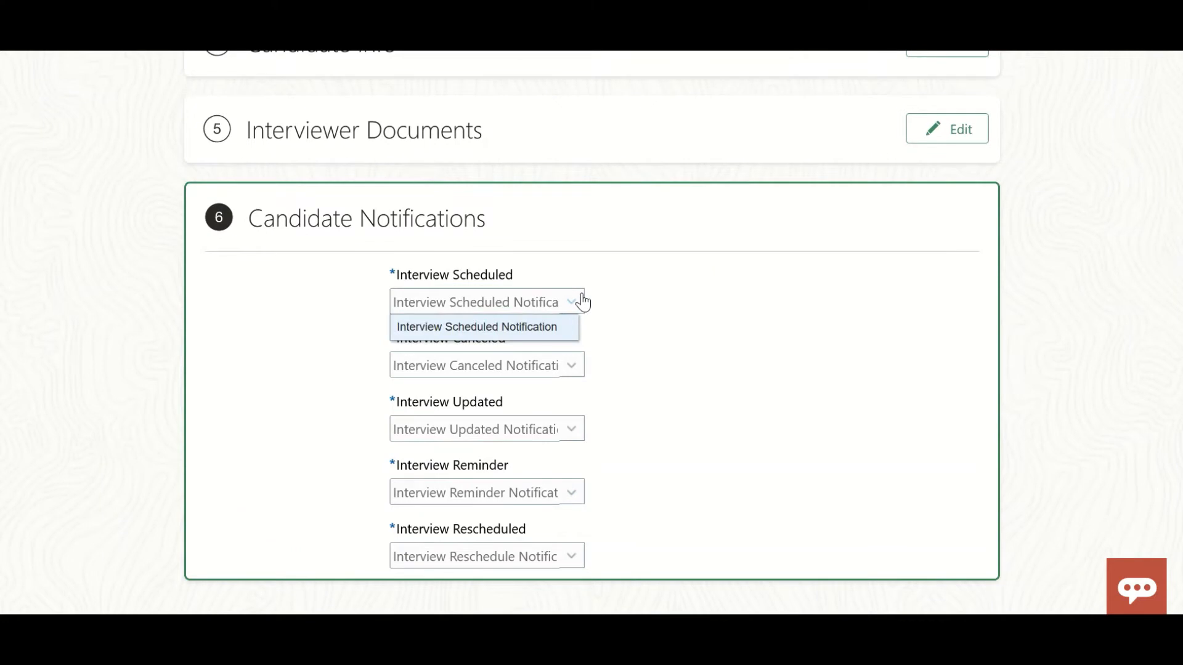
left_click(561, 335)
left_click(572, 366)
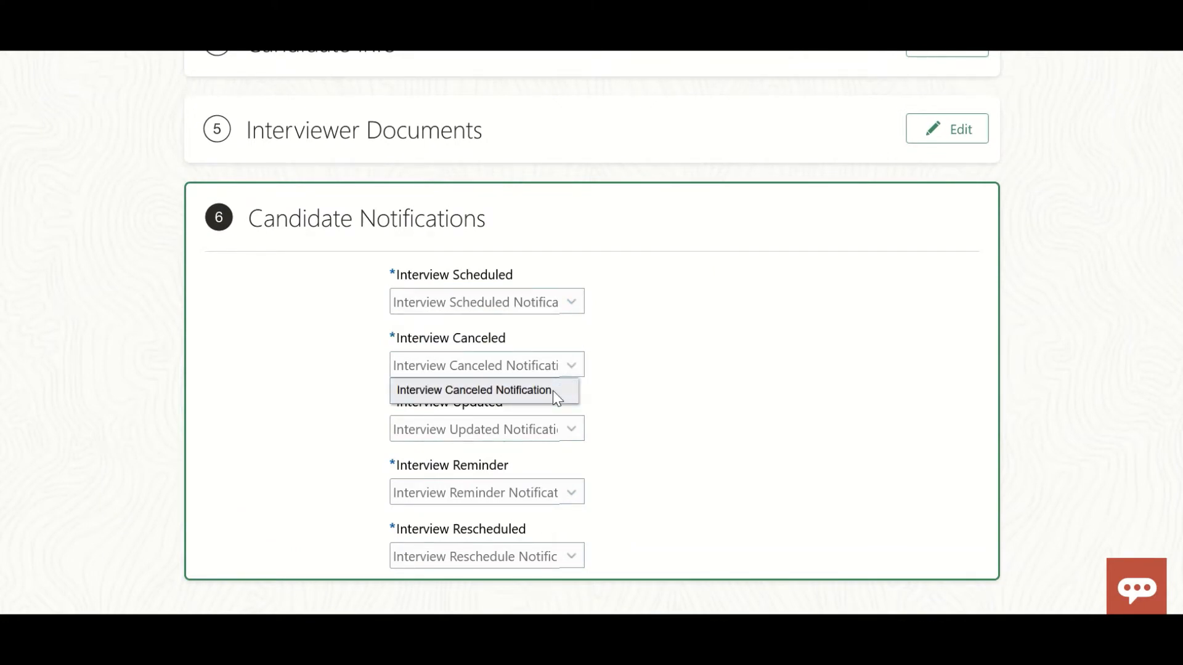
left_click(553, 391)
left_click(574, 430)
left_click(556, 454)
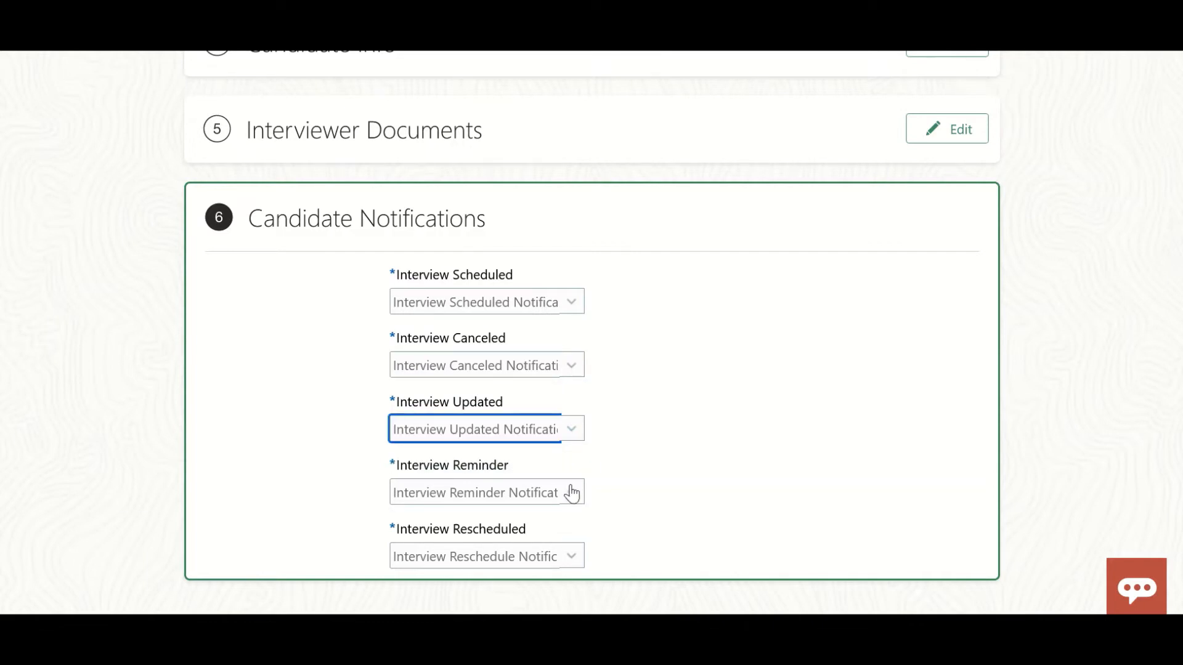
left_click(571, 493)
left_click(552, 528)
left_click(573, 563)
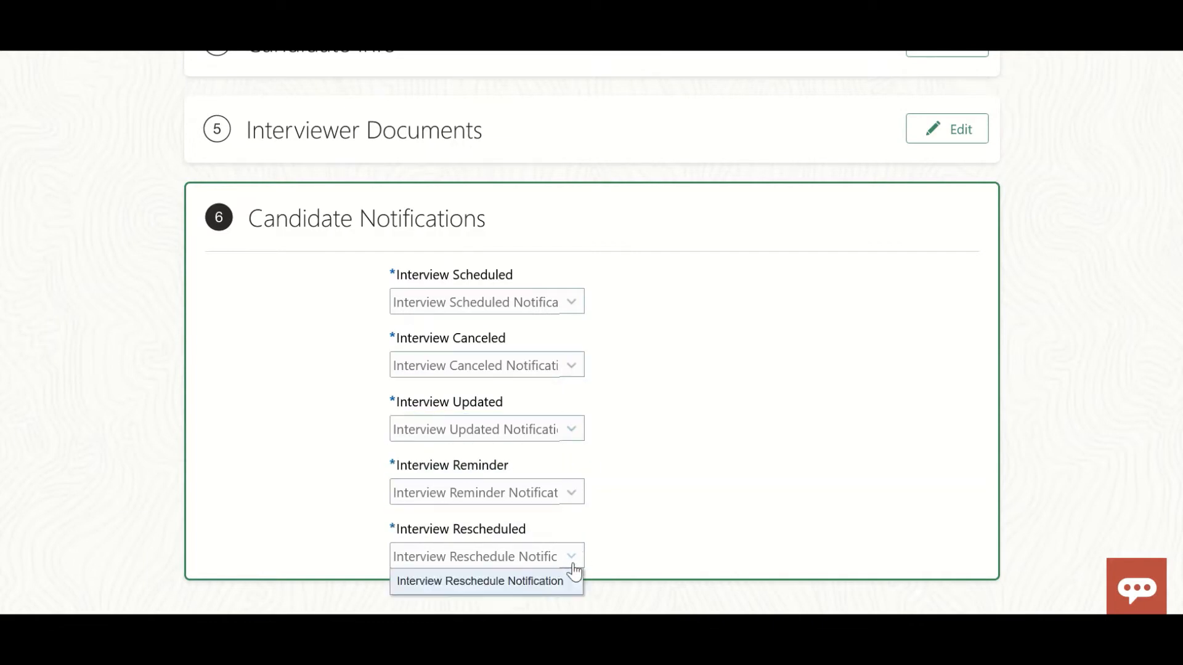
left_click(530, 582)
scroll(634, 487, "up", 8)
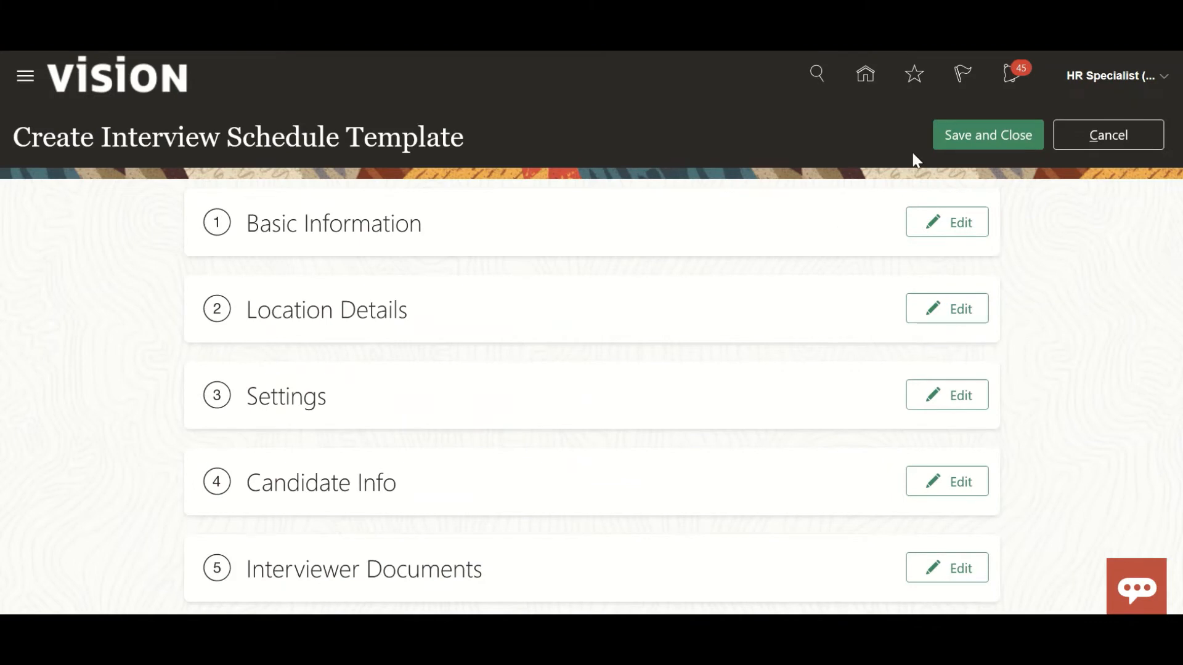
left_click(943, 145)
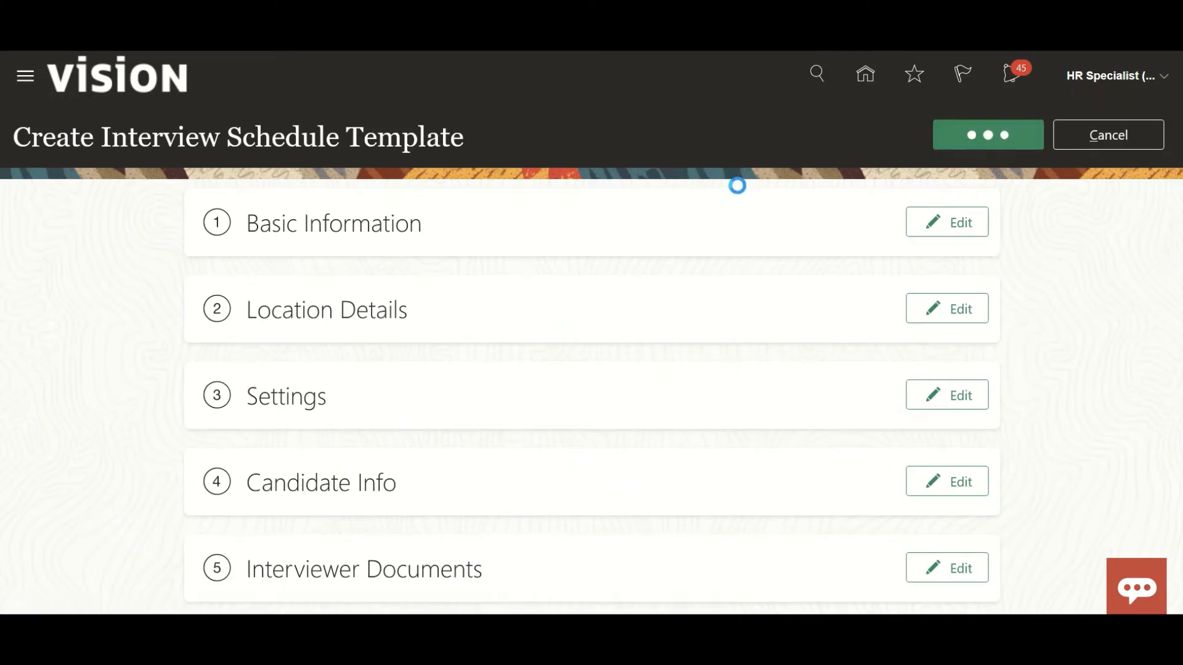
Open the Test_Hiring template from the list to check its basic information, and cancel out of it.
scroll(456, 446, "down", 7)
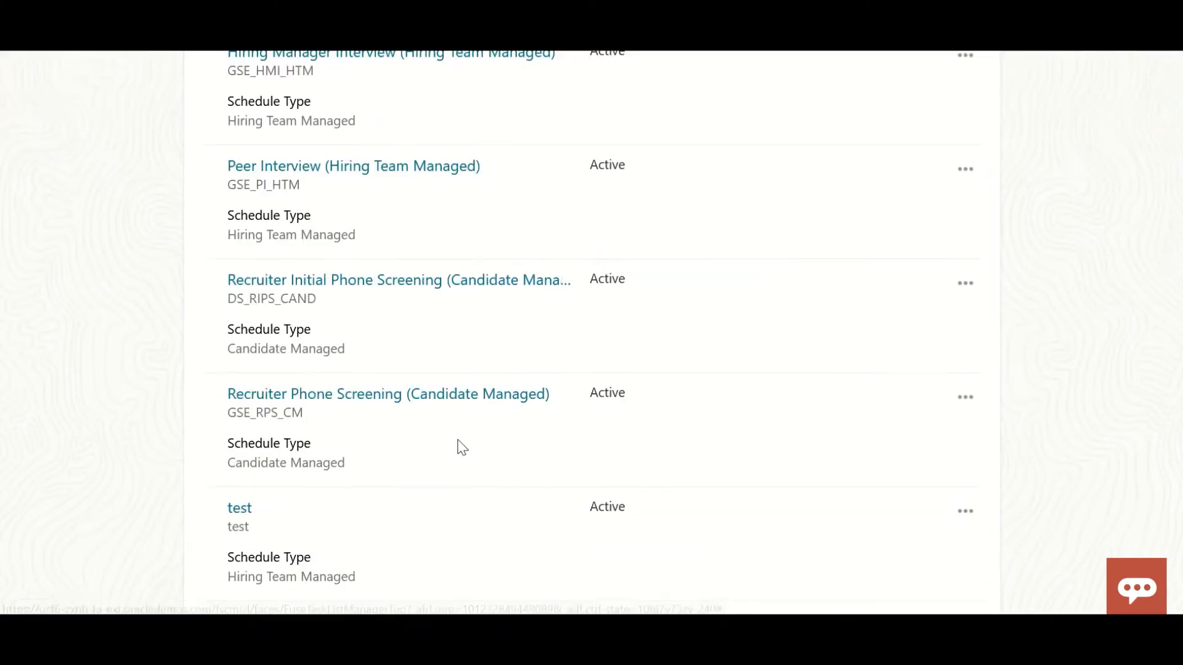
left_click(282, 473)
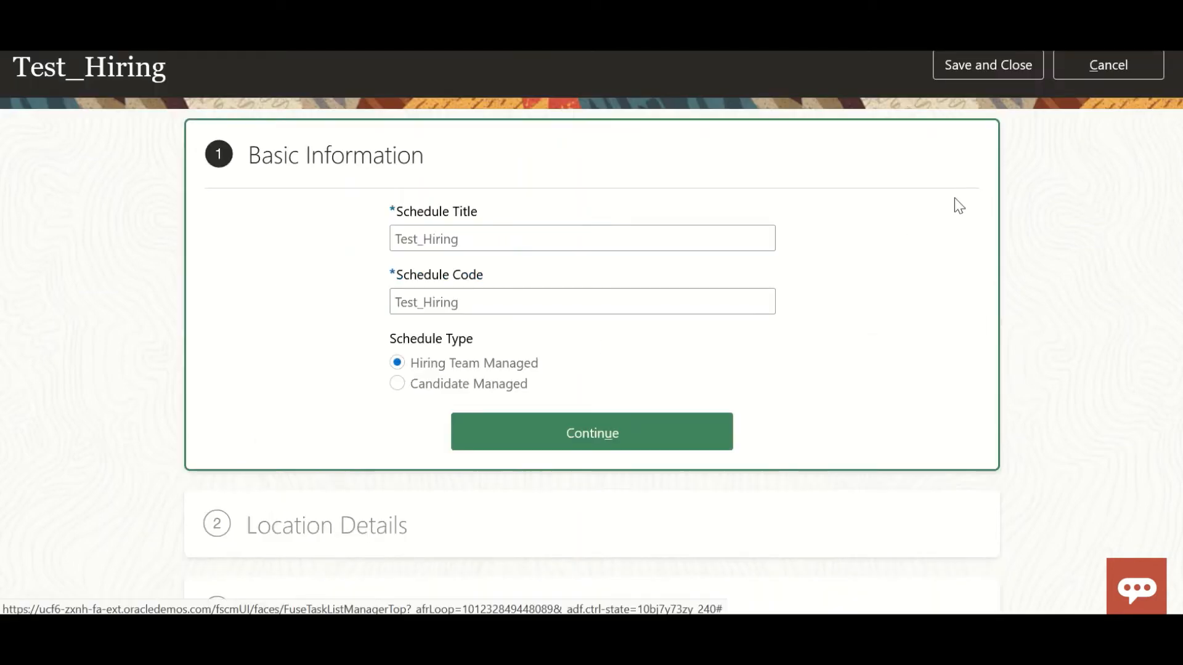
scroll(940, 239, "up", 2)
left_click(1093, 131)
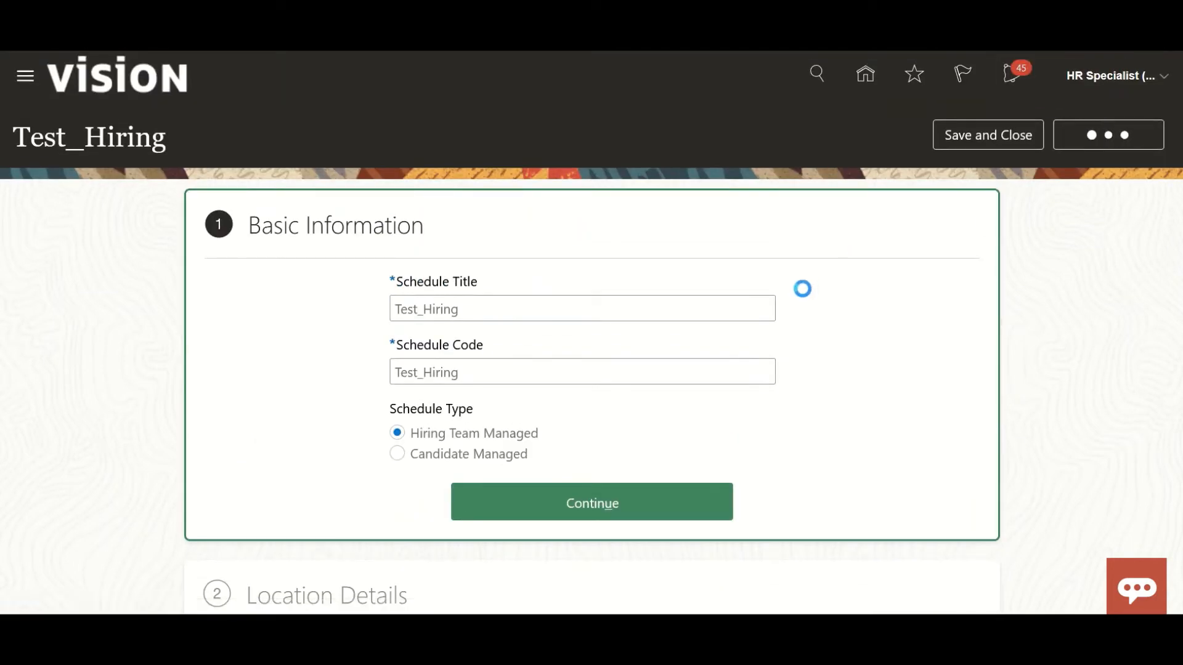
Activate the draft Test_Hiring template and check its status in the template list.
scroll(783, 394, "down", 7)
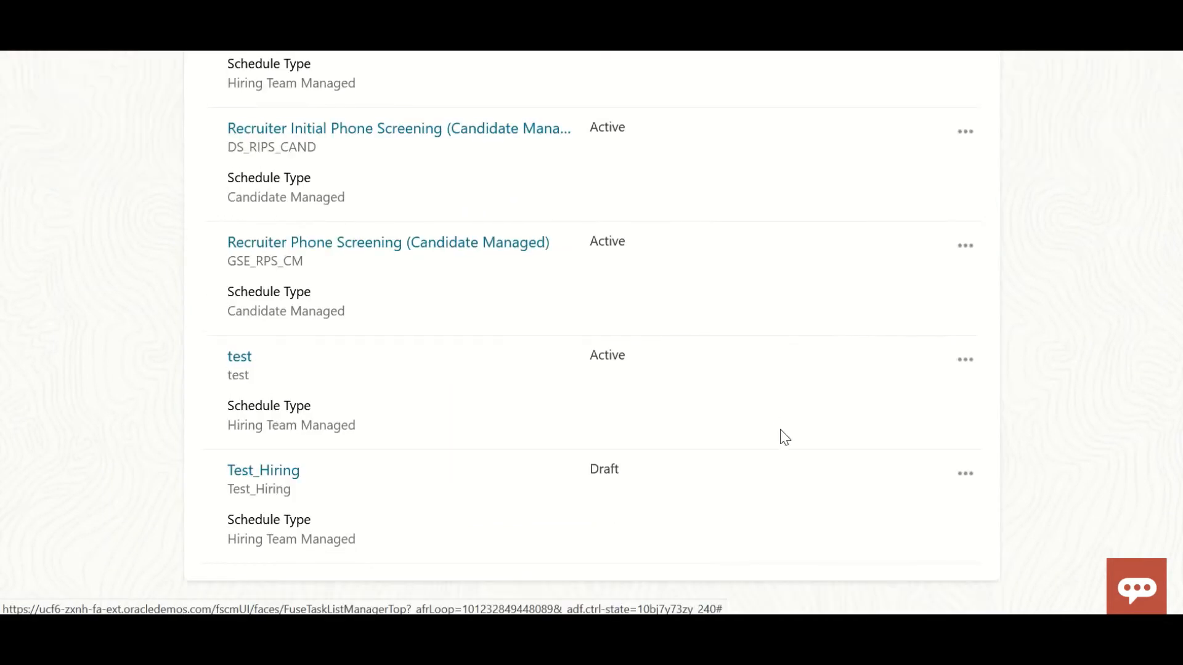
left_click(965, 473)
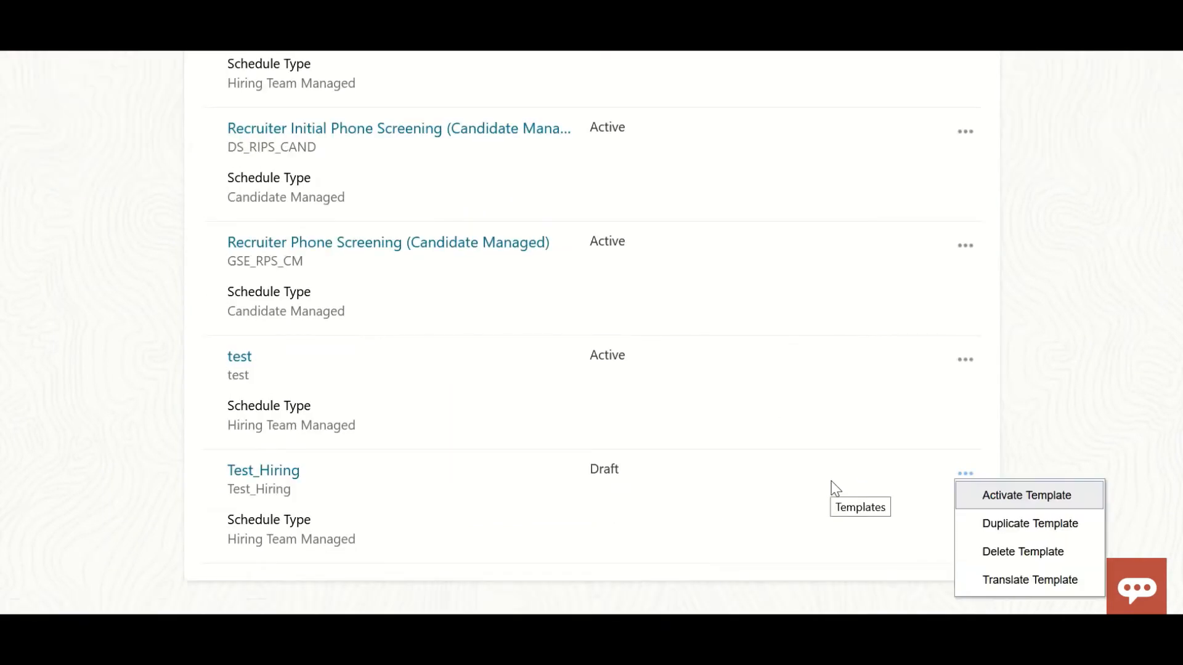
left_click(1026, 495)
scroll(410, 511, "up", 2)
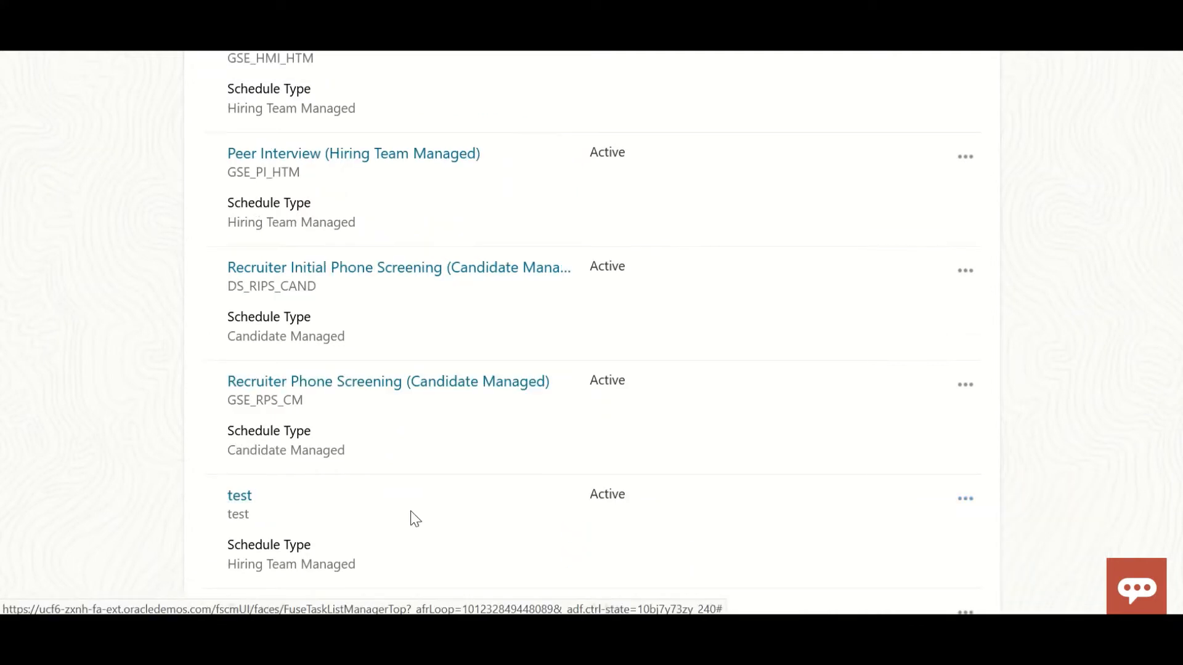
scroll(410, 530, "down", 2)
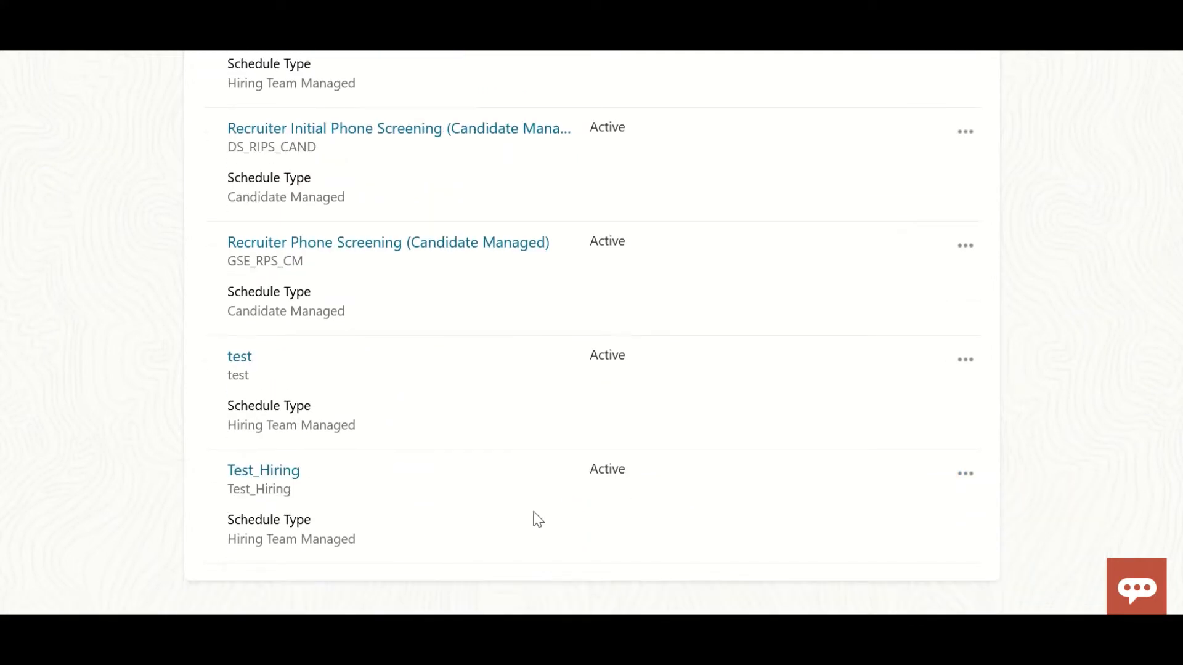
Open the HR Operations Manager job requisition in the Hiring app and go to its interviews.
scroll(530, 521, "up", 6)
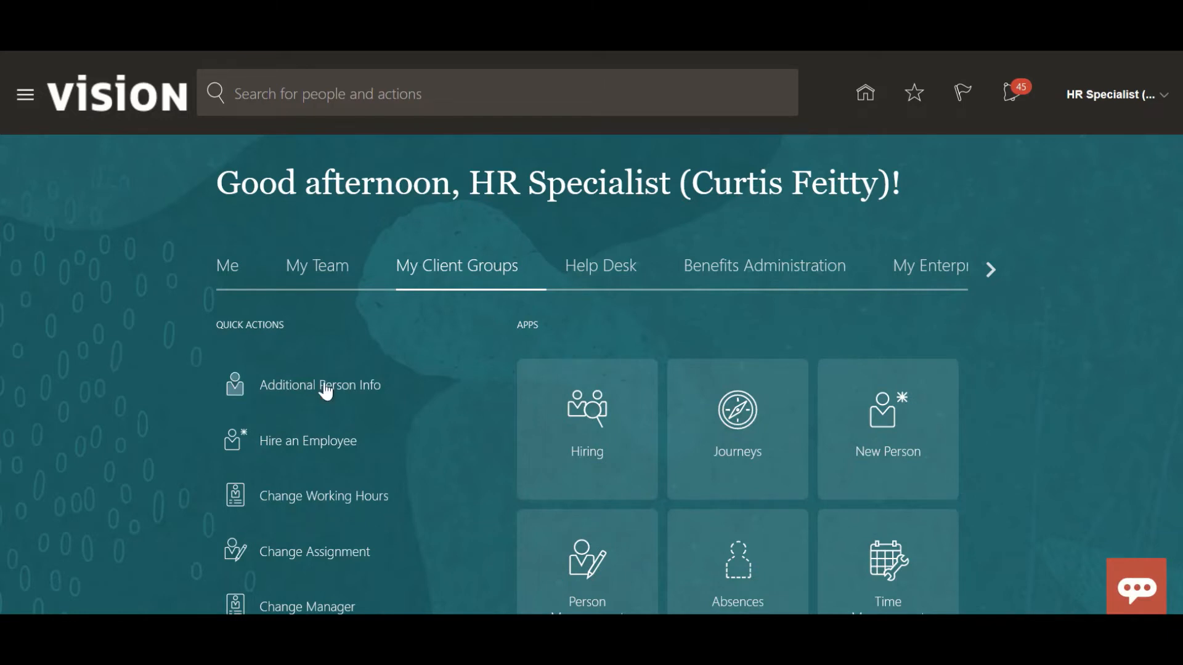
left_click(589, 408)
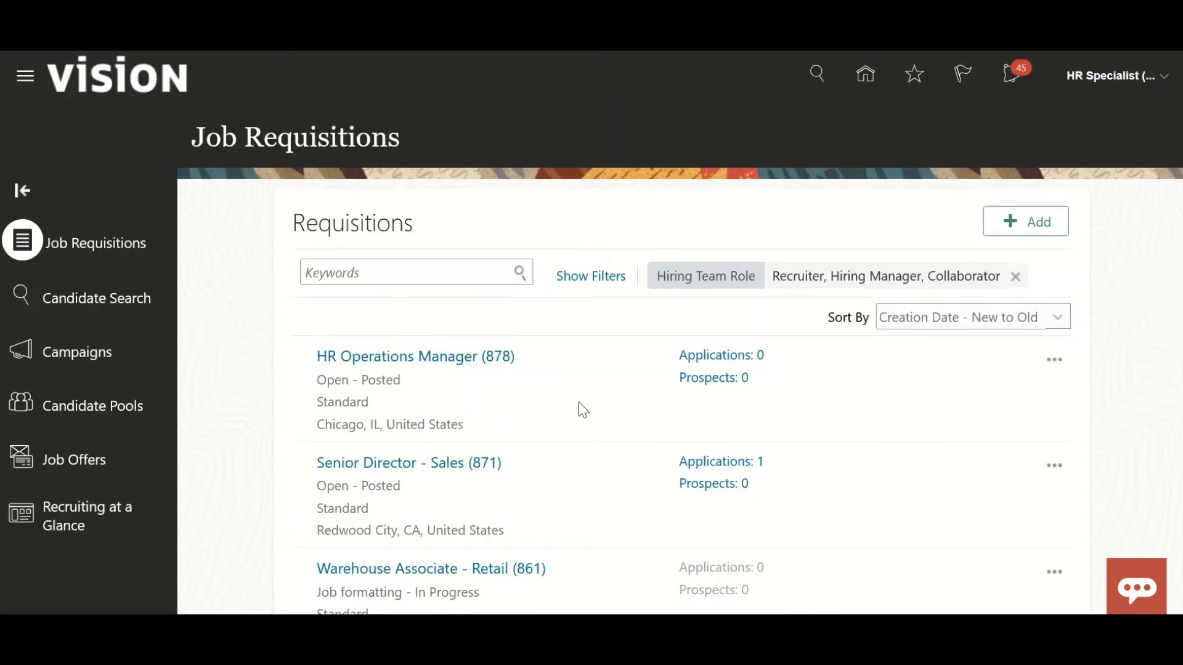
left_click(480, 363)
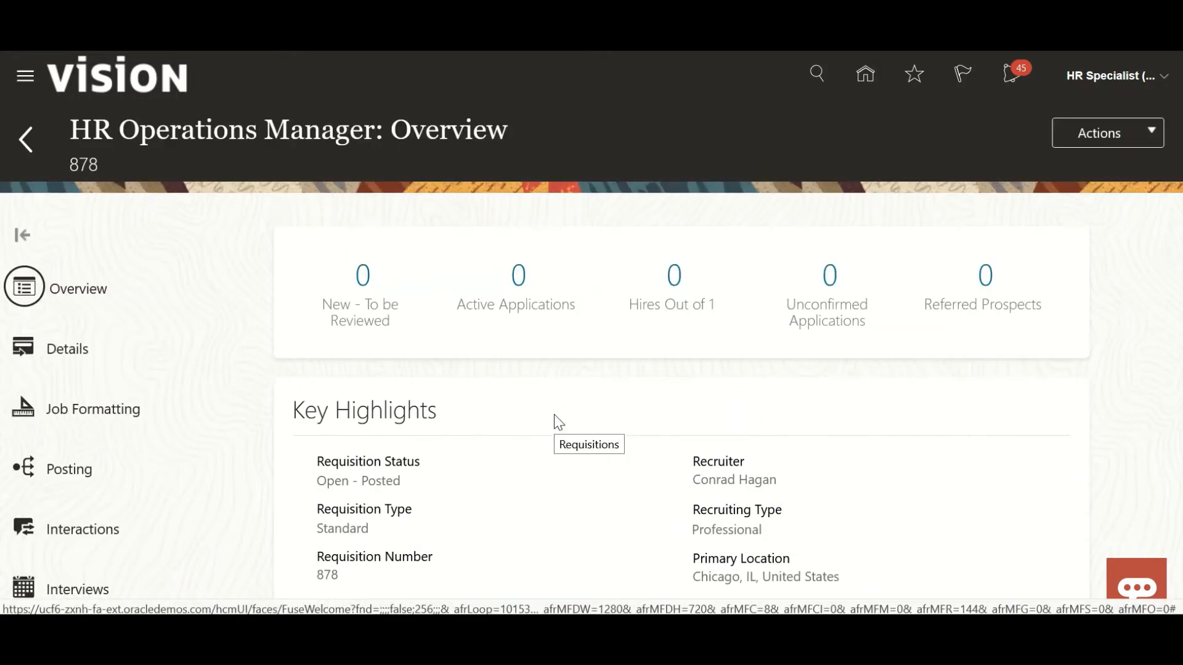
scroll(209, 481, "down", 4)
left_click(109, 367)
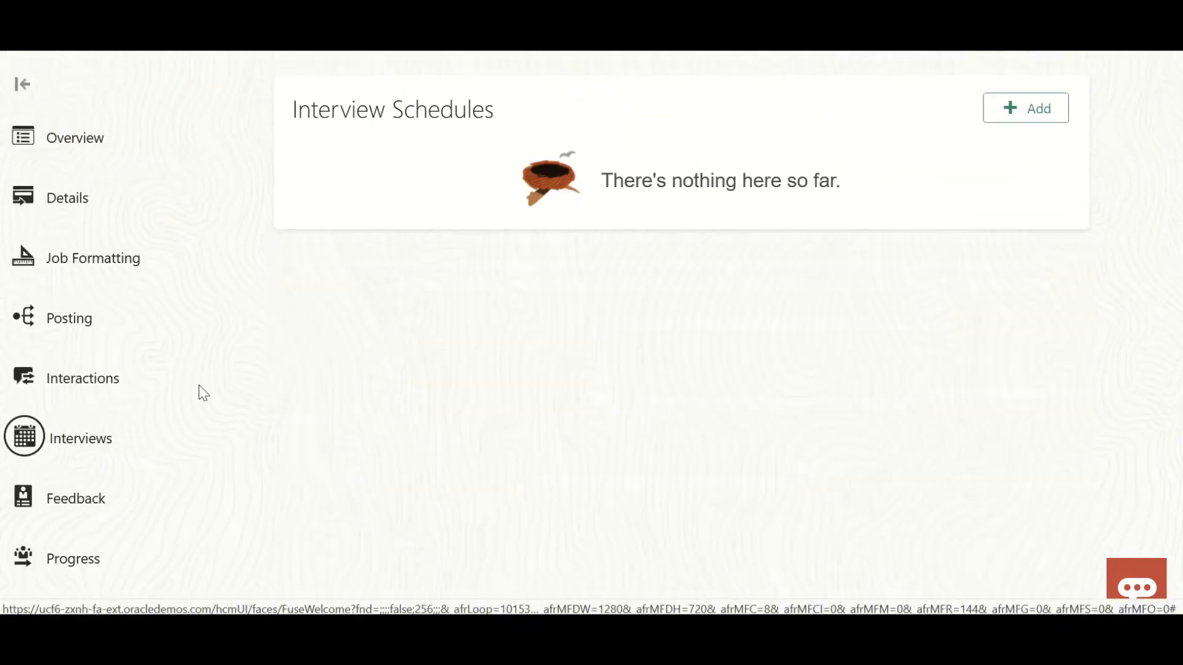
Add an interview schedule to the requisition based on the Test_Hiring template and dismiss the confirmation.
scroll(385, 416, "up", 3)
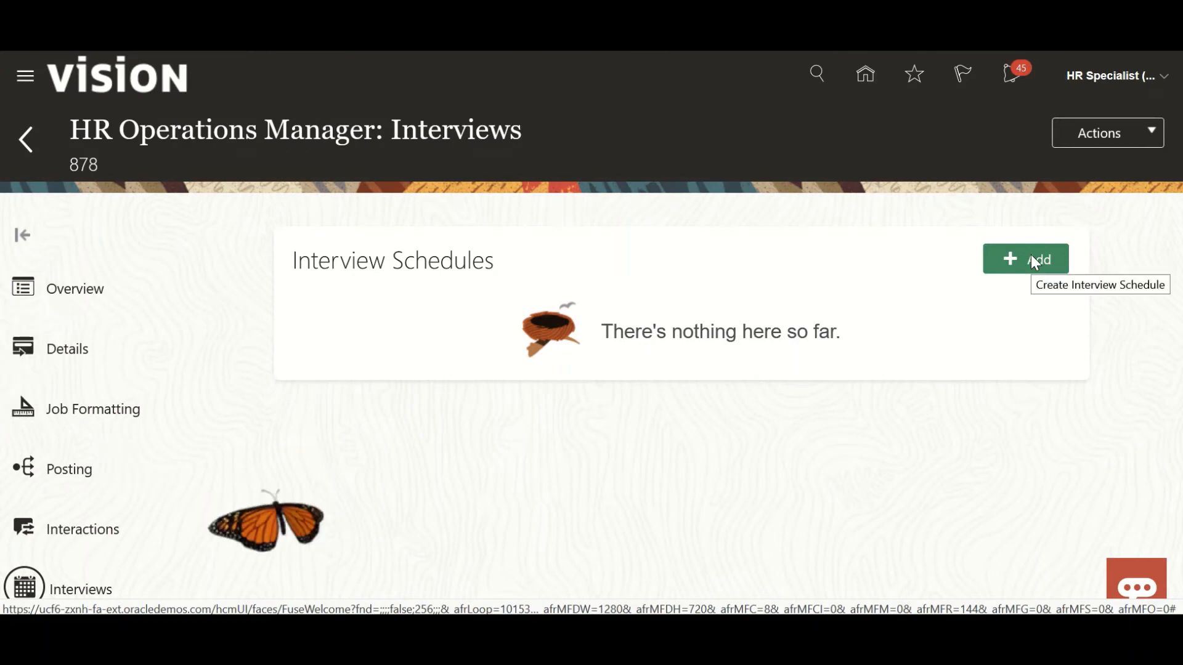
left_click(1032, 257)
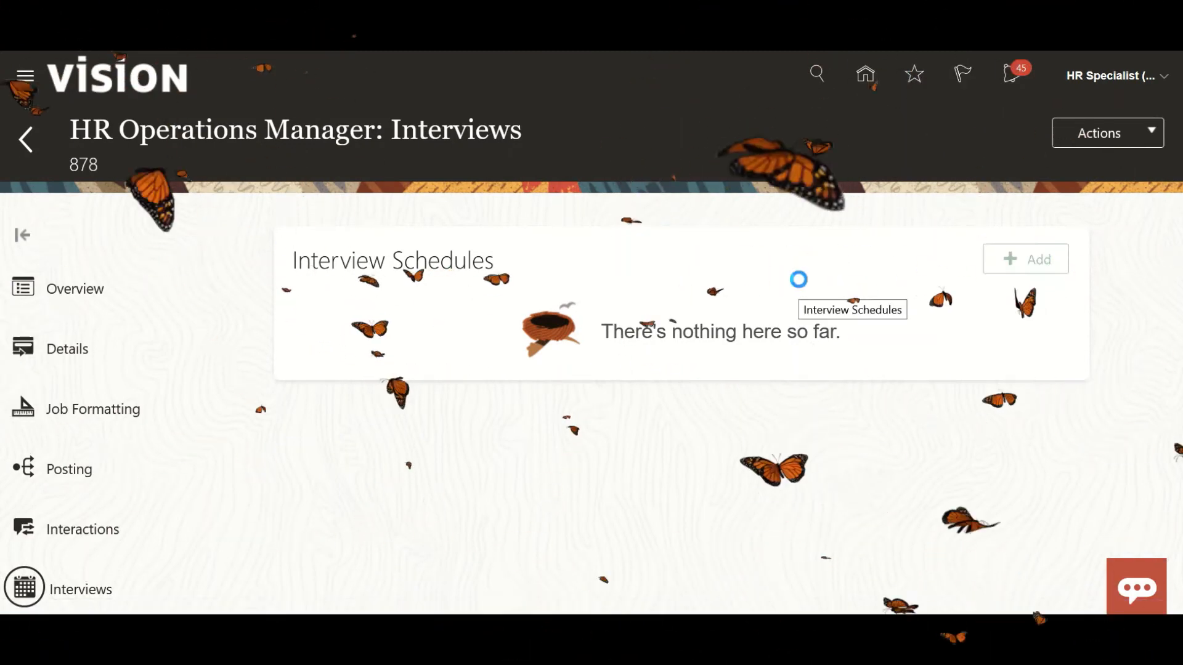
left_click(579, 321)
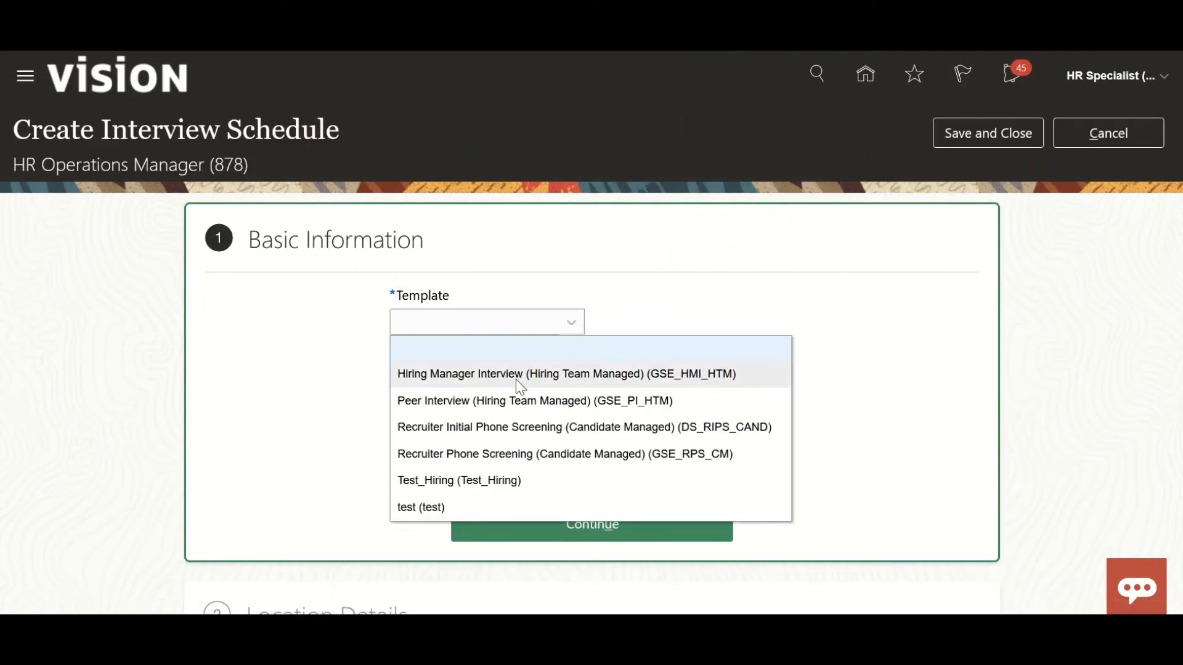
left_click(459, 481)
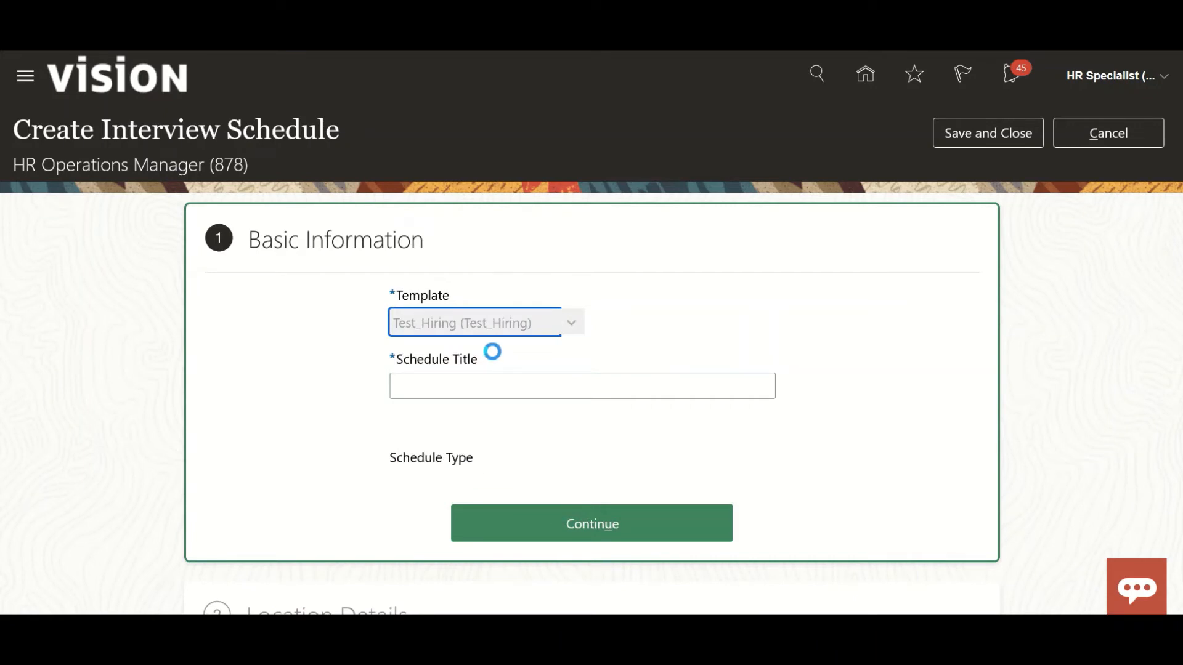
left_click(817, 228)
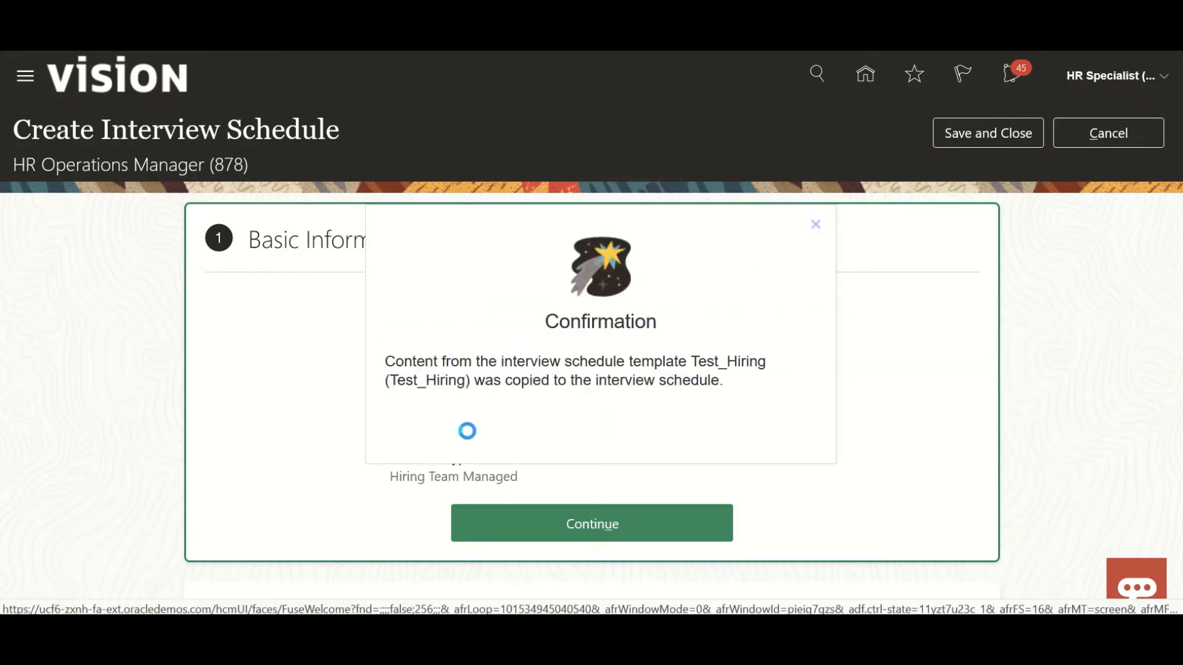
Accept the schedule's basic information, location details, settings and candidate info from the template, continuing to the interviewer documents section.
scroll(317, 462, "down", 5)
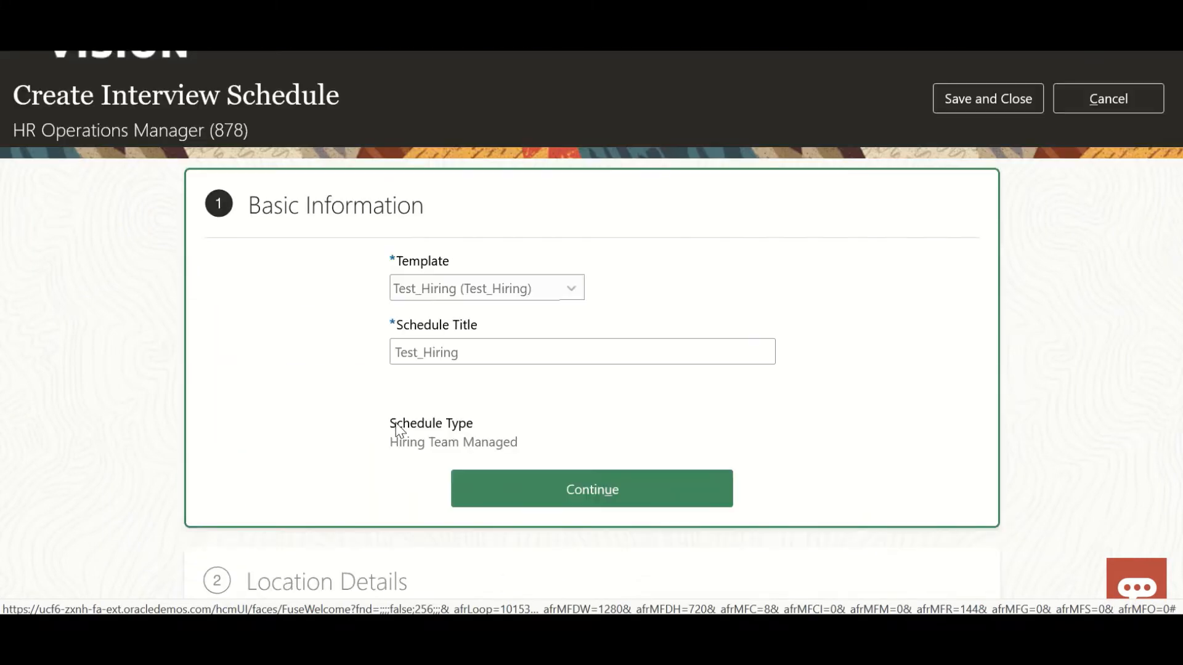
scroll(388, 401, "up", 5)
left_click(509, 490)
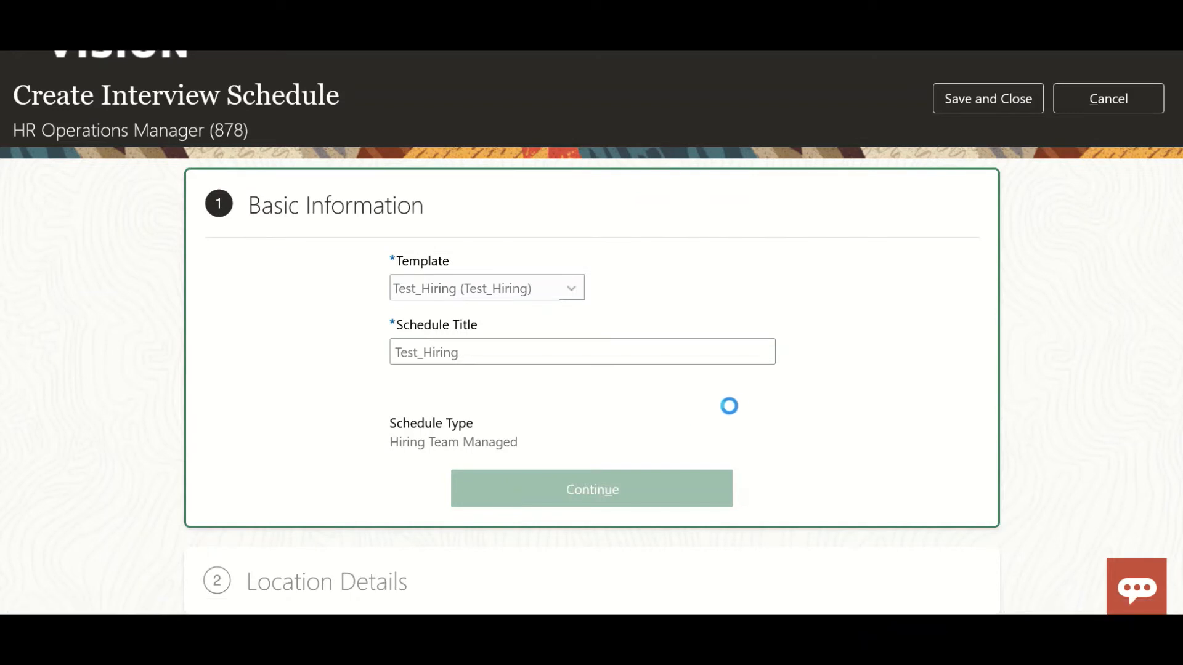
scroll(265, 502, "down", 2)
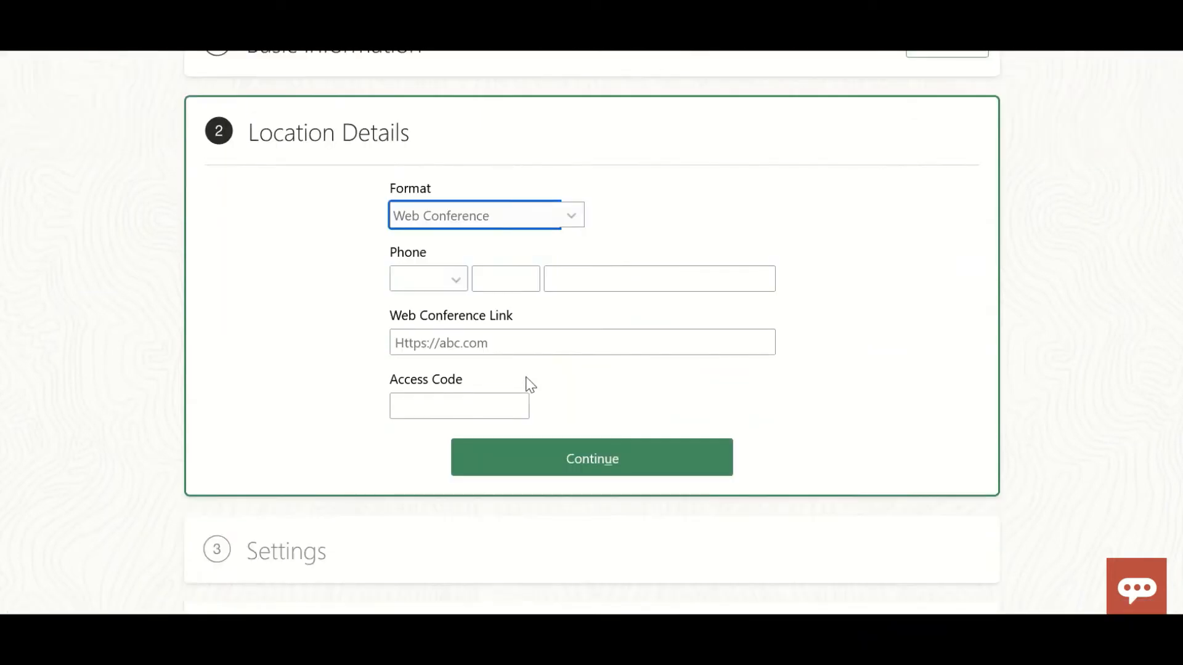
left_click(595, 448)
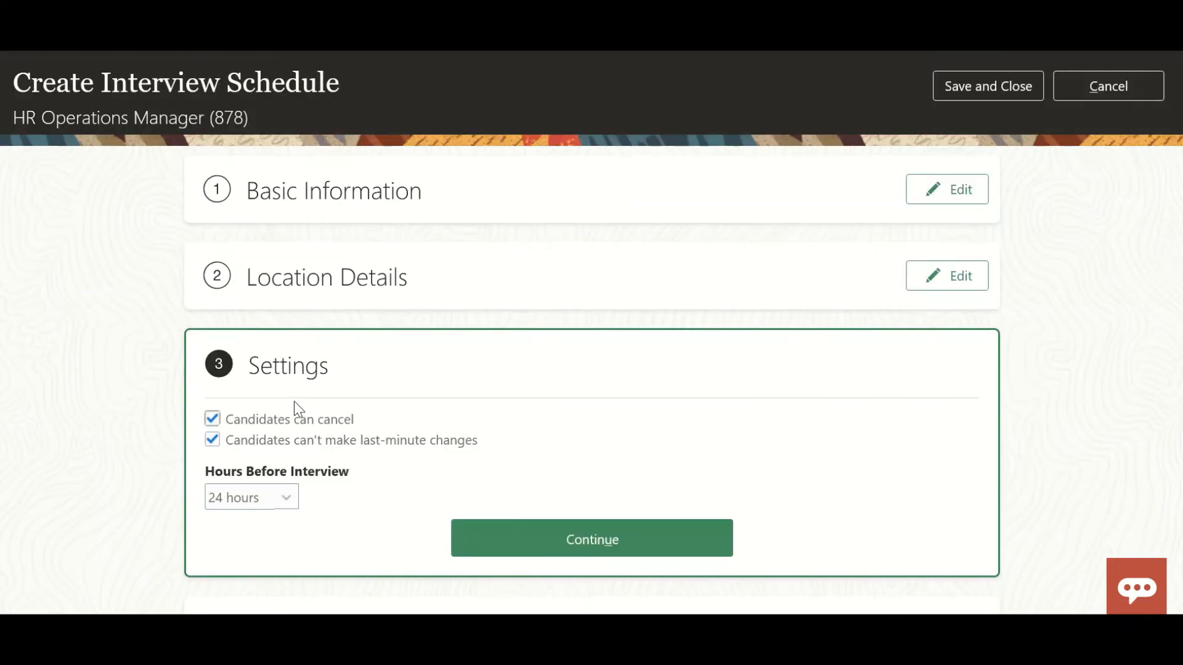
scroll(299, 403, "down", 2)
left_click(495, 364)
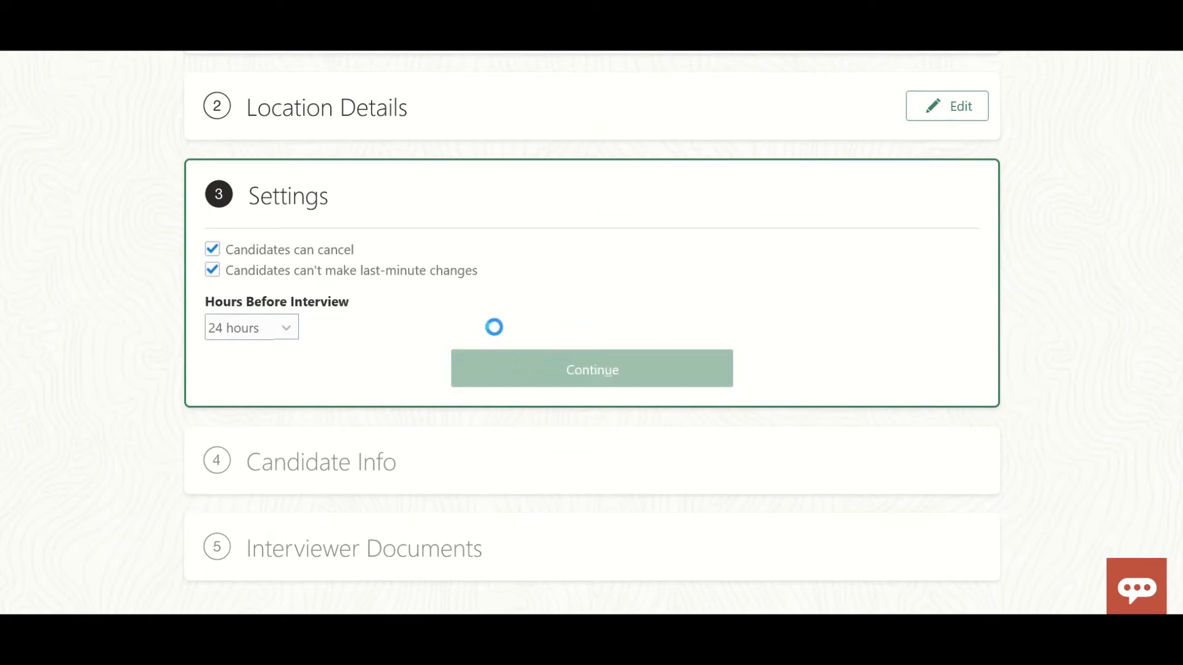
scroll(486, 365, "down", 4)
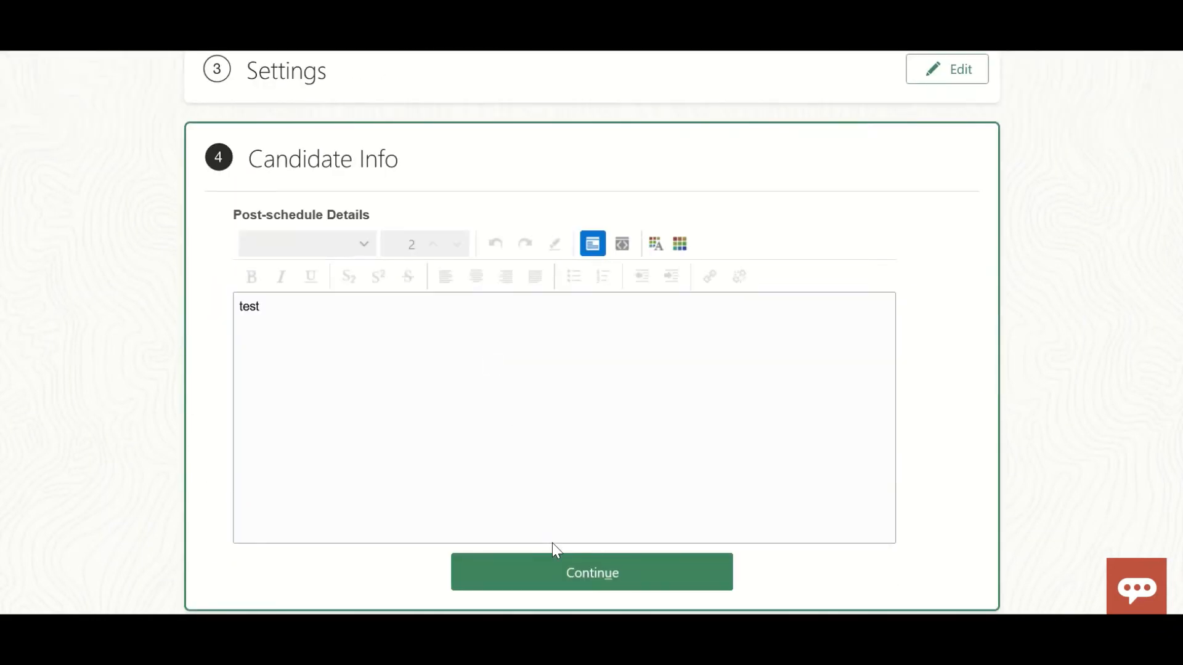
left_click(550, 557)
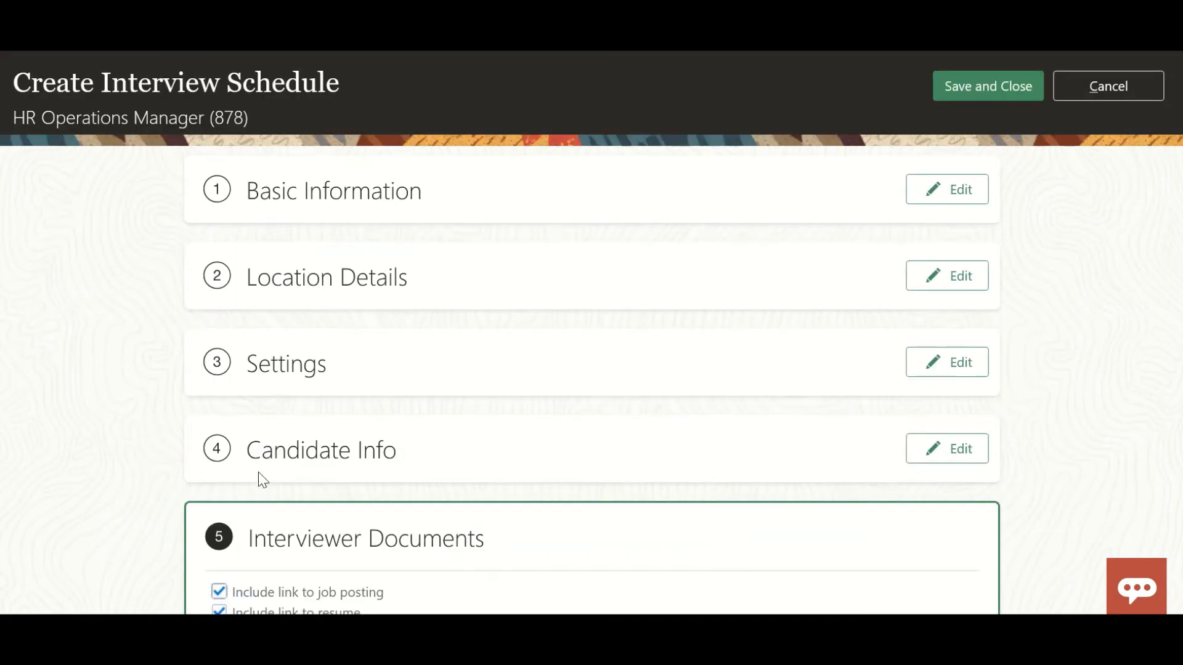
Keep the interviewer documents options from the template, then save and close the new interview schedule.
scroll(257, 471, "down", 2)
scroll(625, 476, "up", 3)
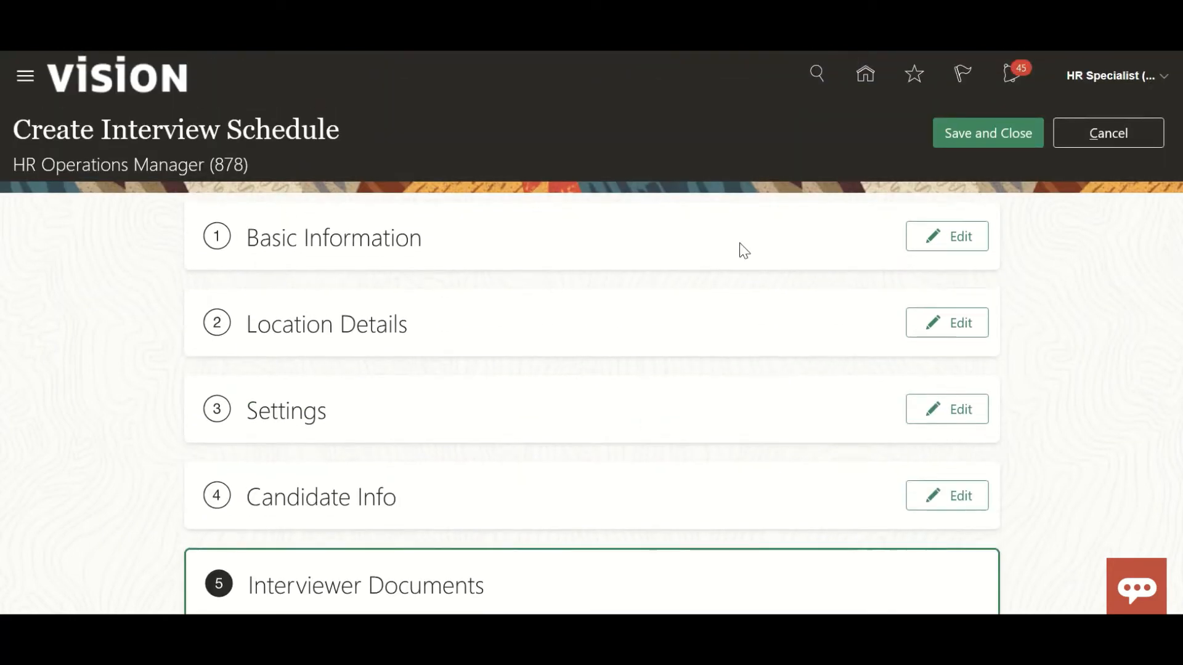
left_click(949, 145)
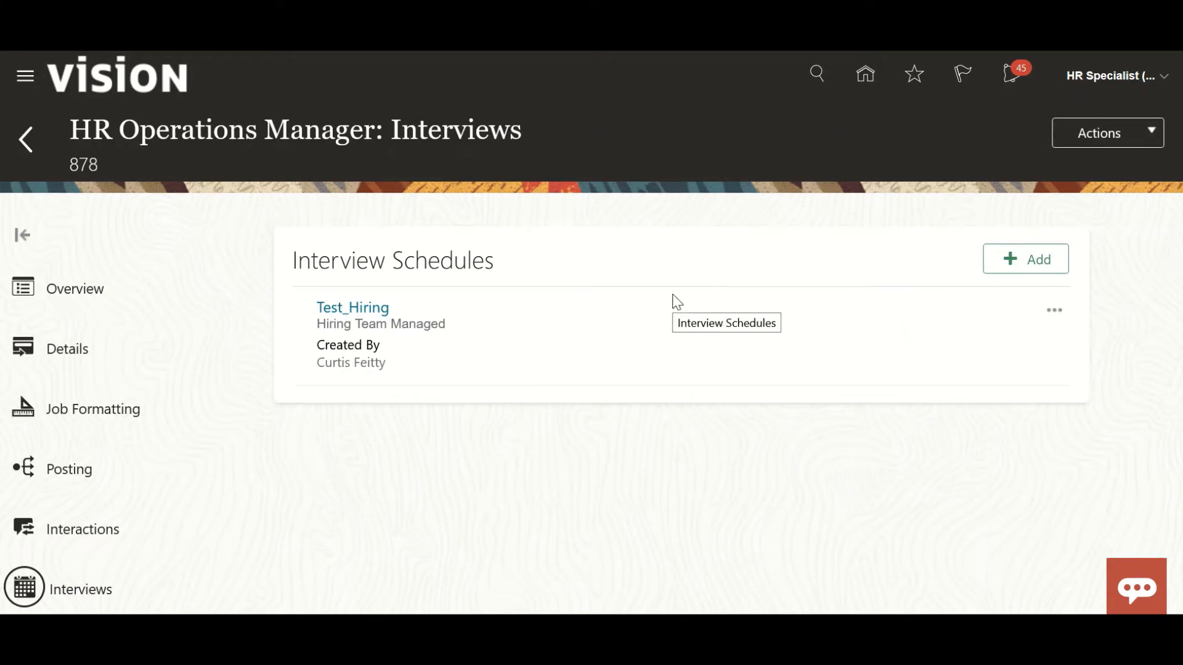
Check the actions available for the Test_Hiring schedule, then open it and review its calendar and basic information.
left_click(1055, 311)
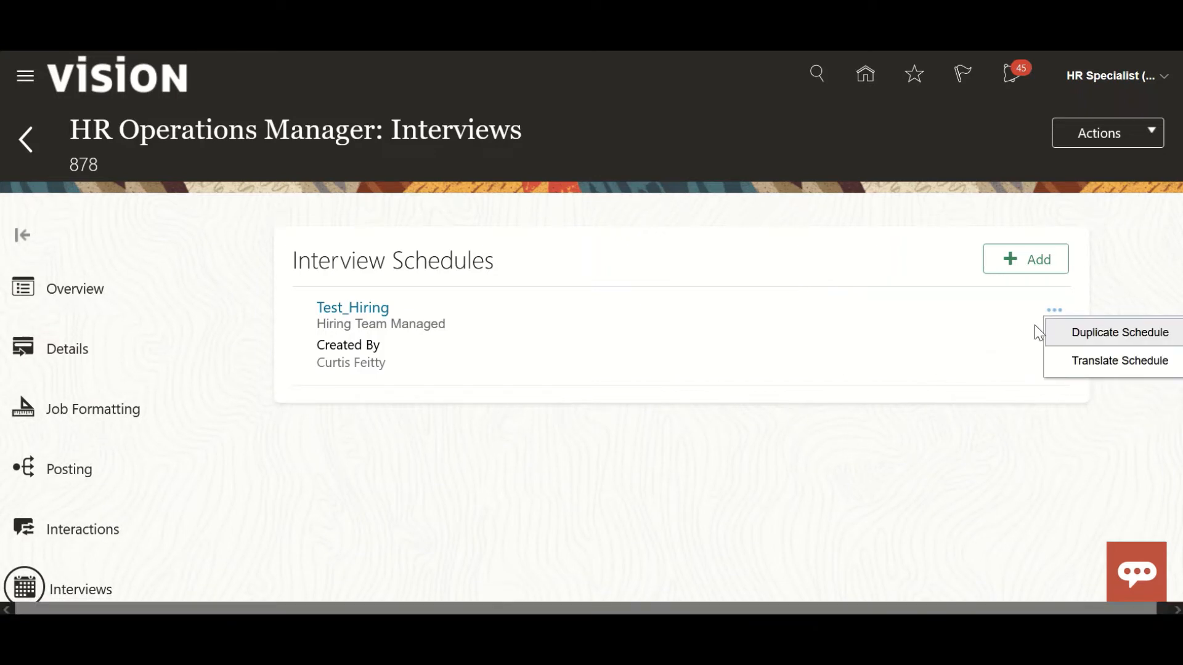
left_click(946, 338)
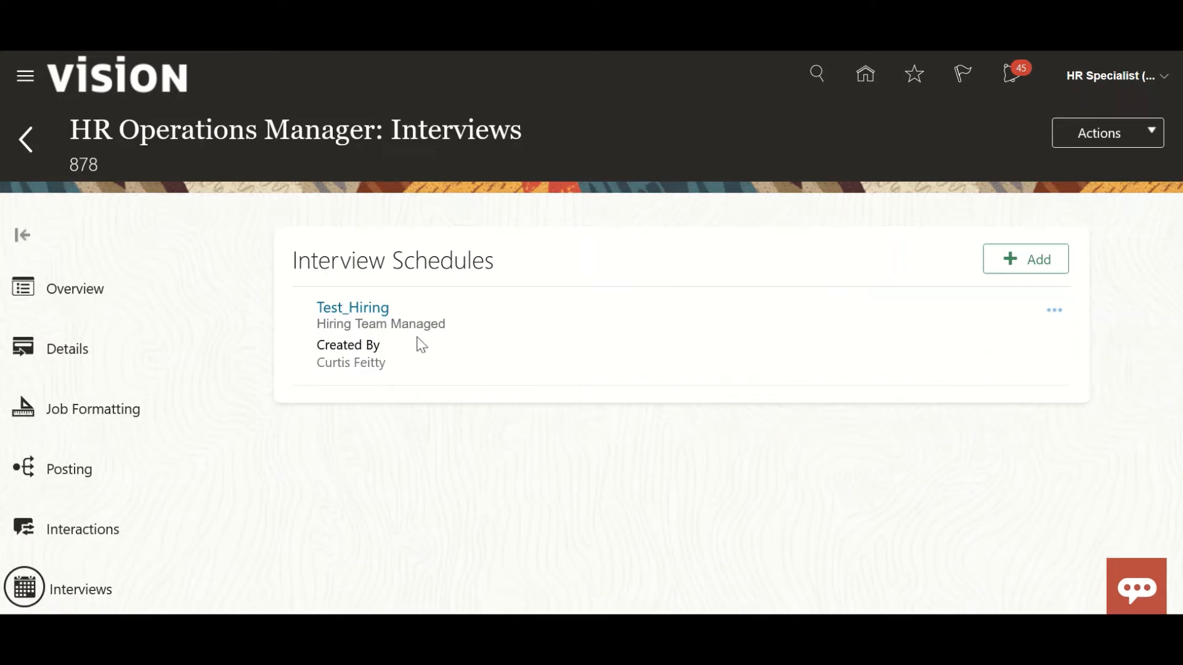
left_click(337, 309)
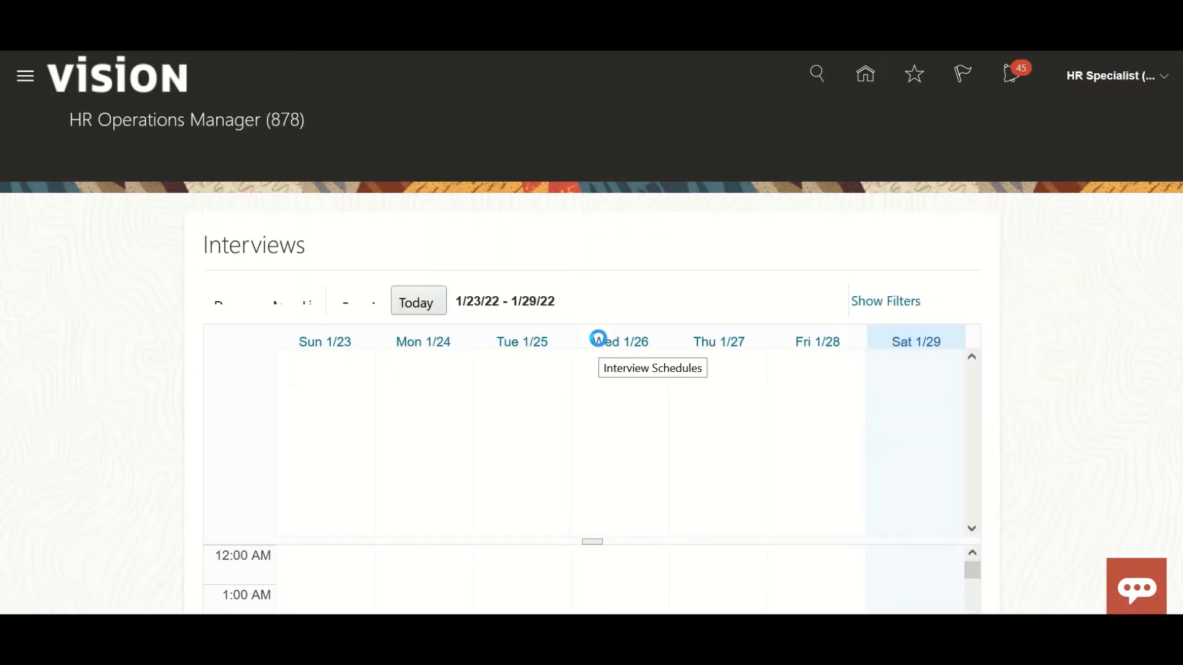
scroll(466, 445, "down", 5)
scroll(467, 444, "down", 3)
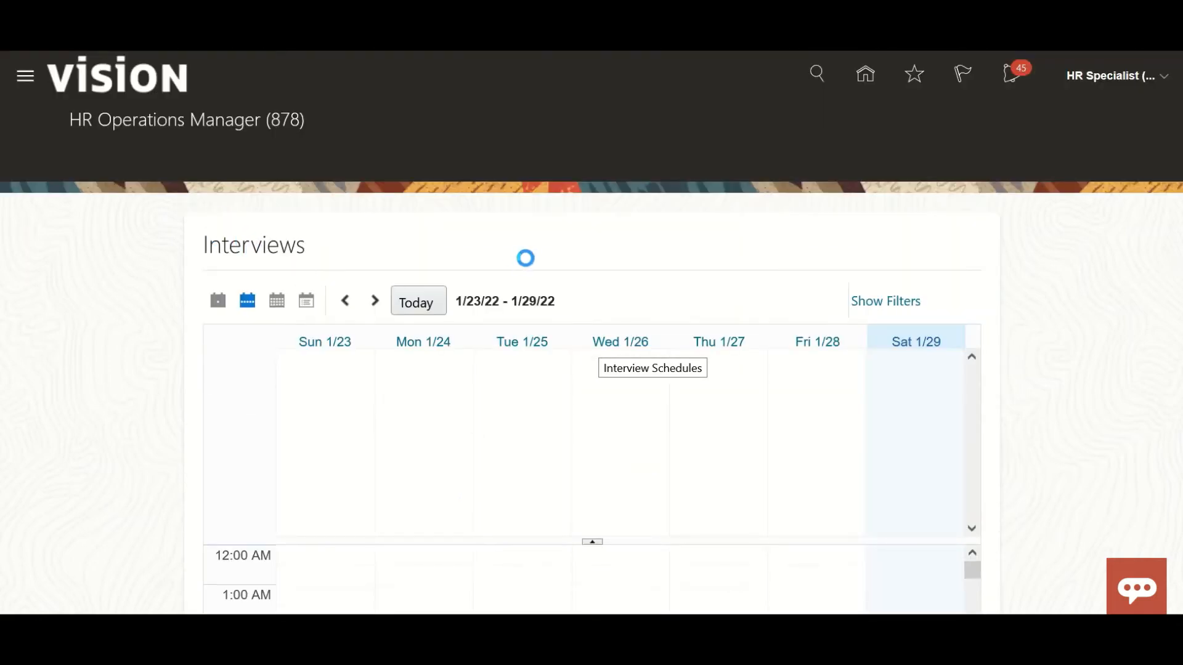
scroll(186, 358, "down", 4)
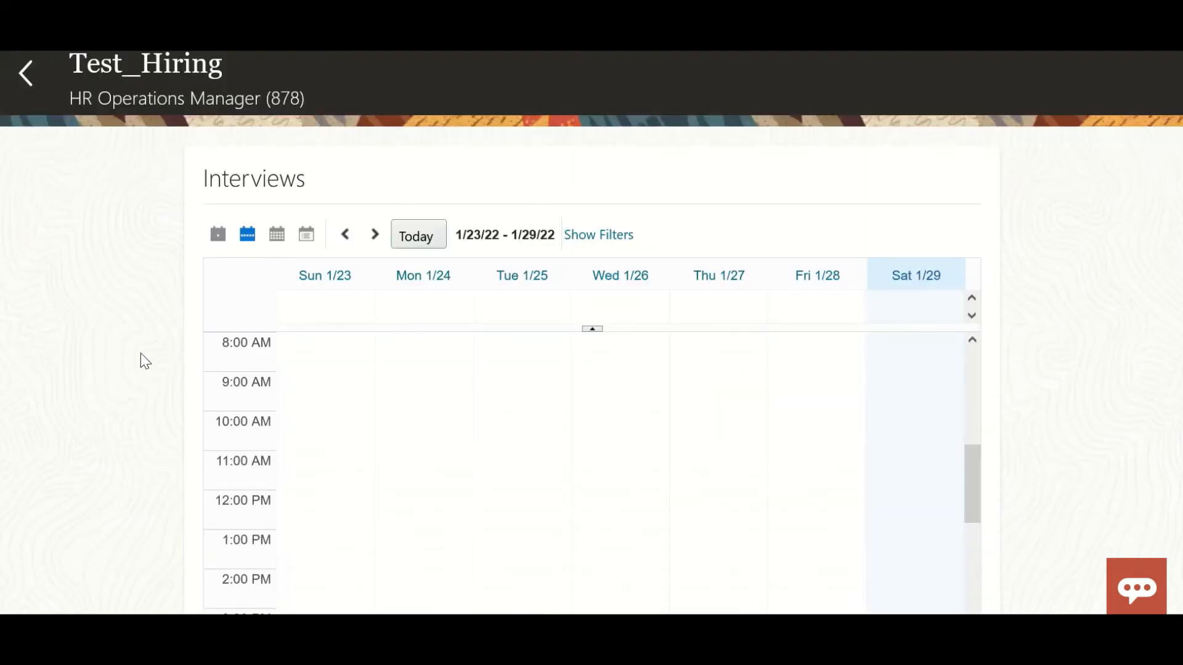
scroll(167, 339, "down", 4)
scroll(172, 337, "down", 3)
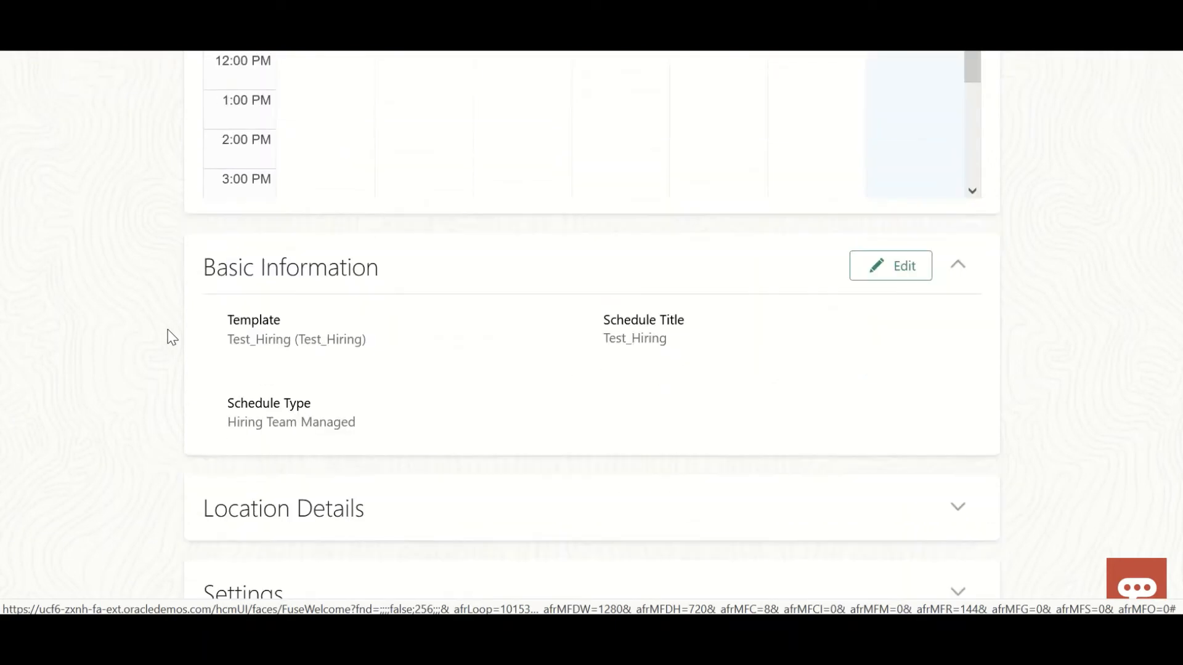
scroll(172, 337, "down", 4)
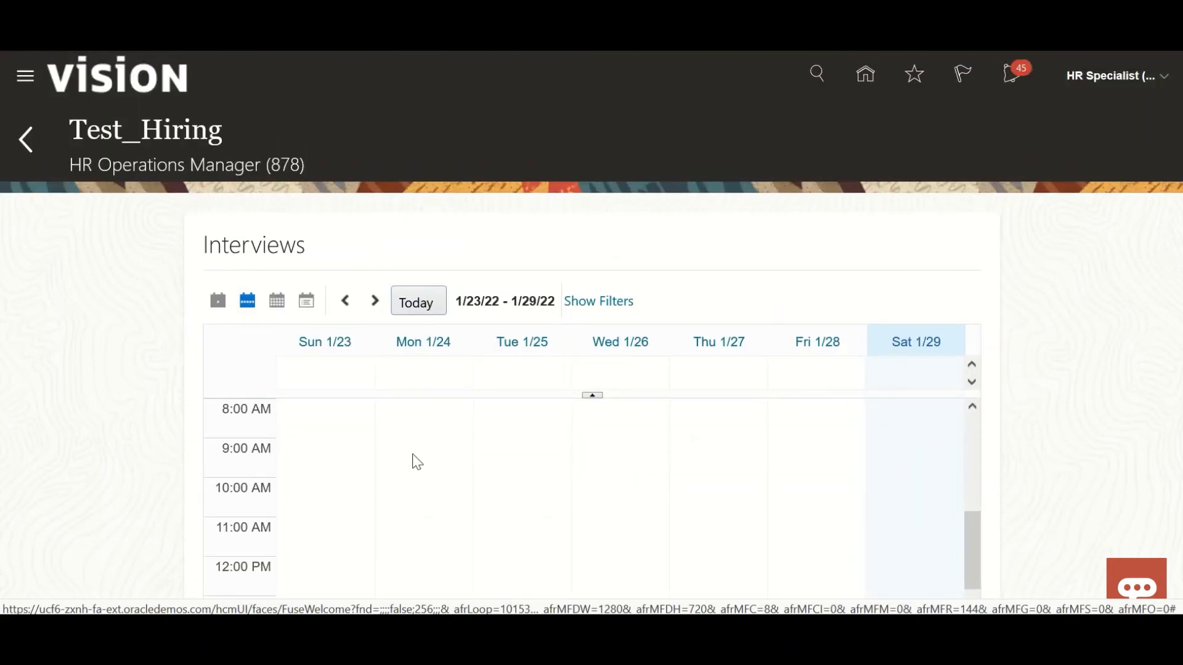
Examine the daily time slots of the schedule's interview calendar for the week 1/23/22 - 1/29/22.
scroll(536, 525, "down", 3)
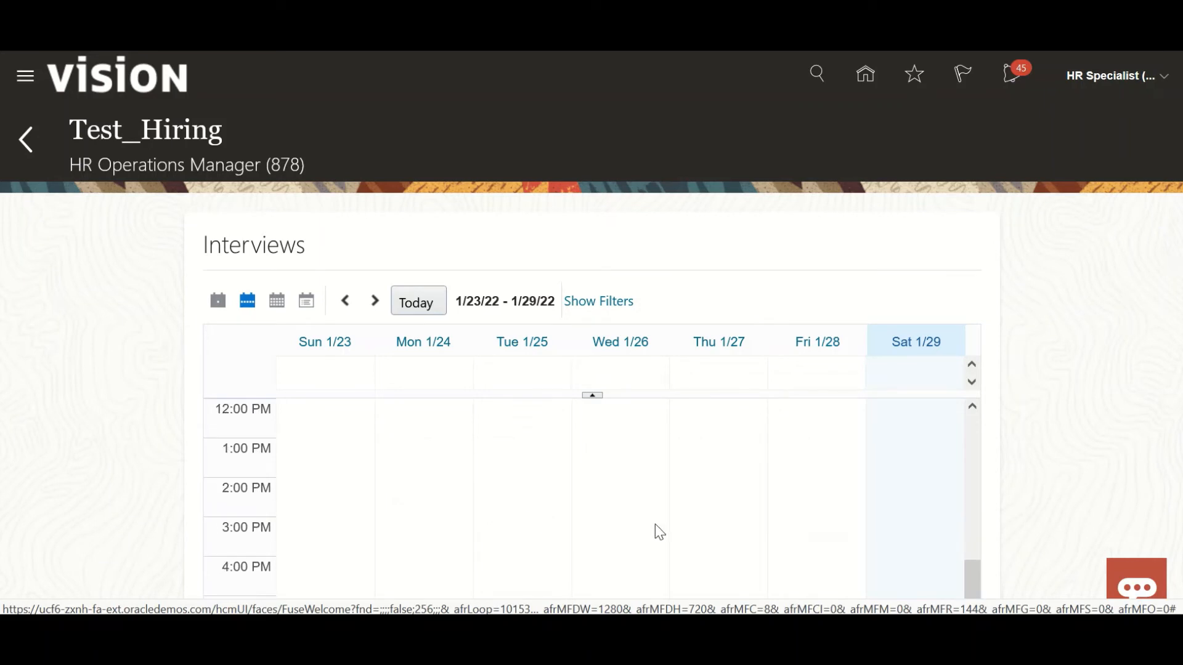
scroll(657, 530, "down", 3)
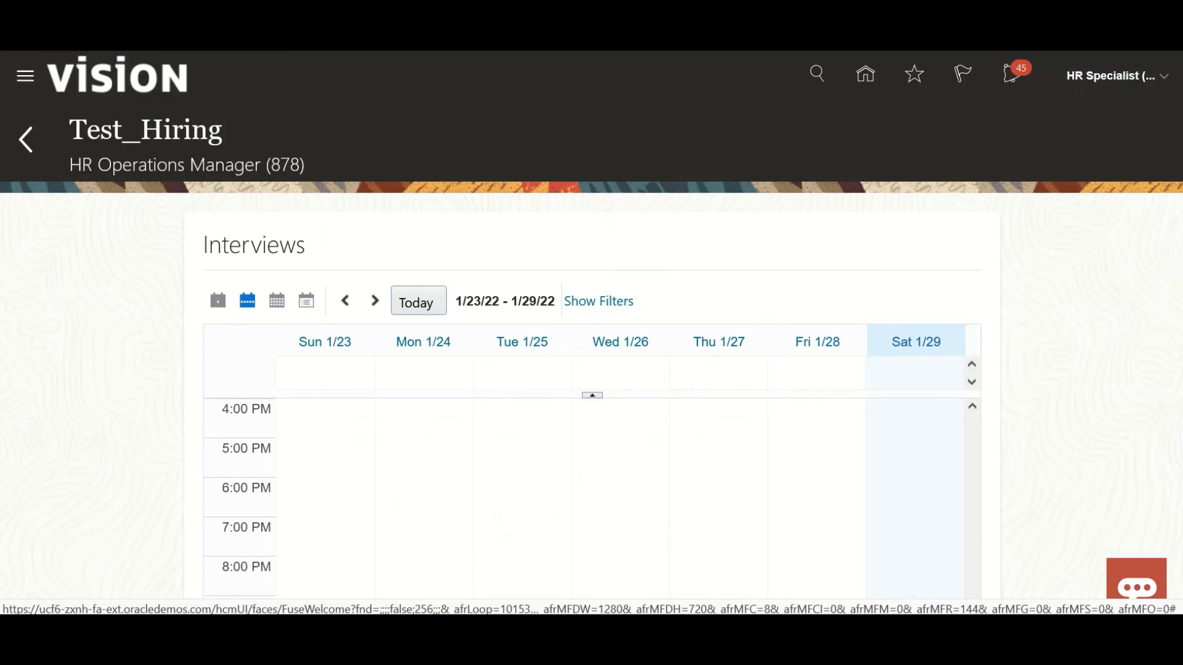
scroll(591, 332, "down", 5)
scroll(591, 333, "up", 1)
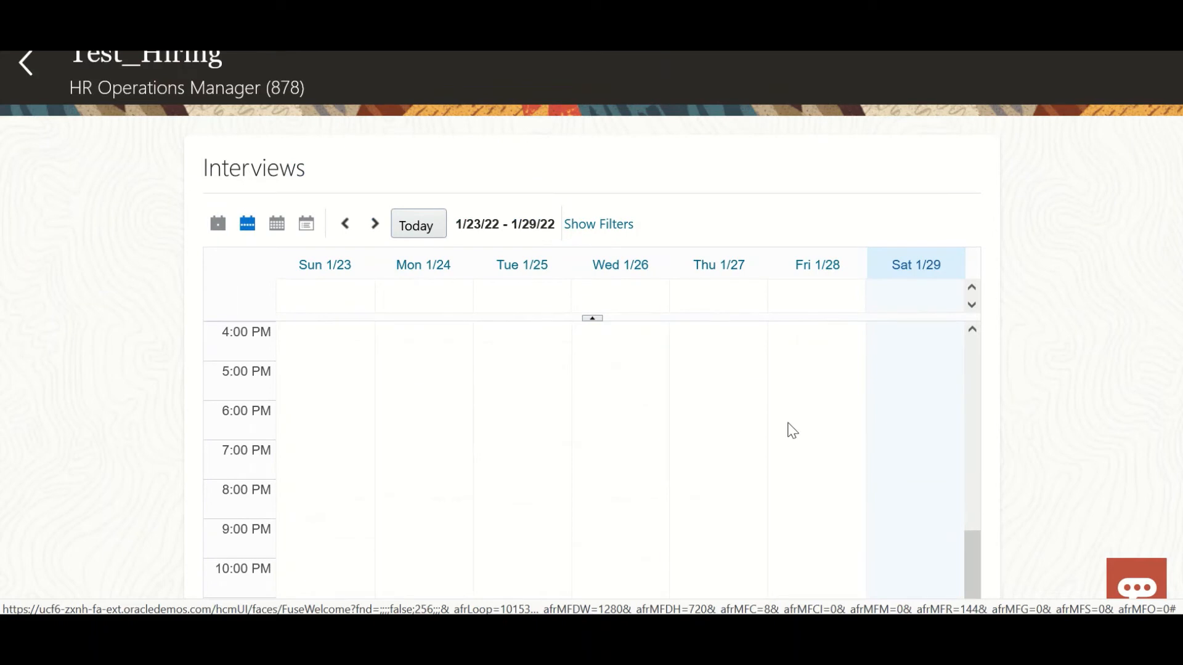
scroll(792, 431, "down", 1)
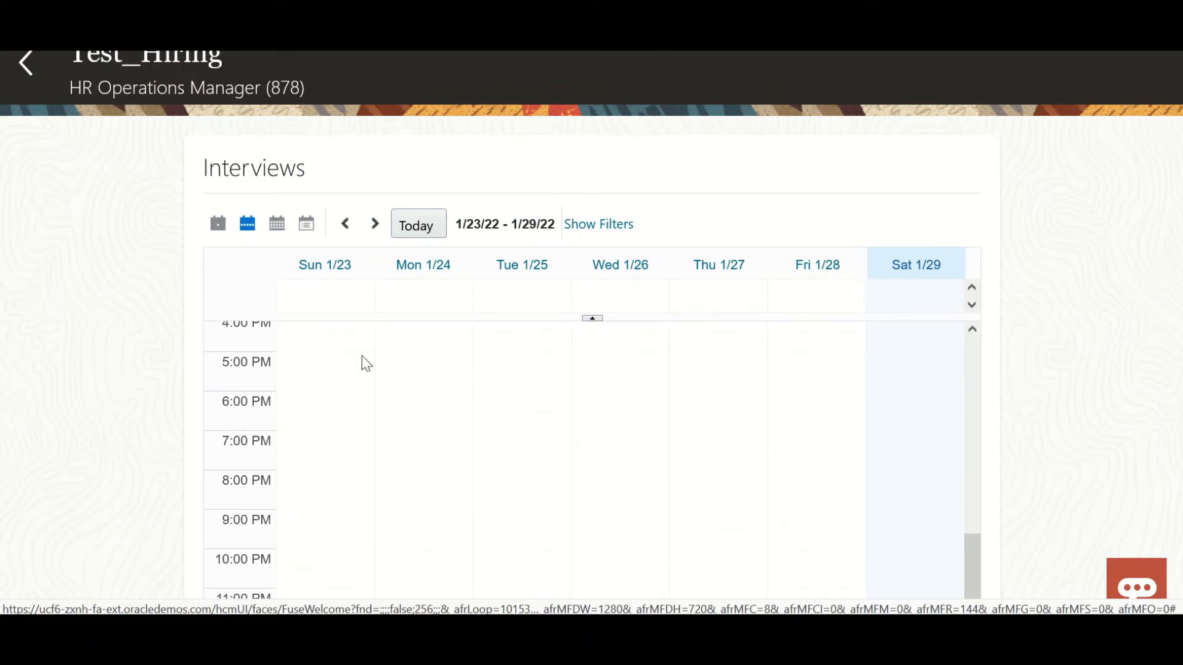
scroll(351, 375, "down", 2)
scroll(351, 375, "up", 3)
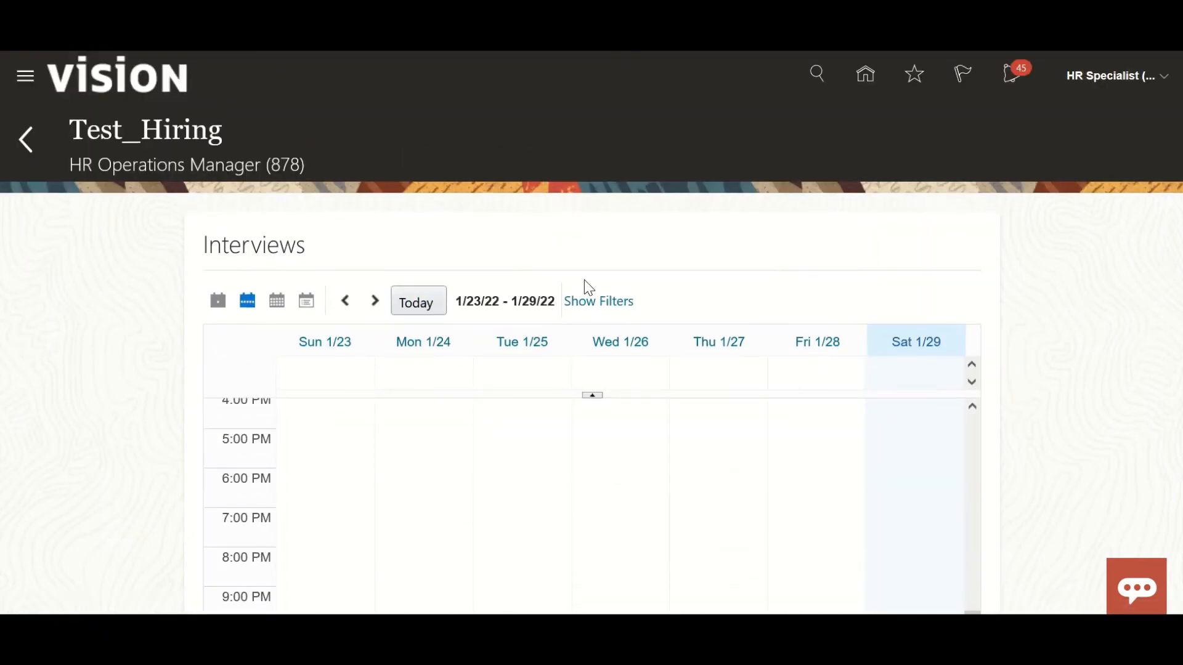
scroll(836, 194, "down", 5)
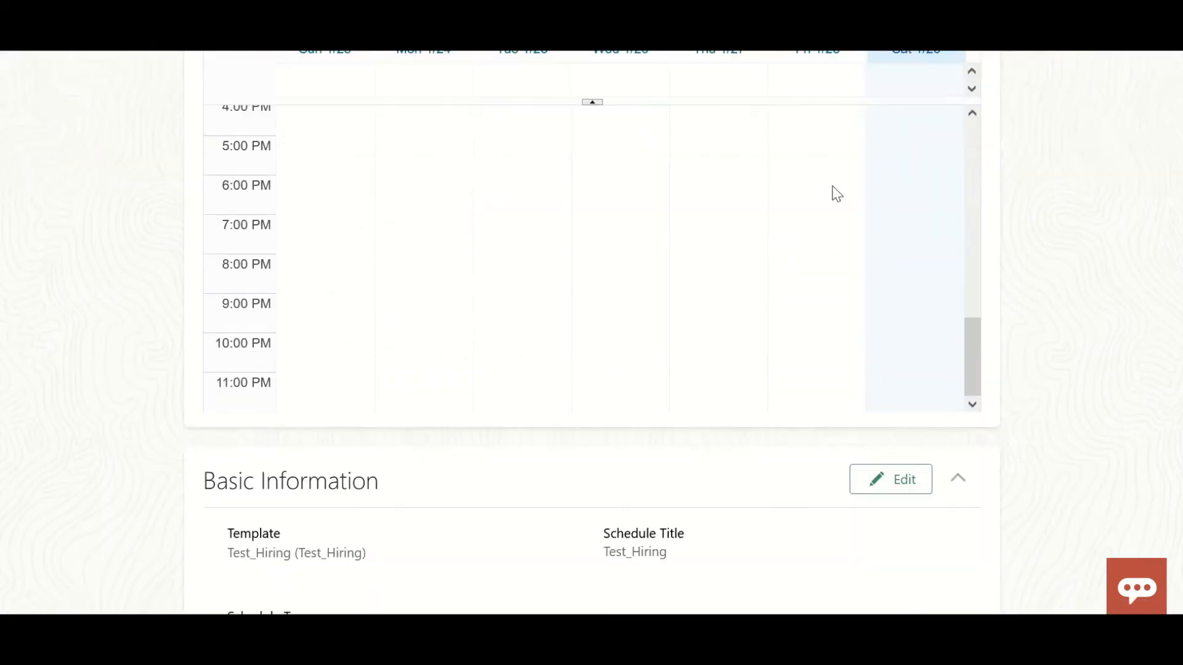
left_click_drag(963, 372, 986, 175)
scroll(528, 390, "up", 6)
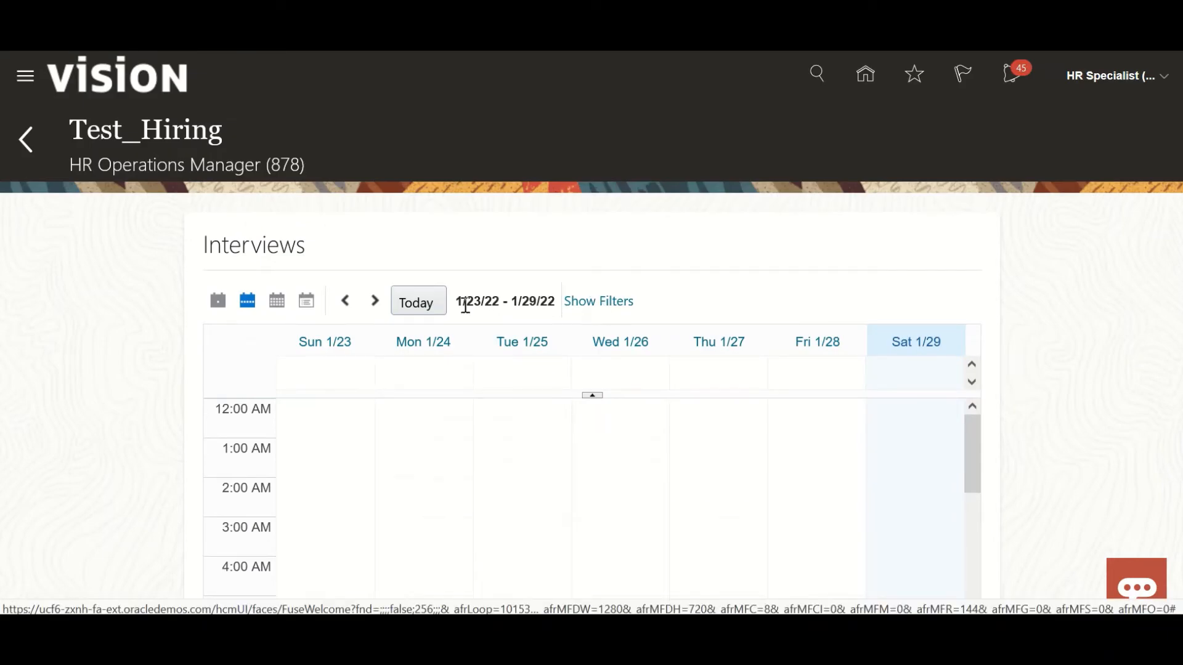
scroll(451, 470, "down", 5)
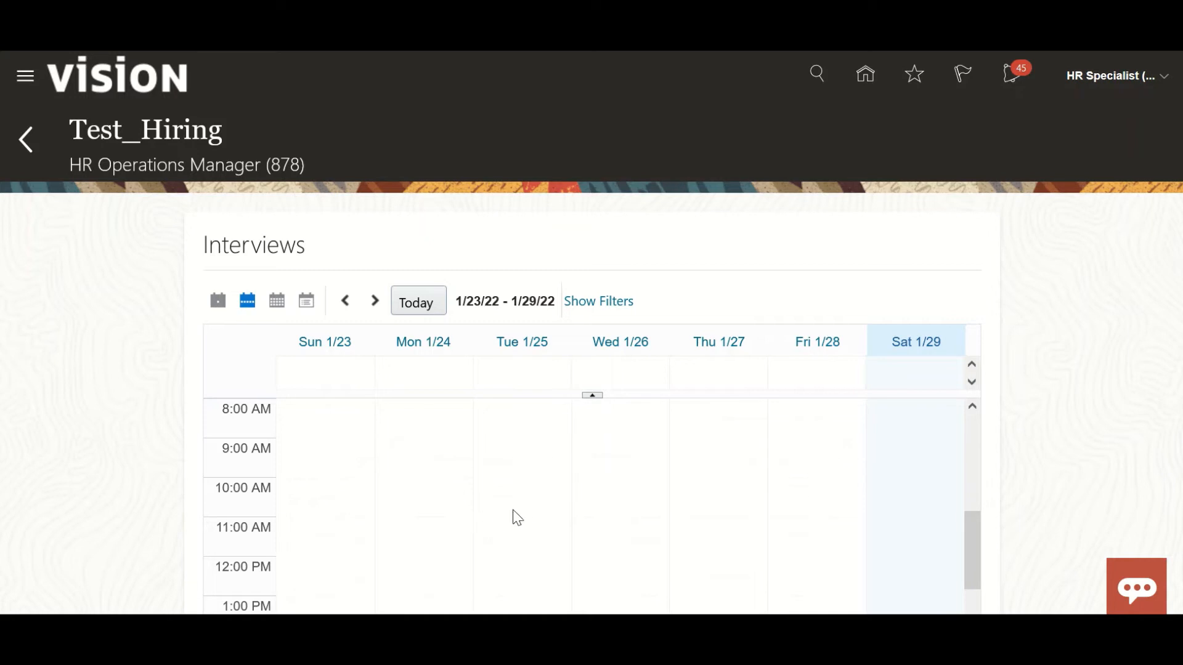
scroll(517, 518, "down", 5)
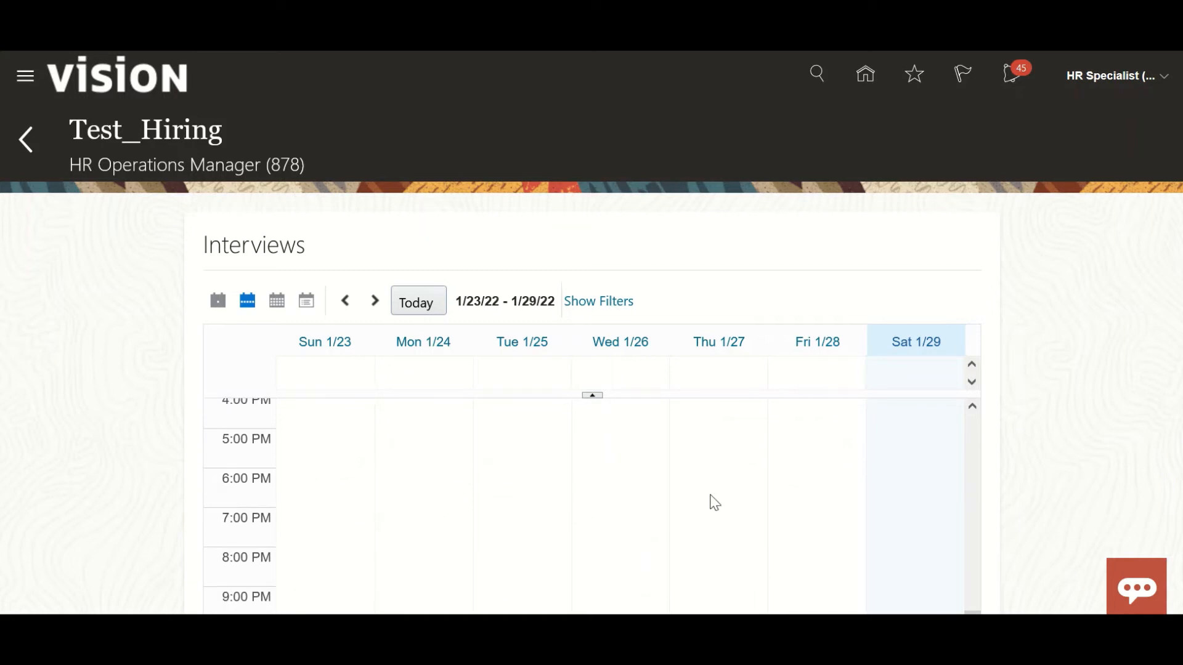
Advance the interview calendar to the week 2/6/22 - 2/12/22 and examine its time slots.
scroll(591, 370, "down", 3)
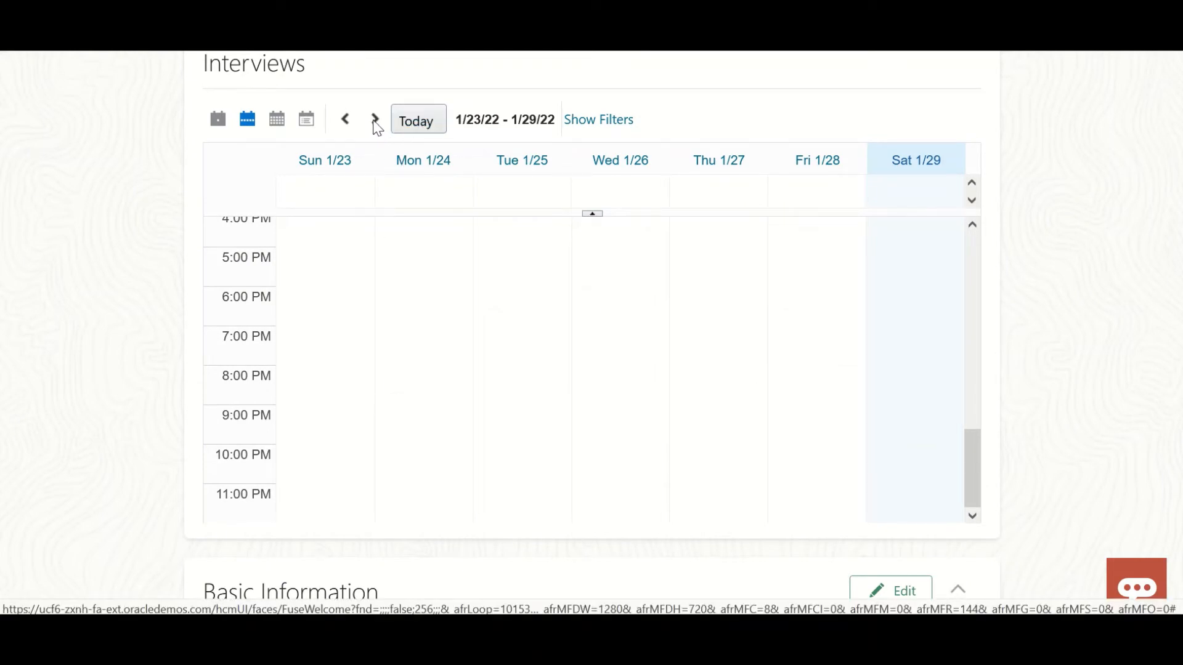
scroll(392, 355, "down", 7)
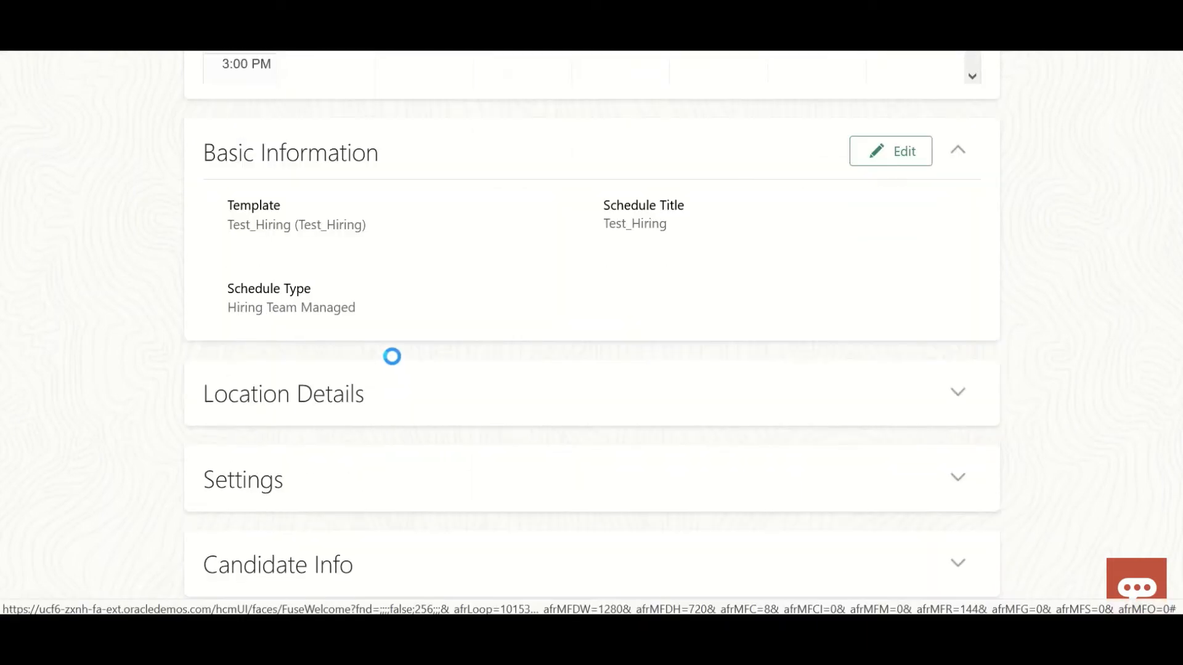
scroll(422, 284, "up", 6)
scroll(419, 284, "down", 5)
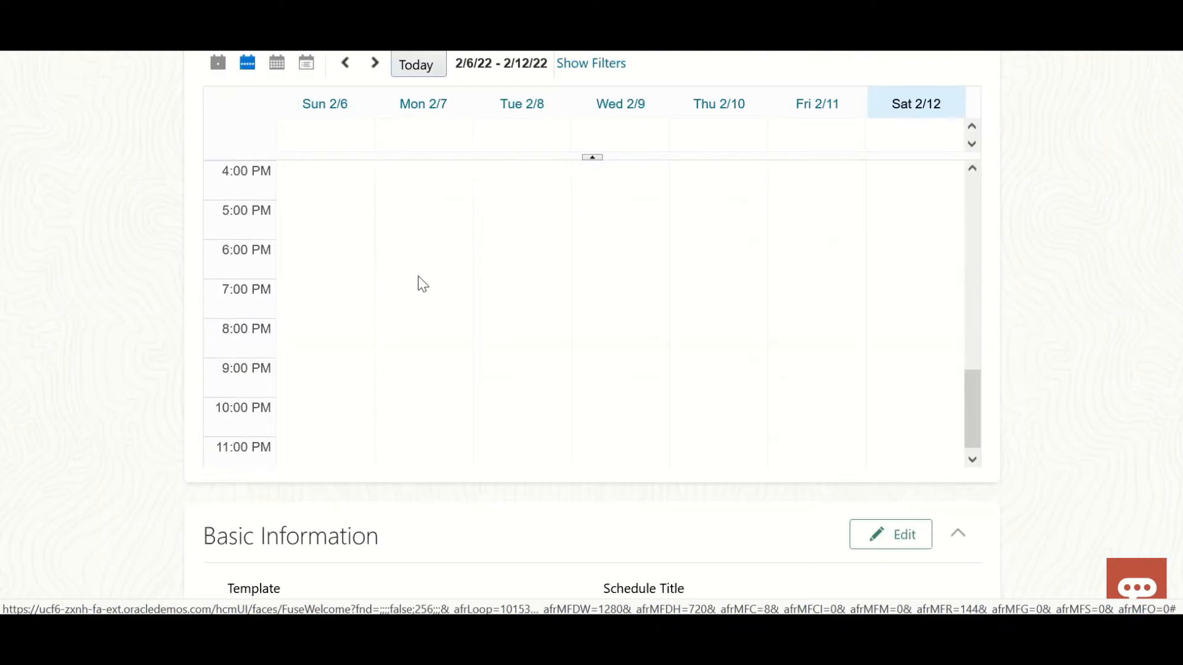
scroll(481, 341, "up", 5)
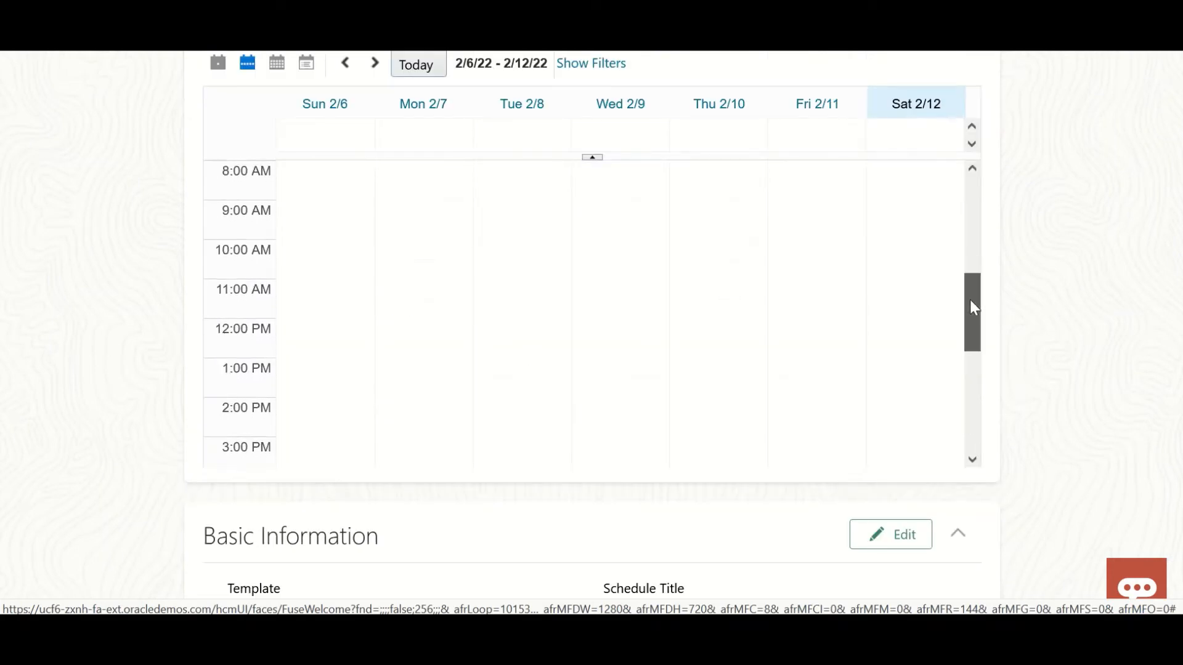
left_click_drag(970, 304, 969, 191)
scroll(336, 468, "up", 4)
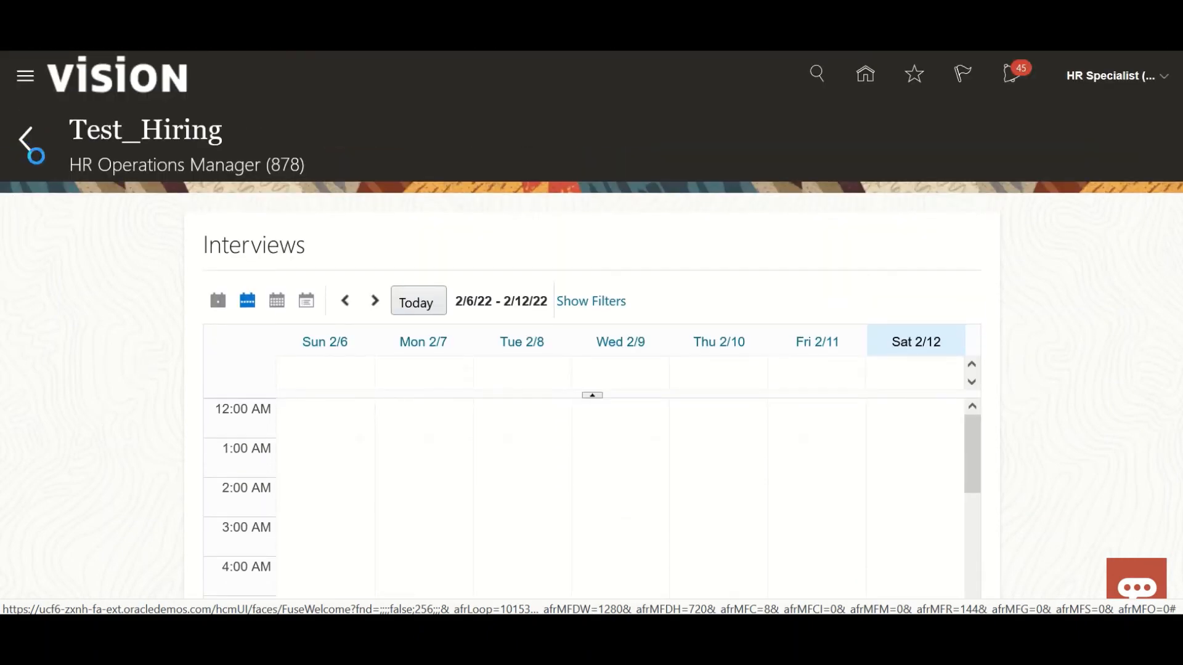
Return to the job requisitions and open the candidate's application under Senior Director - Sales (871).
left_click(35, 148)
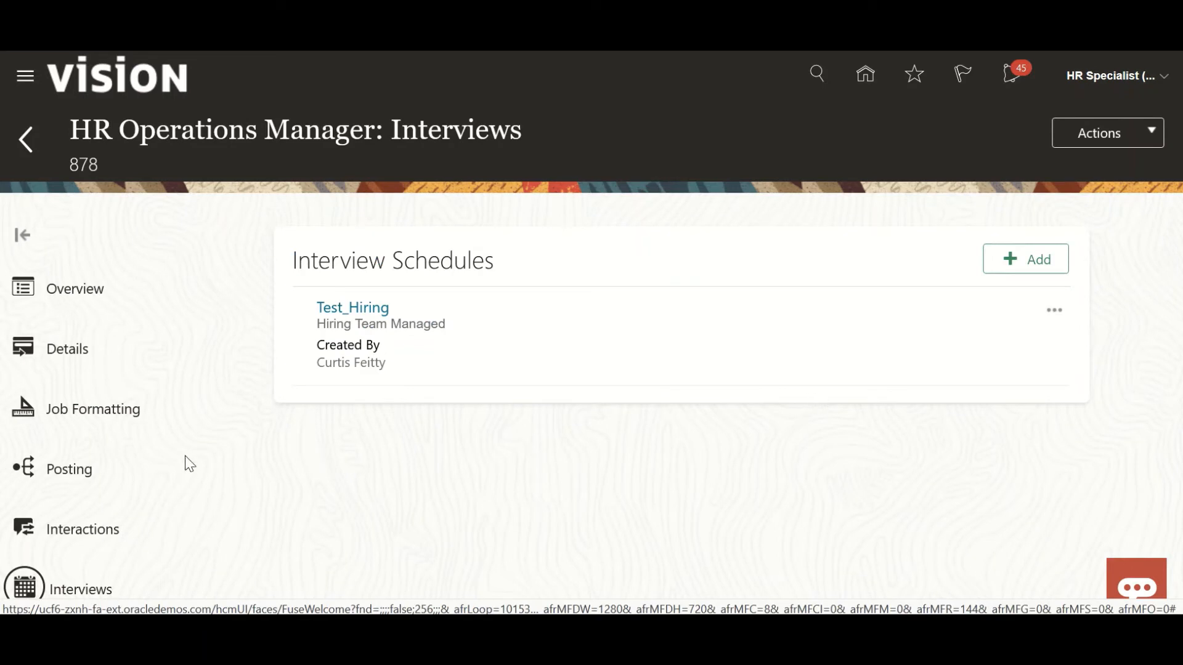
left_click(24, 143)
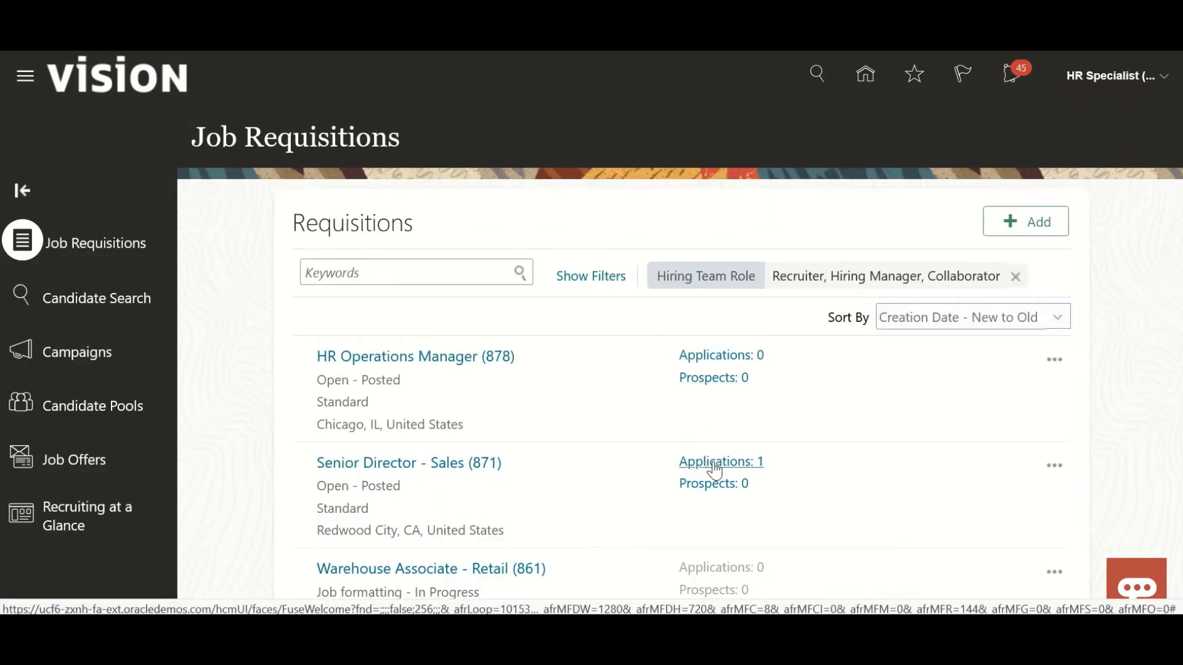
left_click(708, 463)
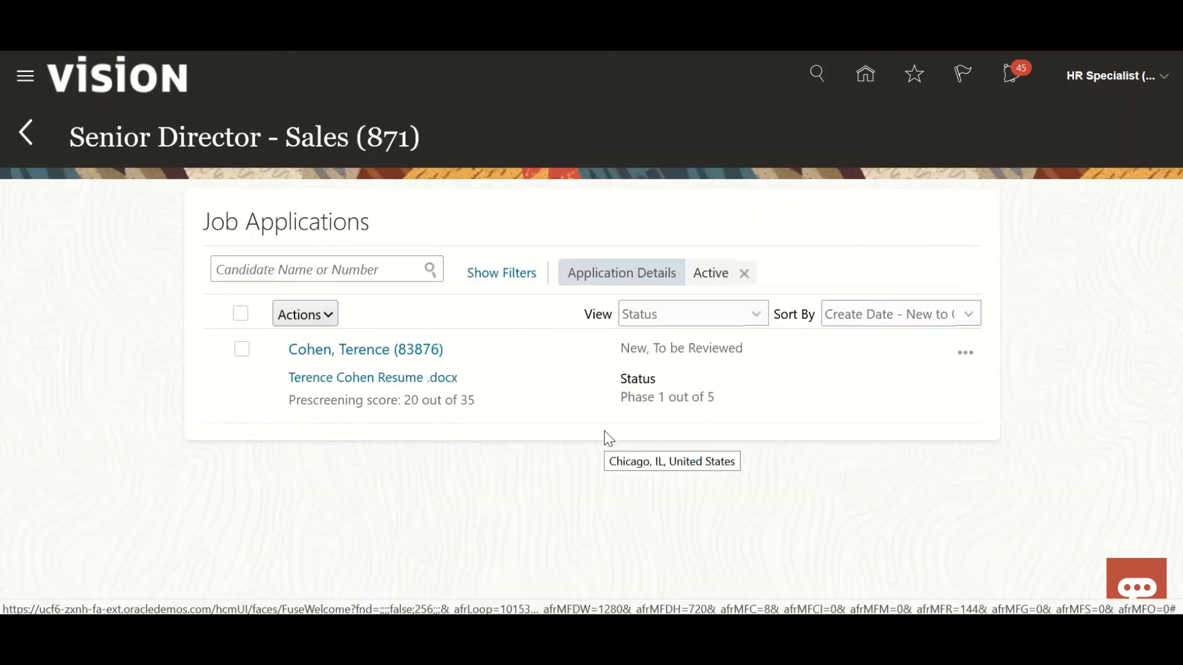
left_click(965, 353)
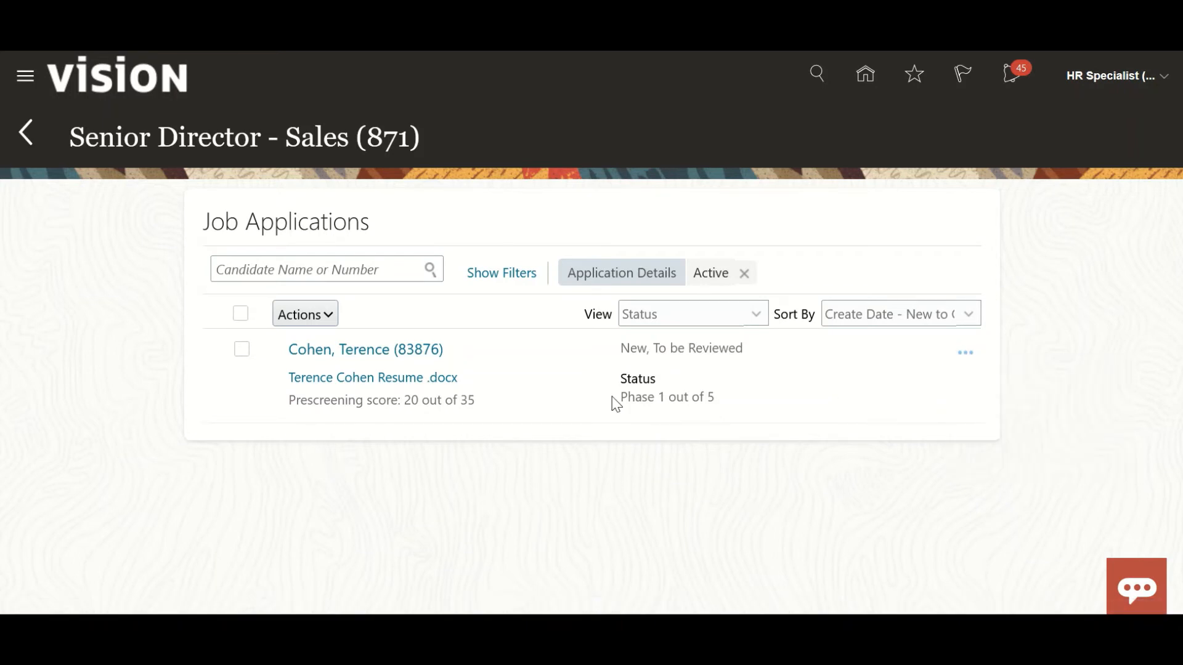
left_click(430, 357)
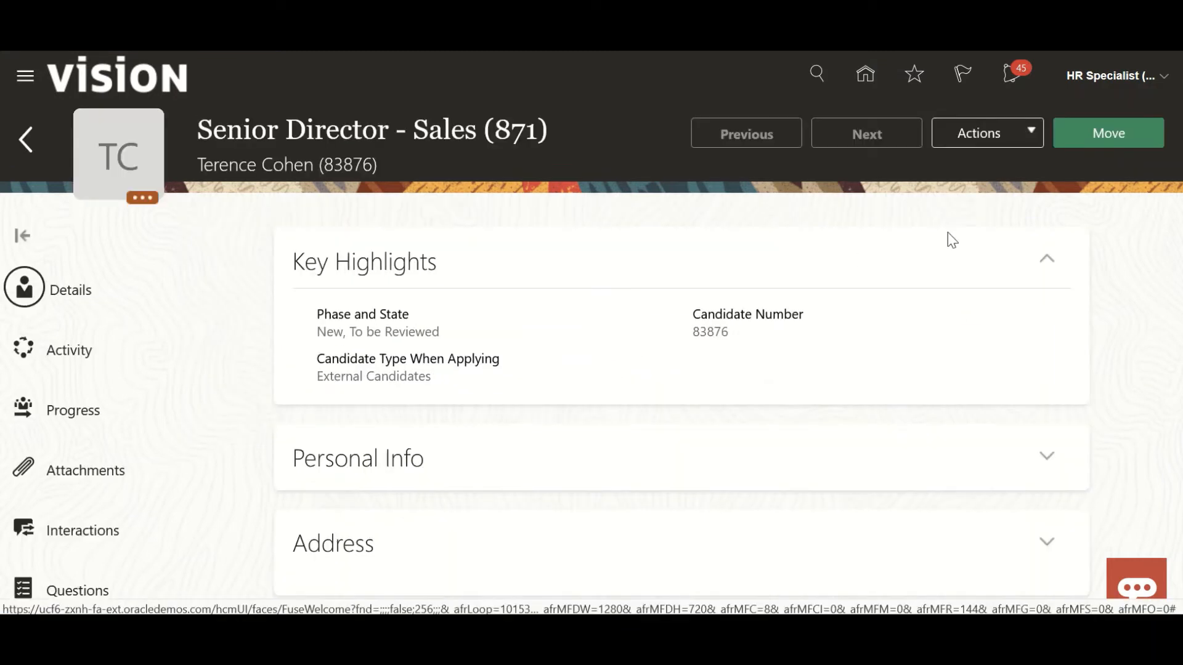
Add the candidate to the HR Operations Manager requisition (878), creating the job application on the candidate's behalf, and save.
left_click(996, 135)
left_click(988, 250)
left_click(556, 387)
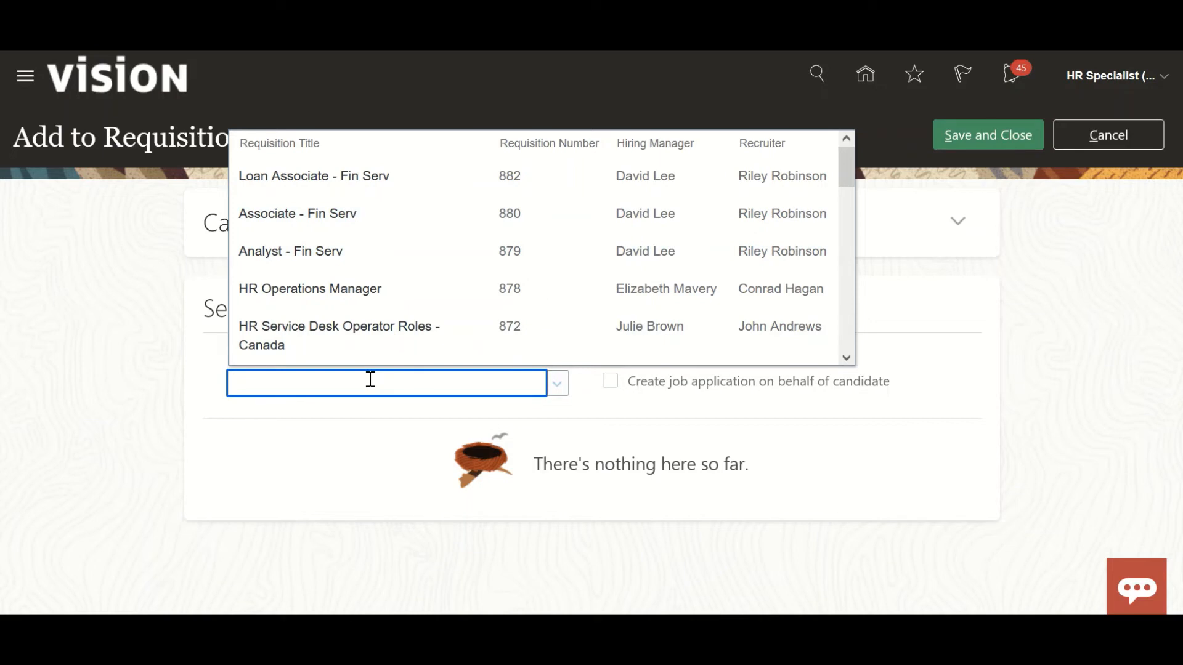
type("878")
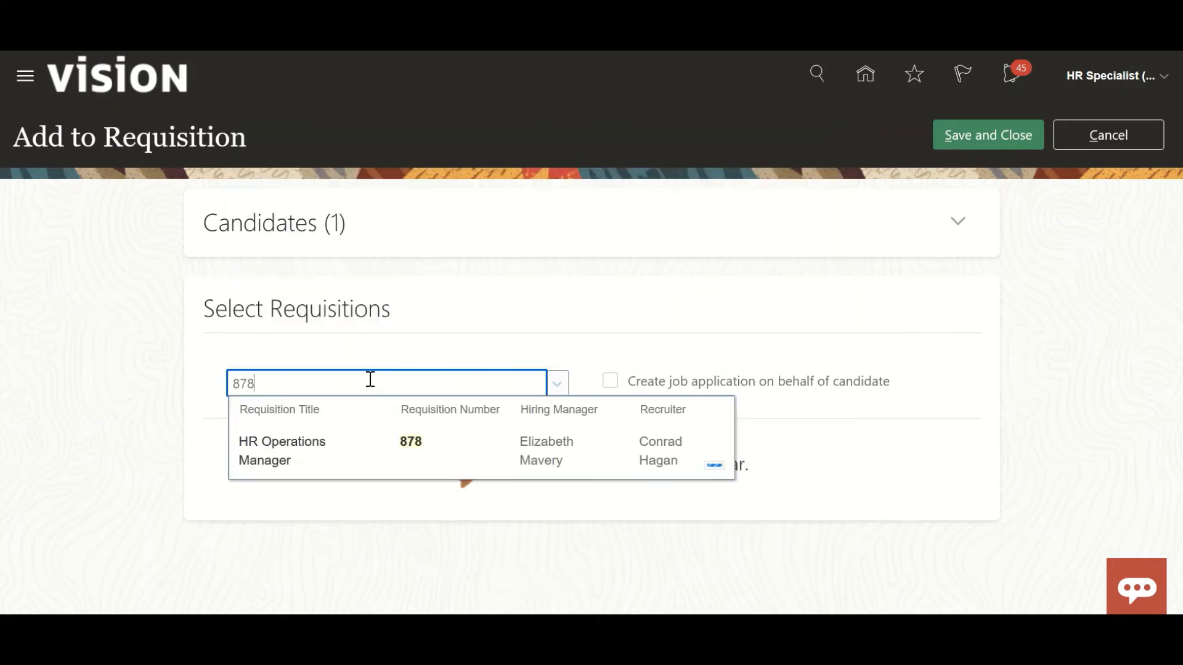
left_click(368, 438)
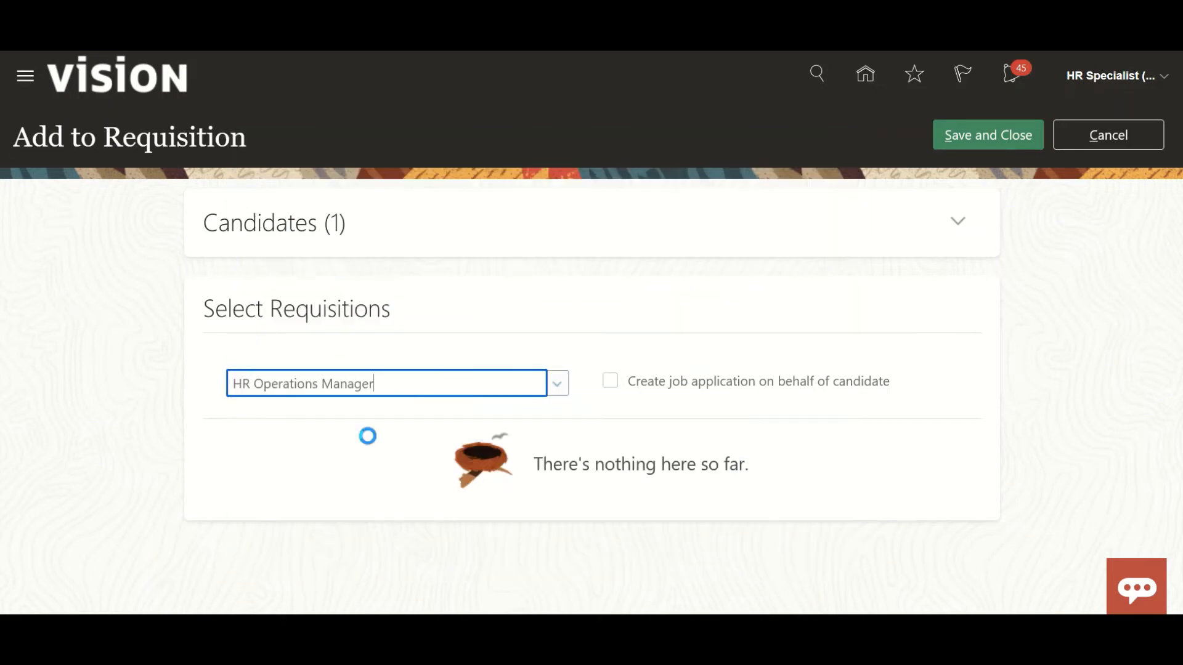
left_click(619, 390)
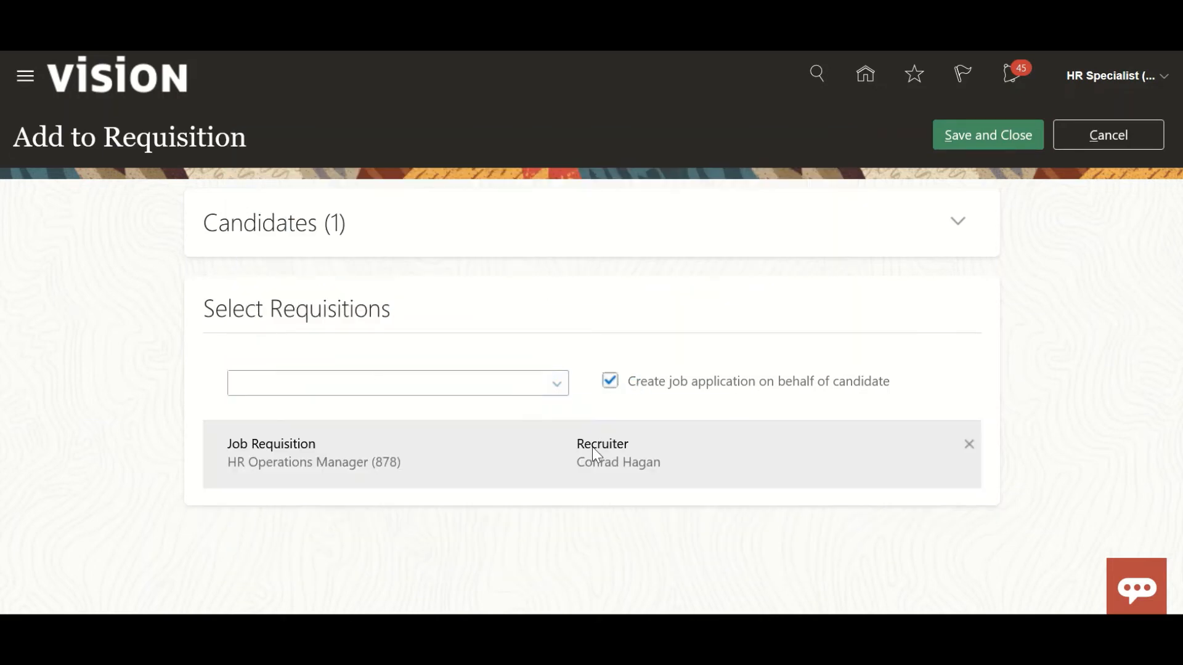
left_click(967, 146)
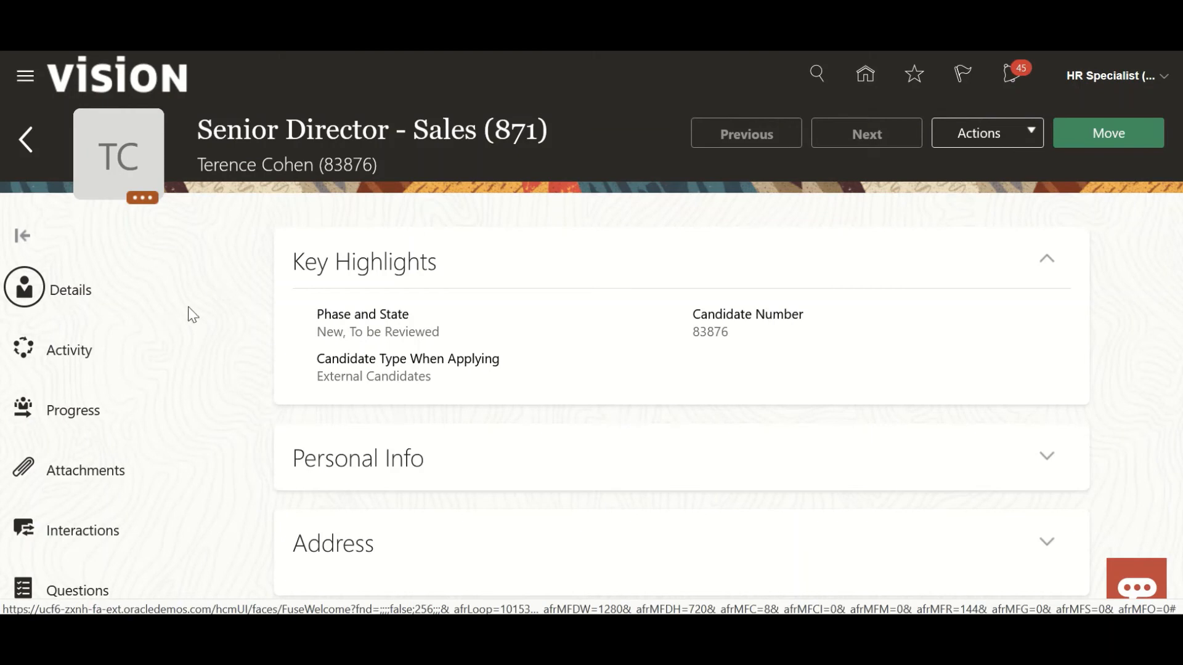
Leave the Senior Director - Sales application and open the job applications of HR Operations Manager (878).
scroll(180, 322, "down", 5)
scroll(180, 321, "up", 5)
left_click(24, 142)
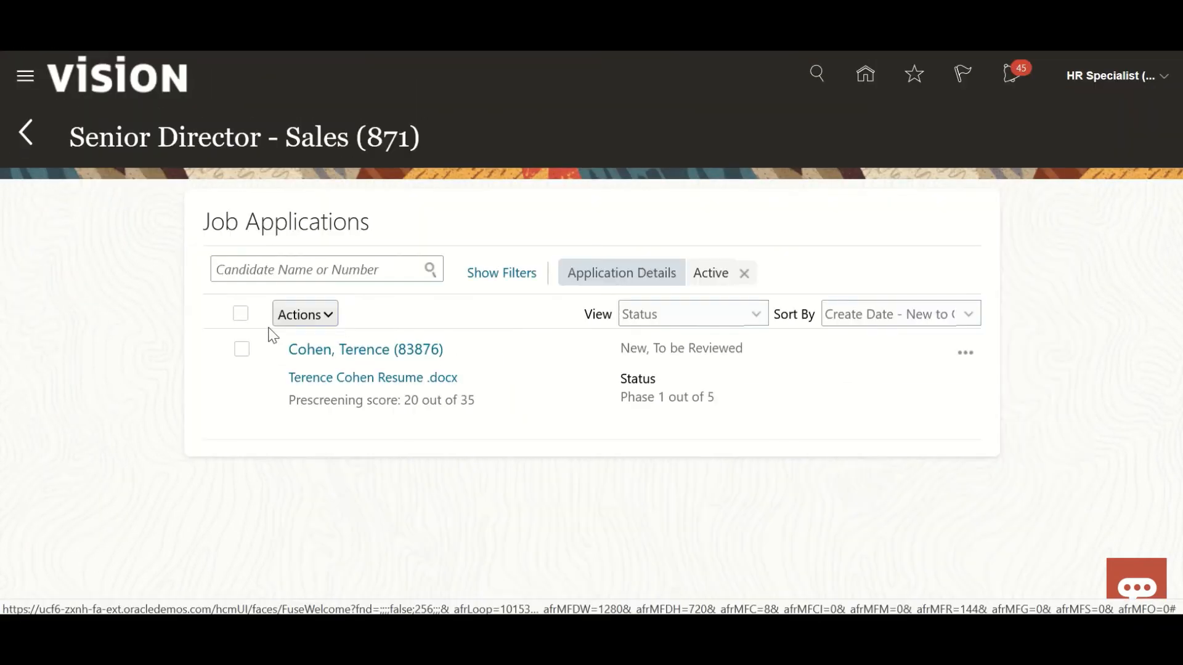
left_click(30, 131)
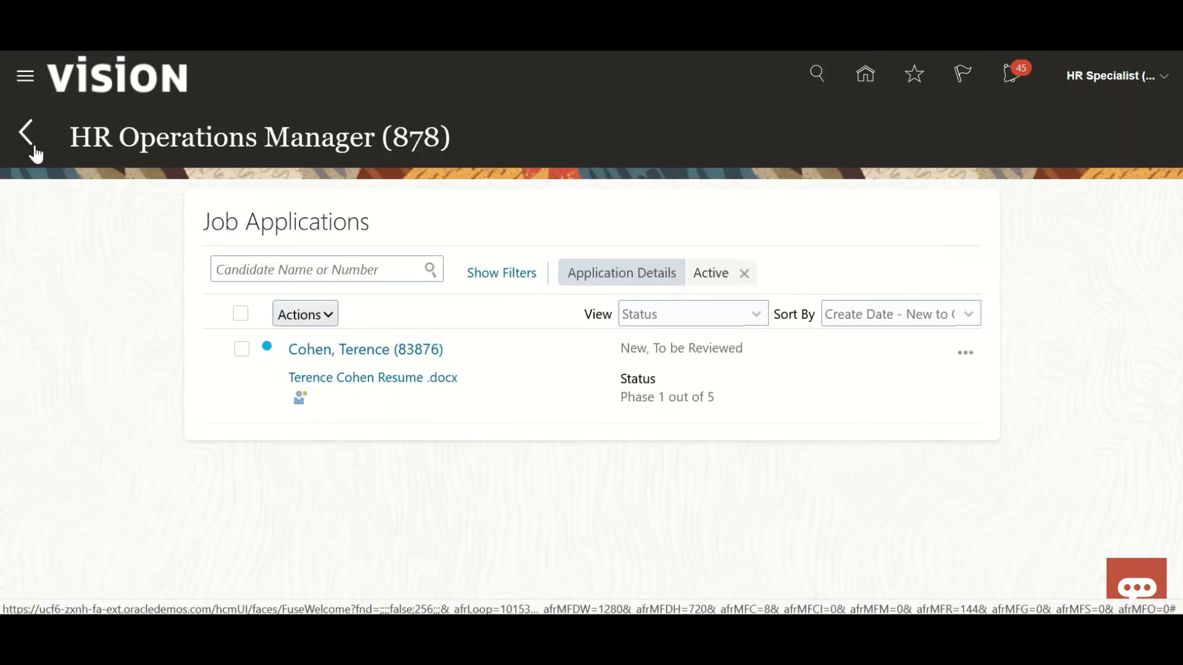
Open the candidate's application for HR Operations Manager (878) and start adding a new interview.
left_click(353, 354)
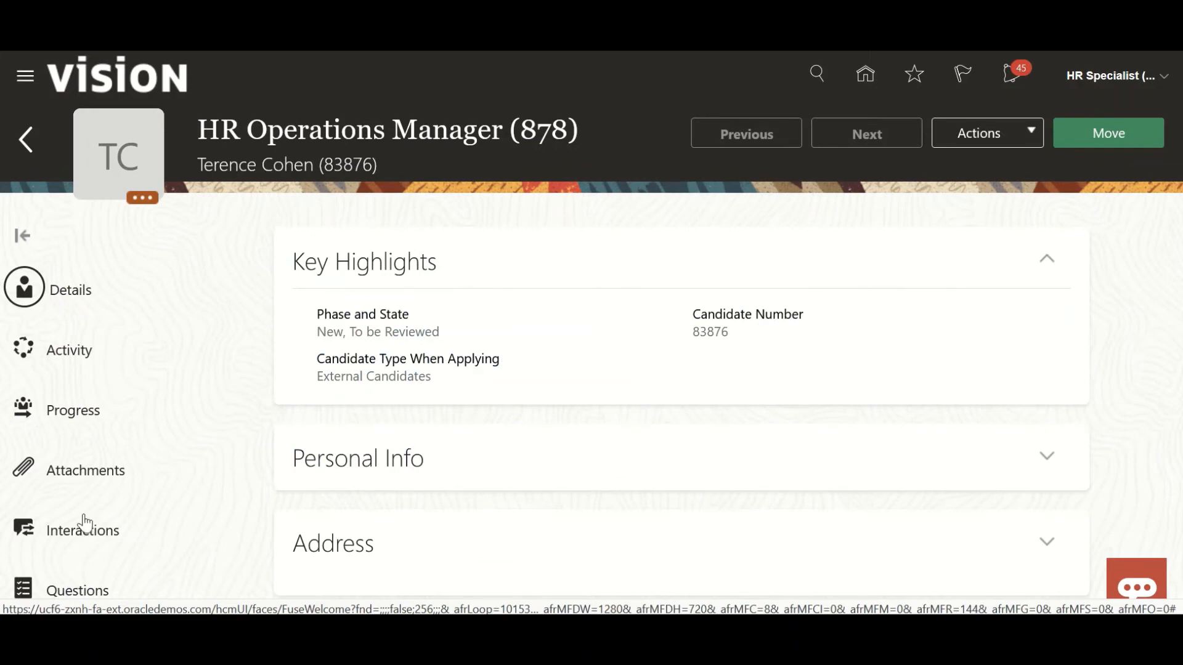
scroll(83, 524, "down", 5)
left_click(85, 216)
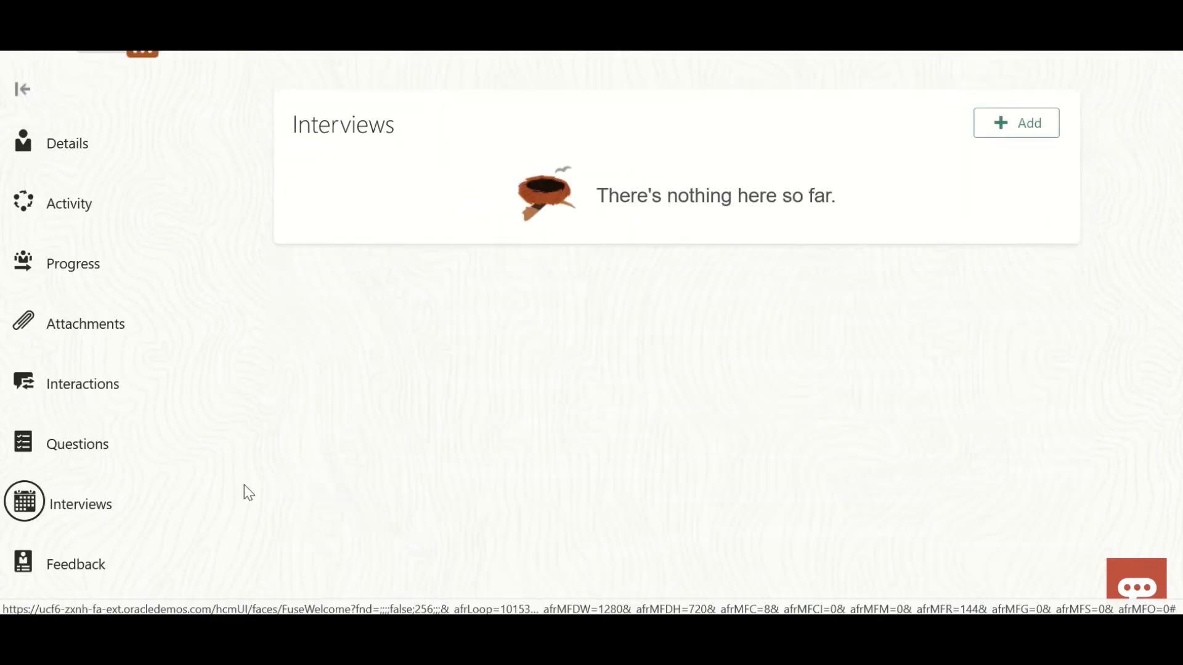
scroll(245, 488, "up", 3)
left_click(1039, 271)
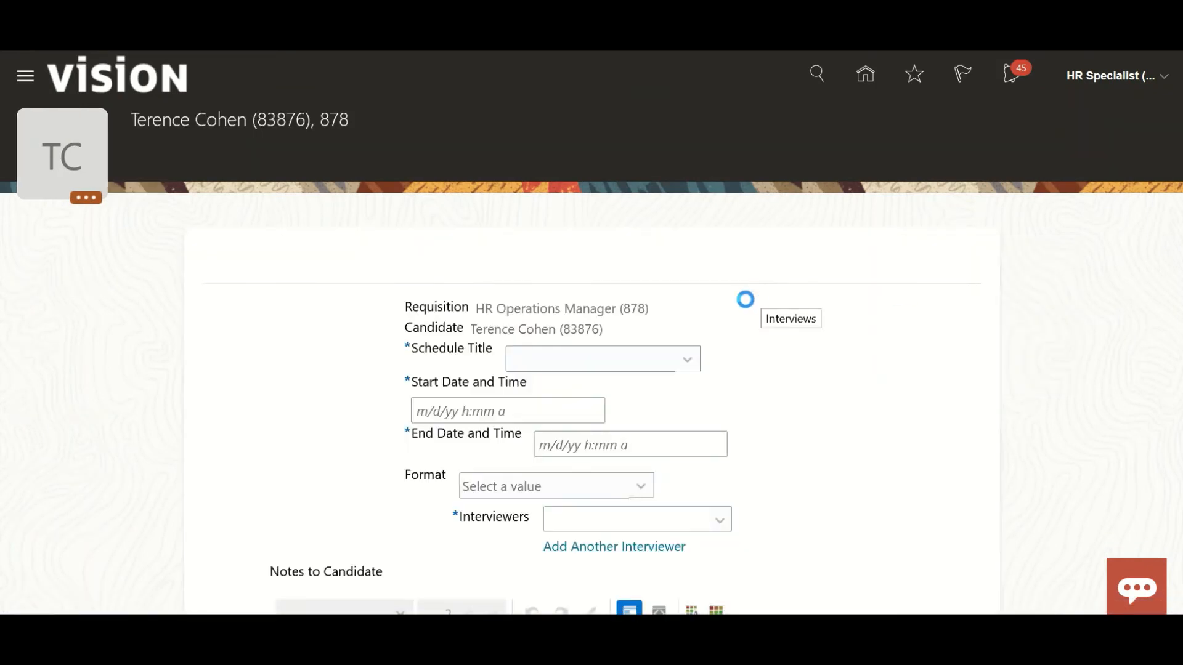
Set the new interview's schedule title to Test_Hiring.
scroll(744, 305, "down", 3)
scroll(289, 390, "down", 6)
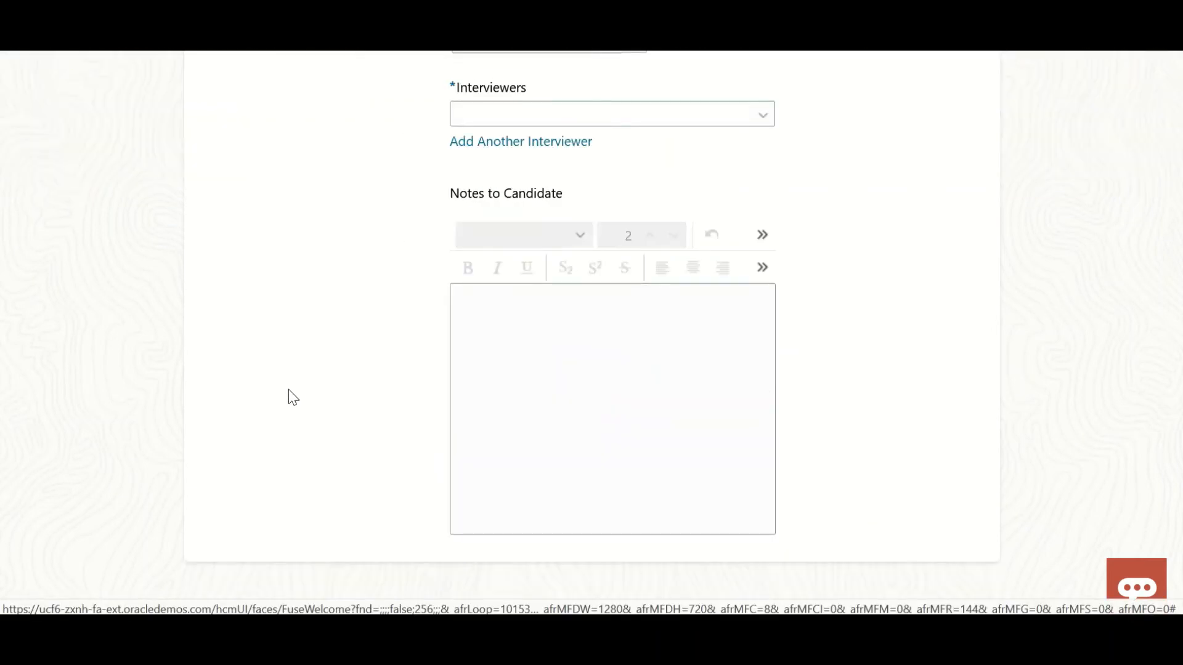
scroll(289, 389, "up", 7)
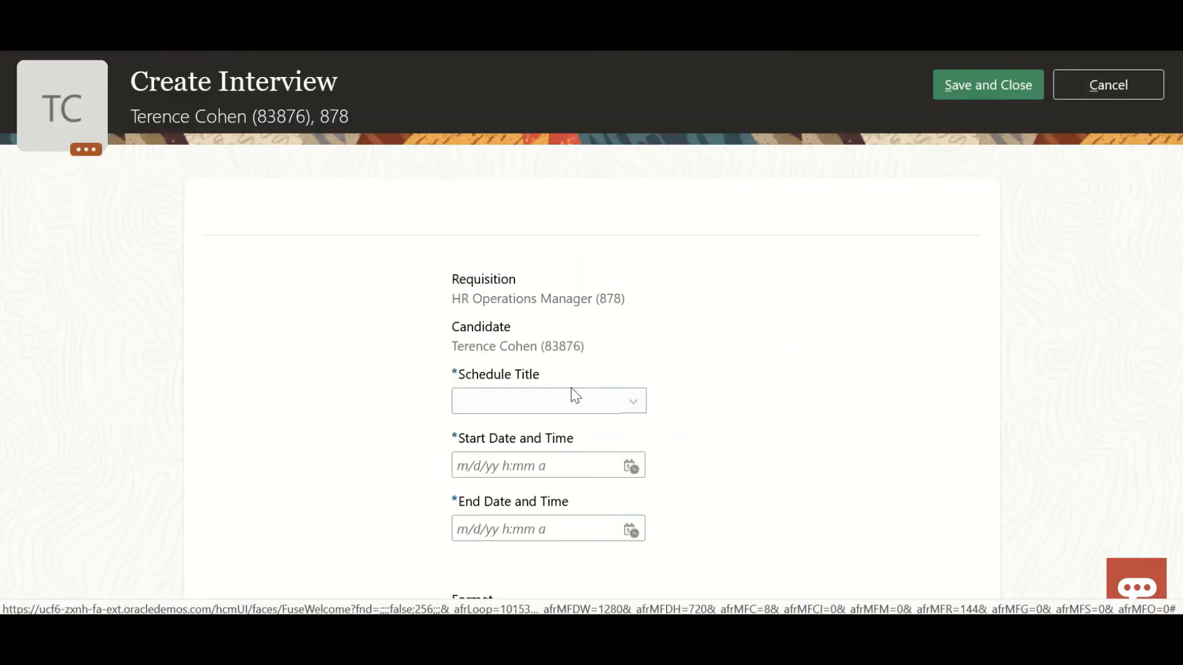
left_click(632, 404)
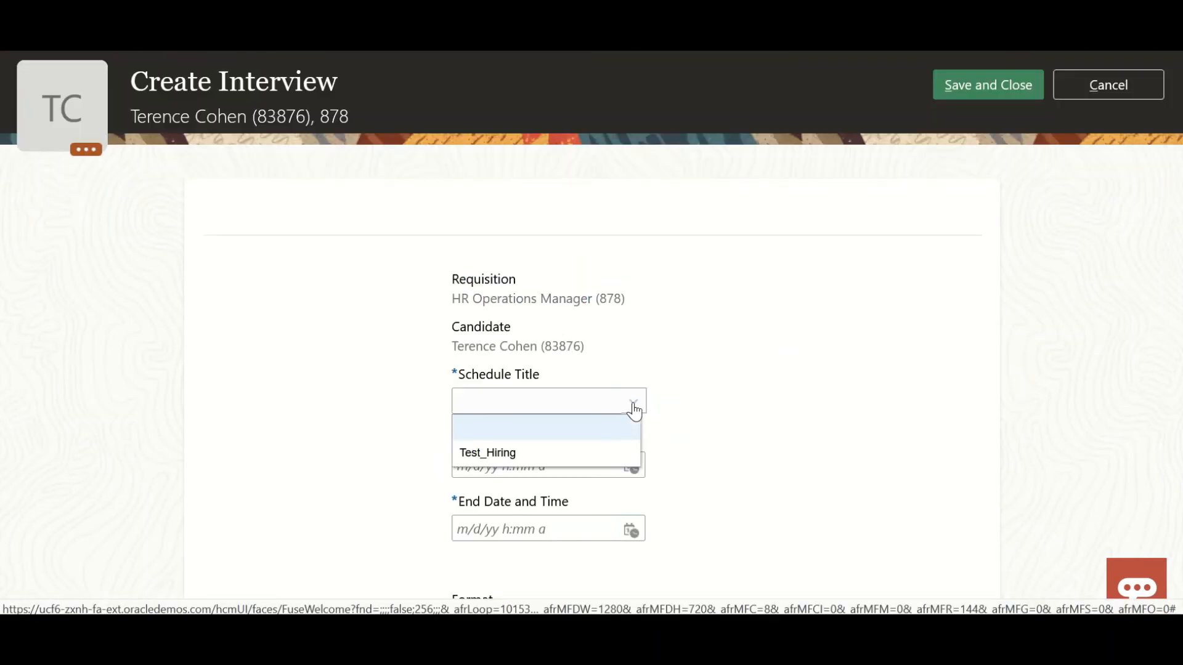
left_click(585, 457)
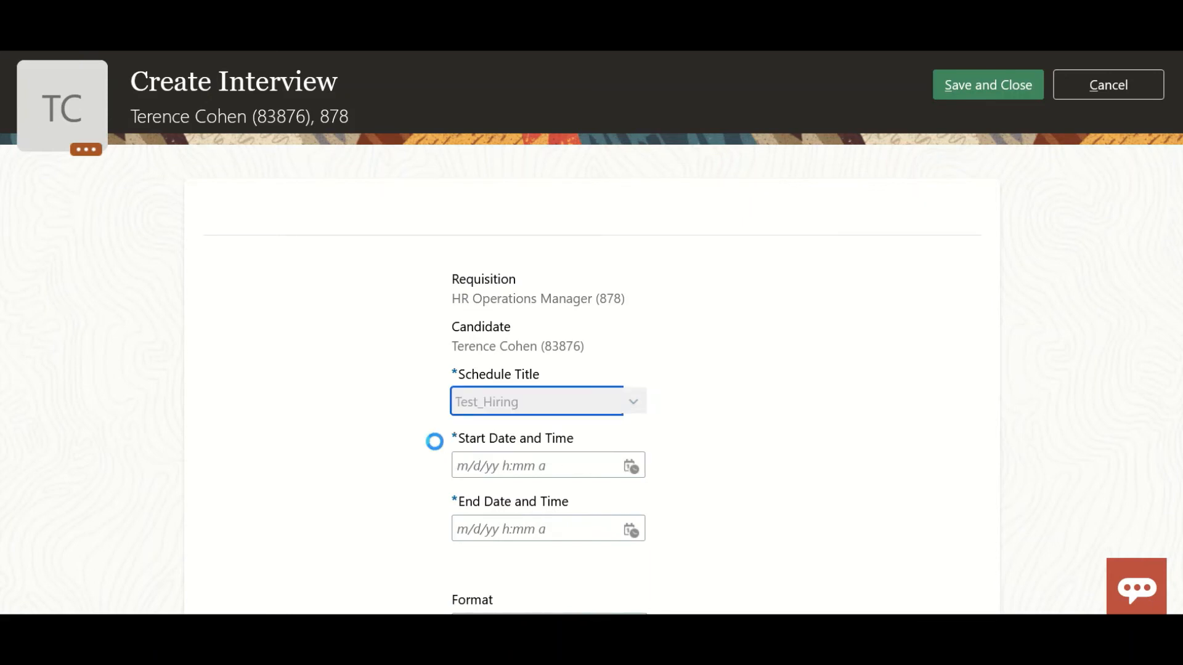
Set the interview's start date and time to 1/31/22 10:00 AM.
left_click(630, 466)
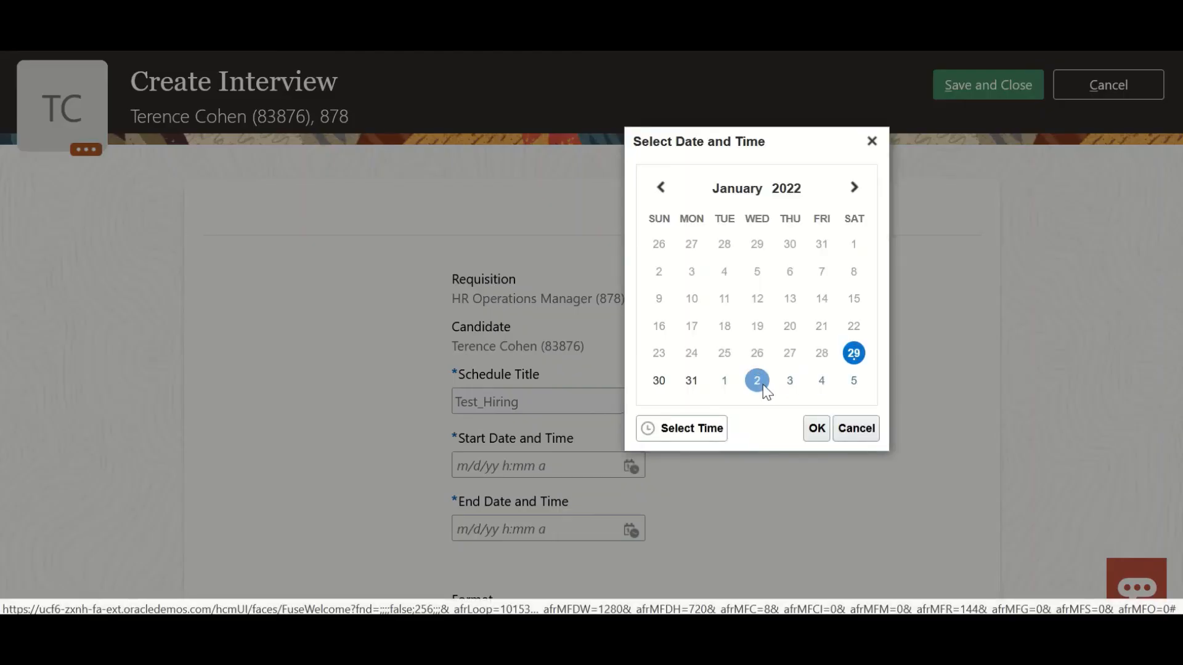
left_click(691, 391)
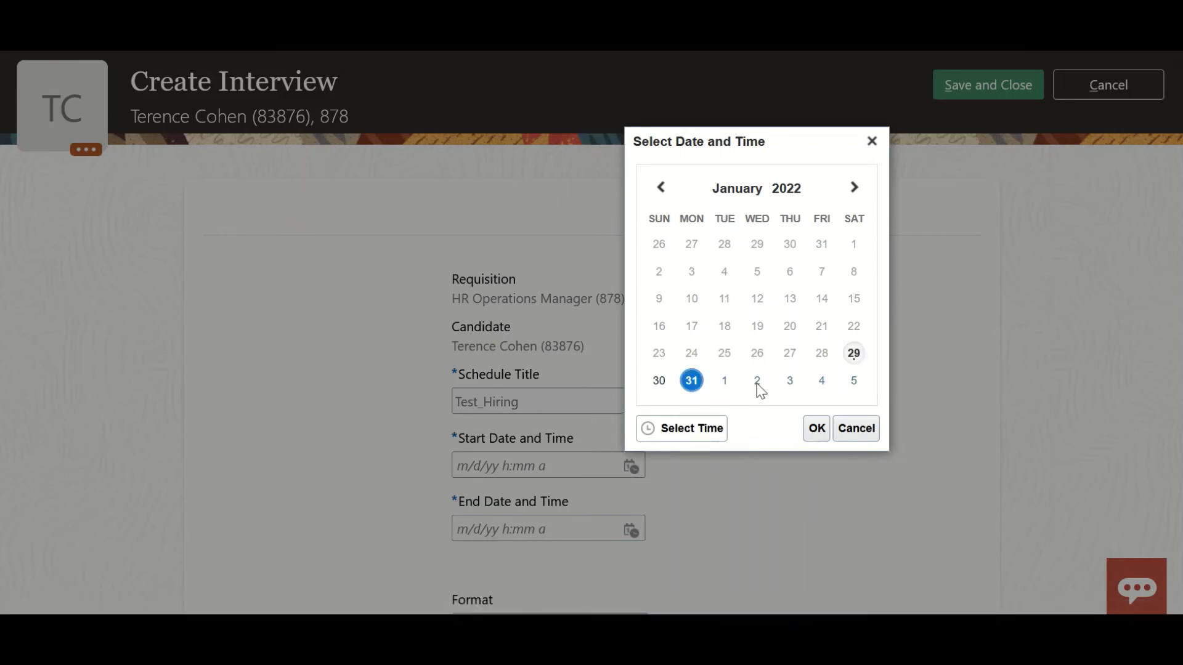
left_click(710, 435)
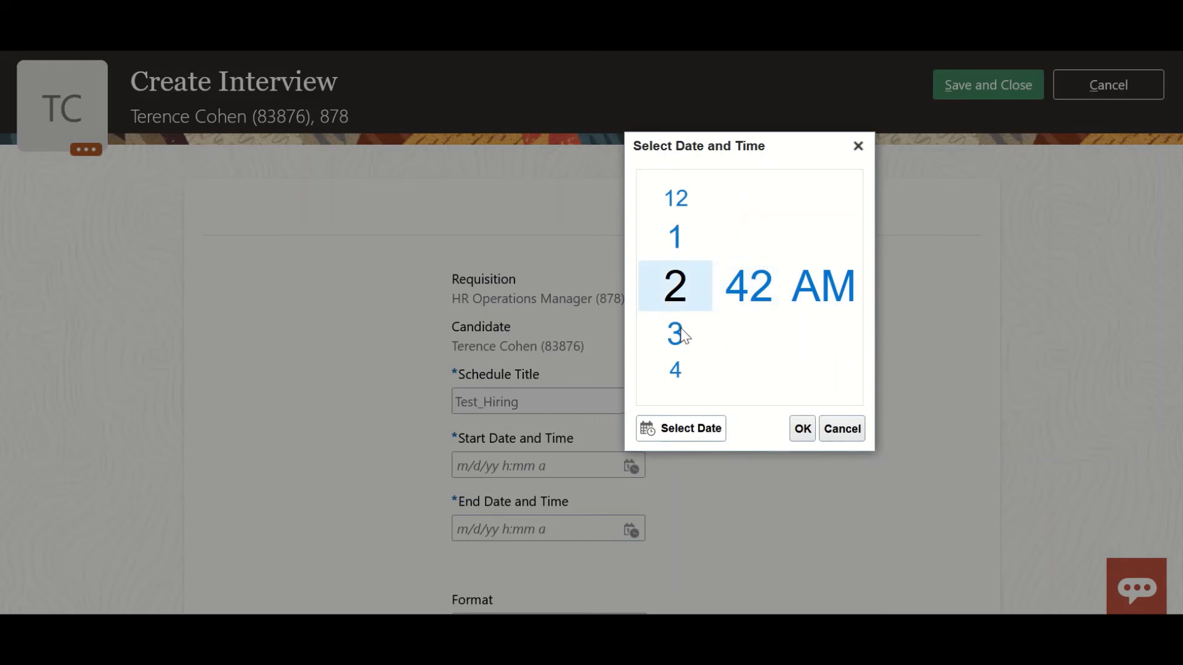
scroll(683, 327, "down", 4)
scroll(682, 321, "down", 8)
scroll(683, 322, "up", 2)
scroll(682, 326, "up", 1)
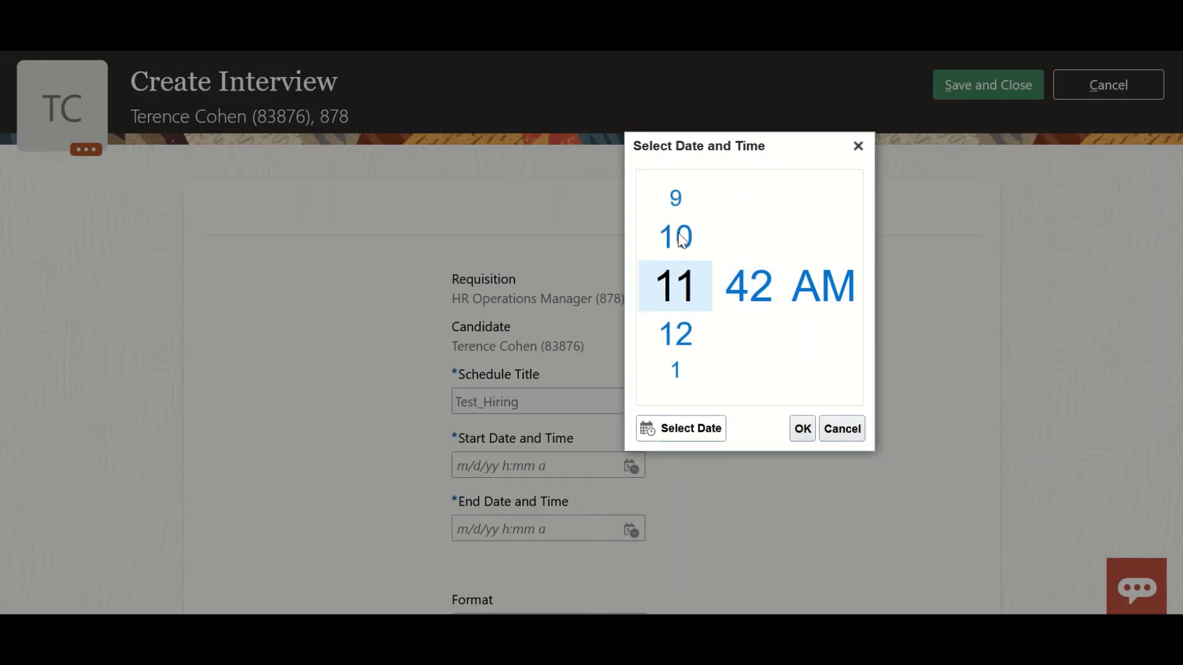
scroll(683, 324, "up", 1)
scroll(757, 285, "down", 4)
scroll(756, 288, "up", 10)
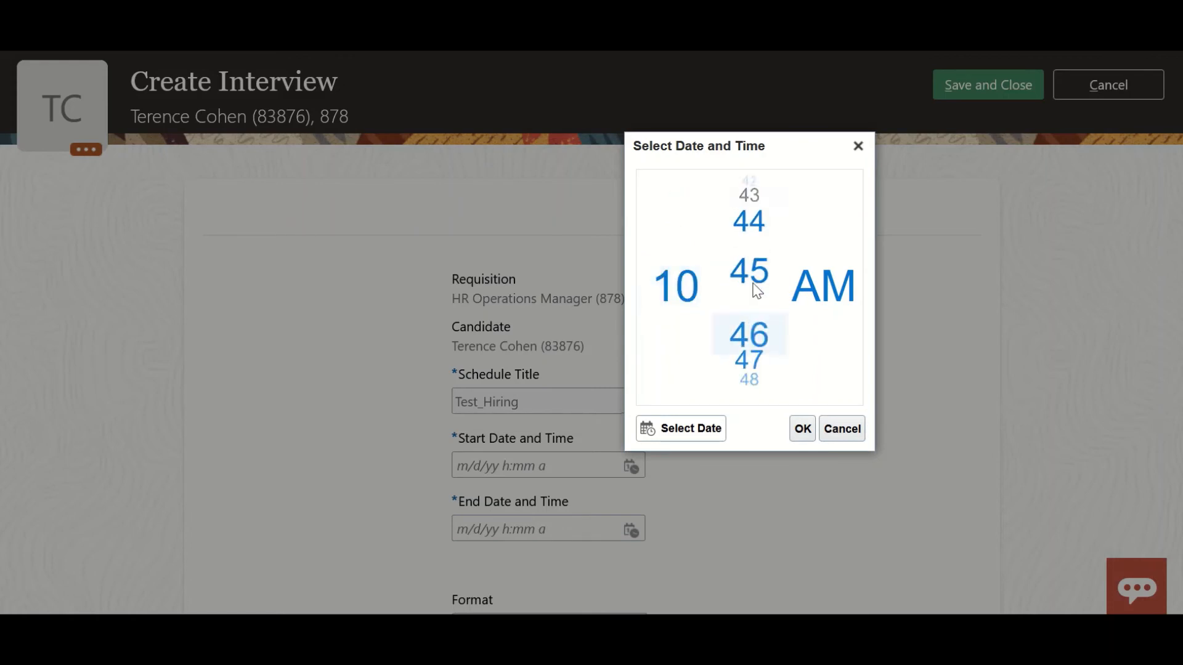
scroll(756, 289, "up", 20)
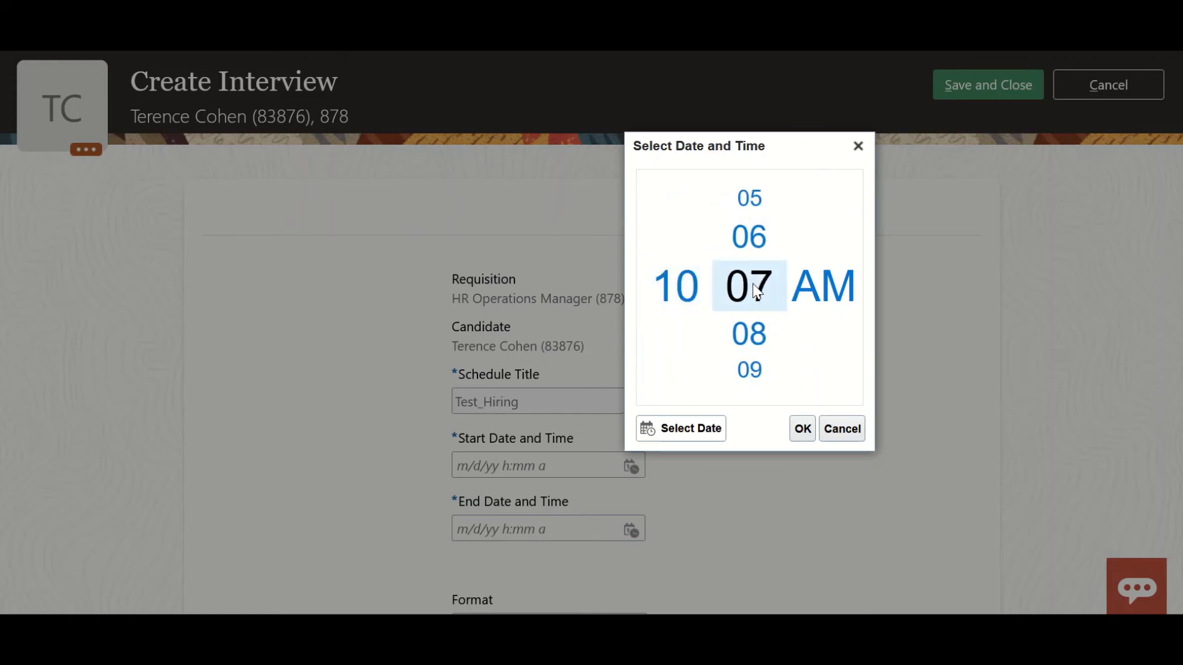
scroll(757, 289, "up", 6)
scroll(756, 289, "up", 2)
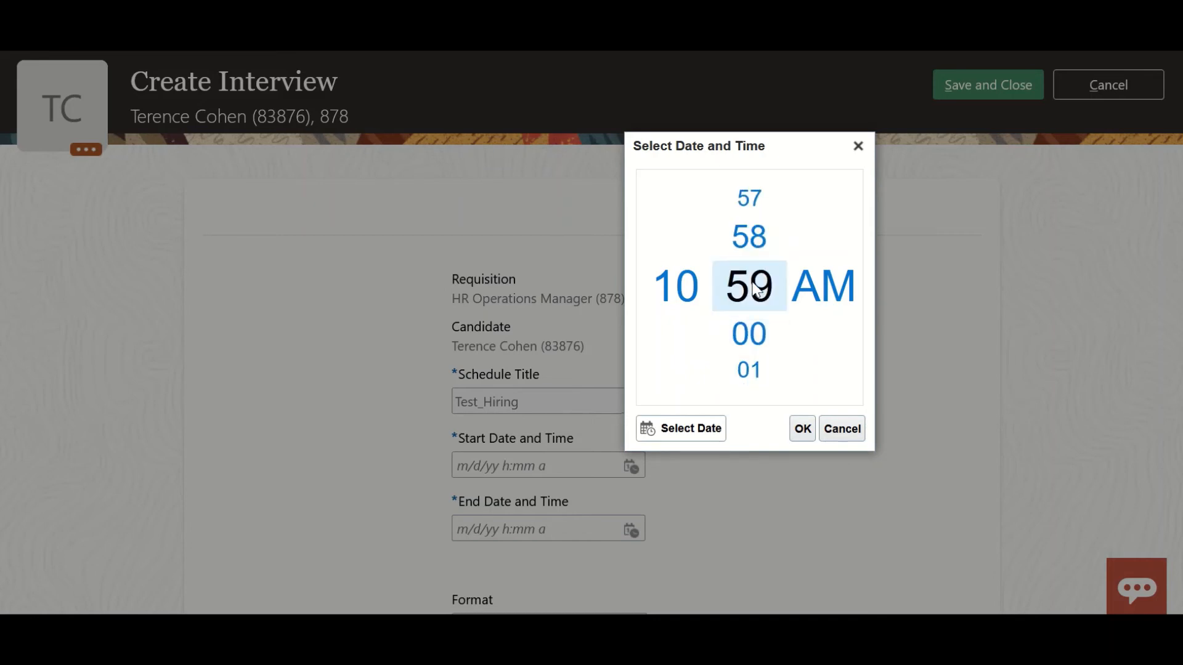
scroll(757, 290, "down", 1)
left_click(802, 429)
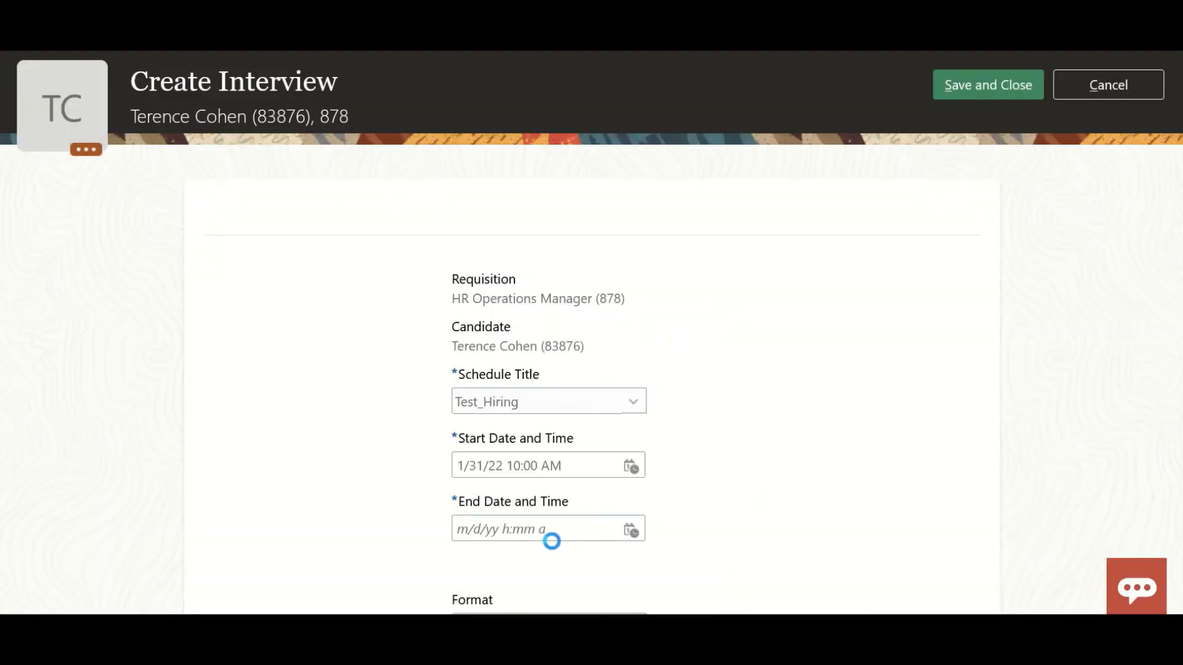
Set the interview's end date and time to 1/31/22 11:00 AM.
left_click(634, 525)
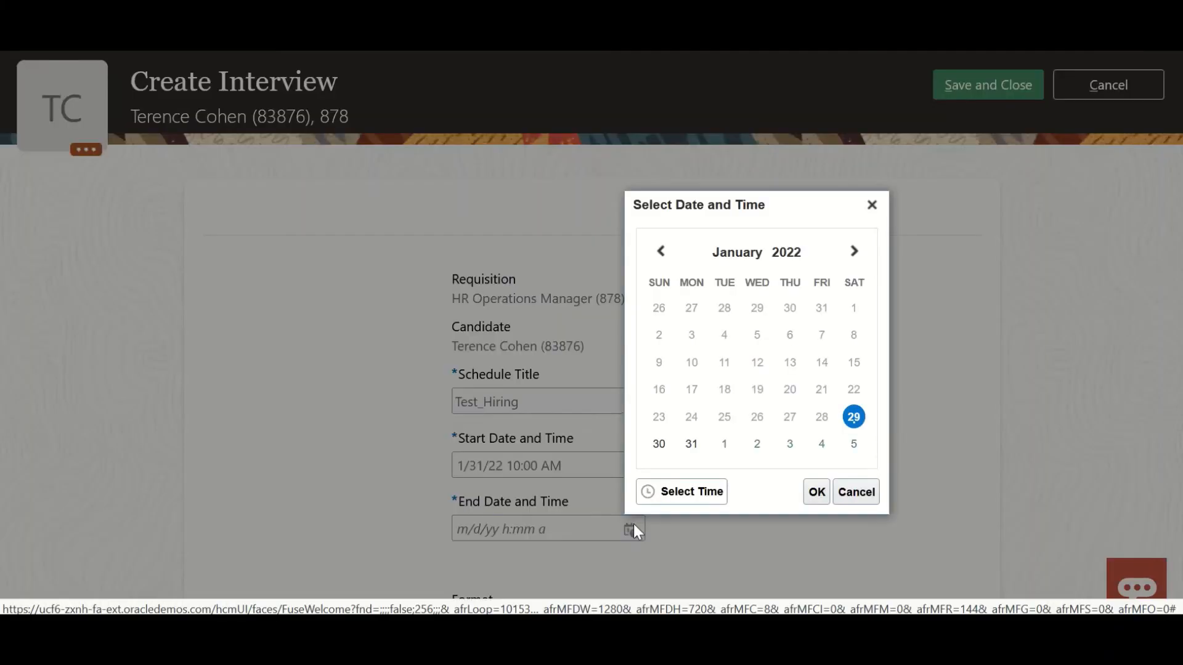
left_click(690, 446)
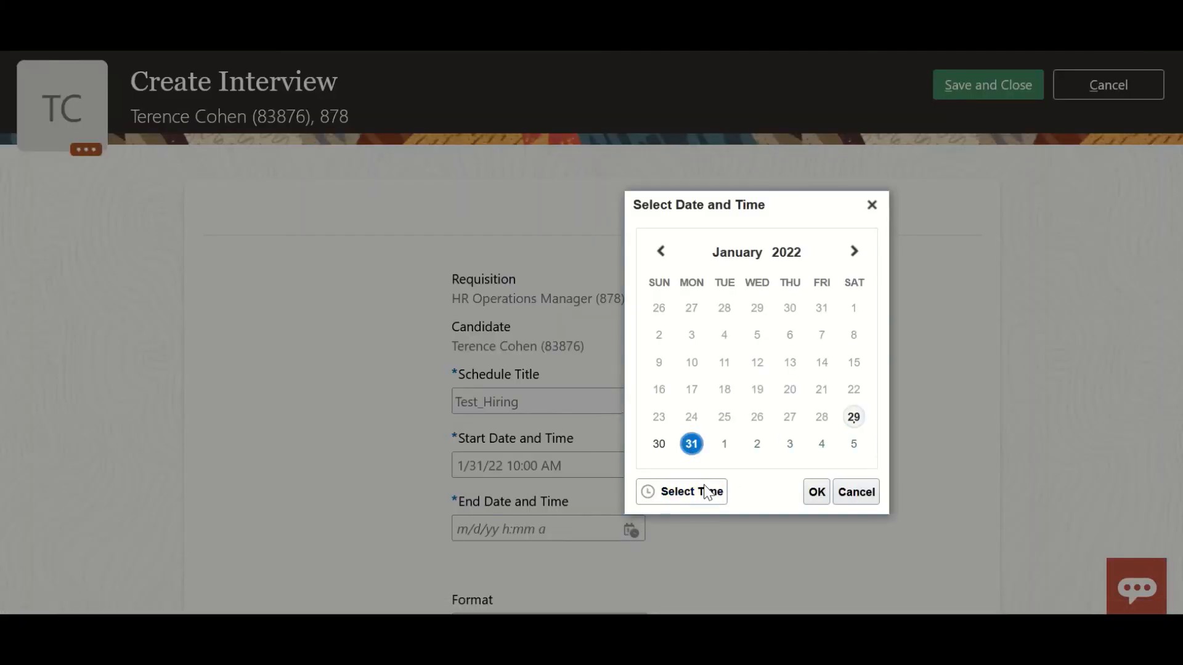
left_click(708, 493)
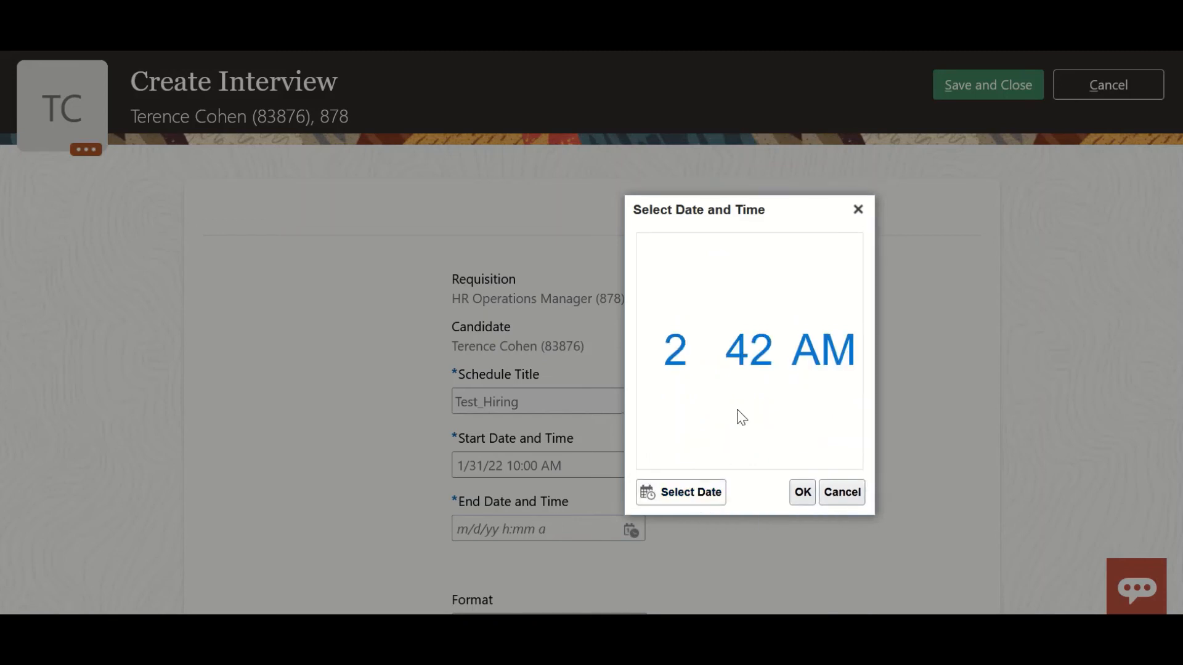
mouse_move(688, 346)
scroll(688, 348, "down", 20)
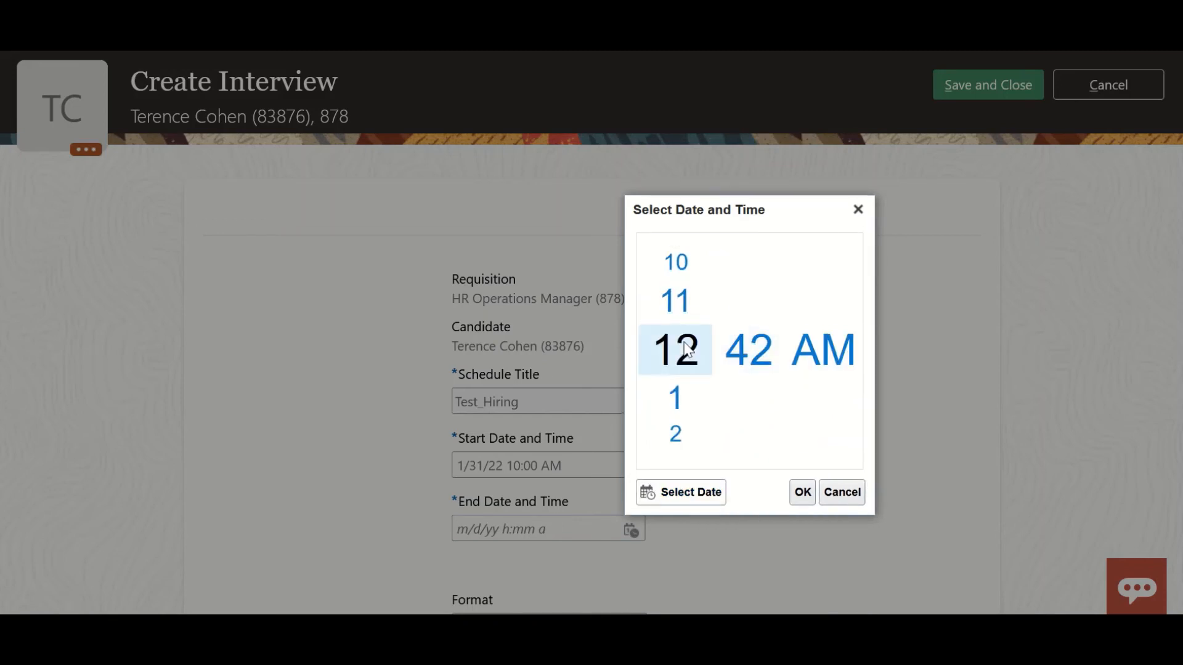
scroll(688, 348, "up", 4)
scroll(689, 348, "down", 6)
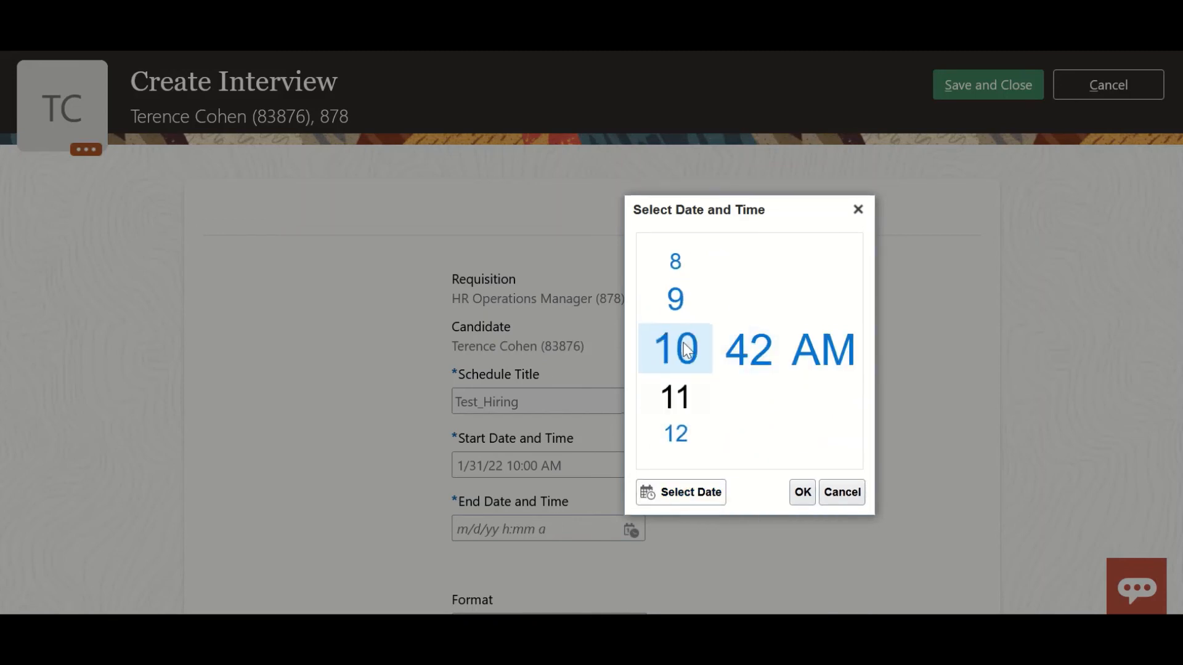
scroll(688, 350, "up", 1)
scroll(739, 360, "down", 9)
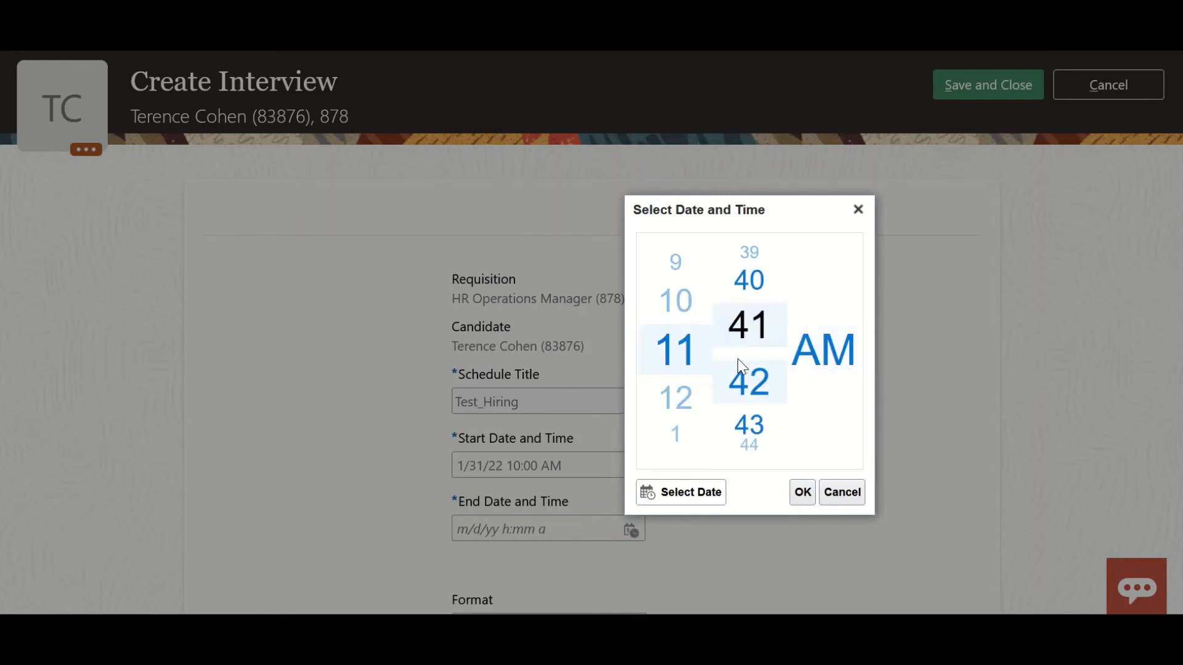
scroll(741, 365, "down", 11)
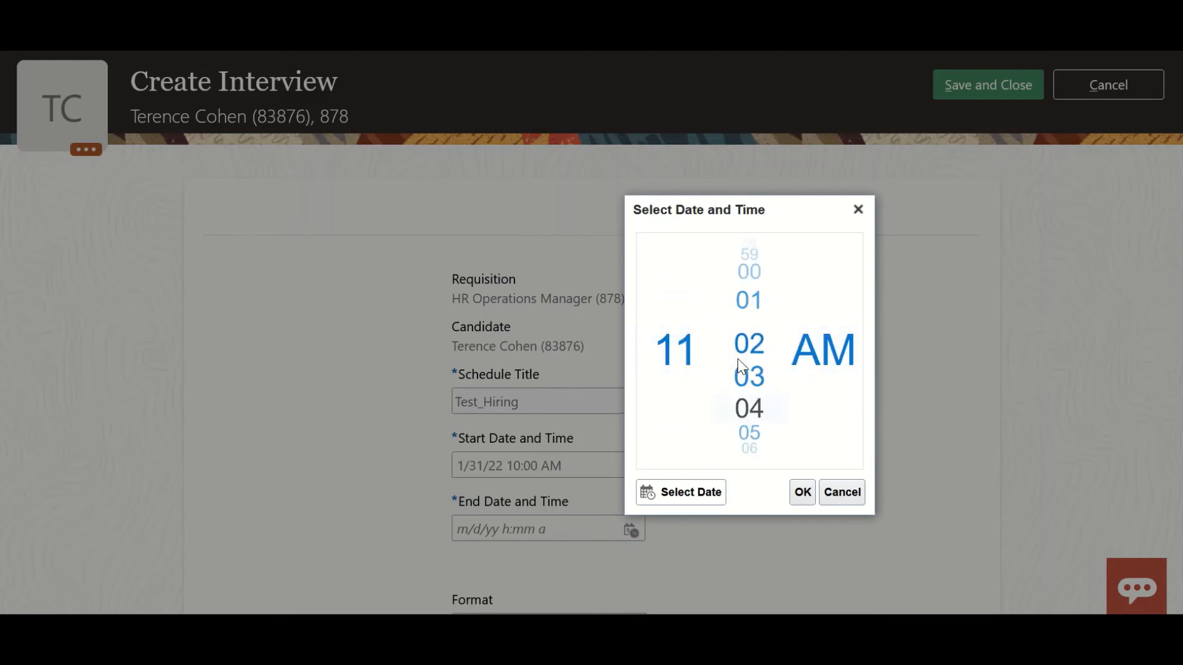
scroll(741, 366, "up", 1)
scroll(741, 365, "up", 2)
scroll(742, 365, "down", 1)
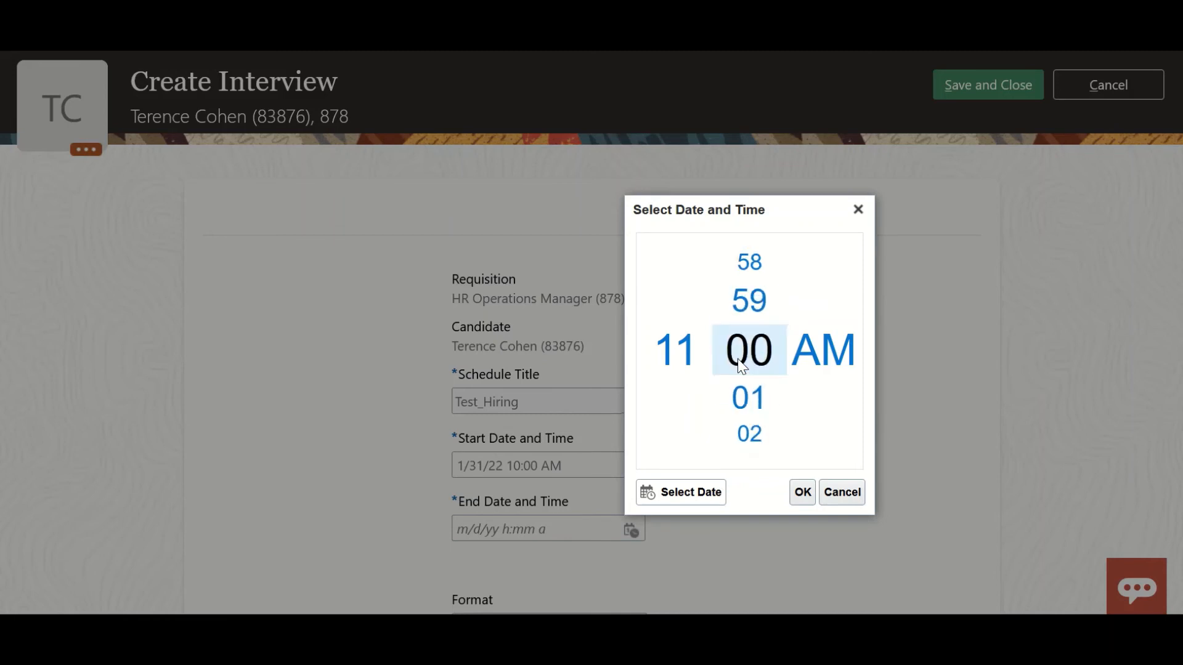
left_click(796, 485)
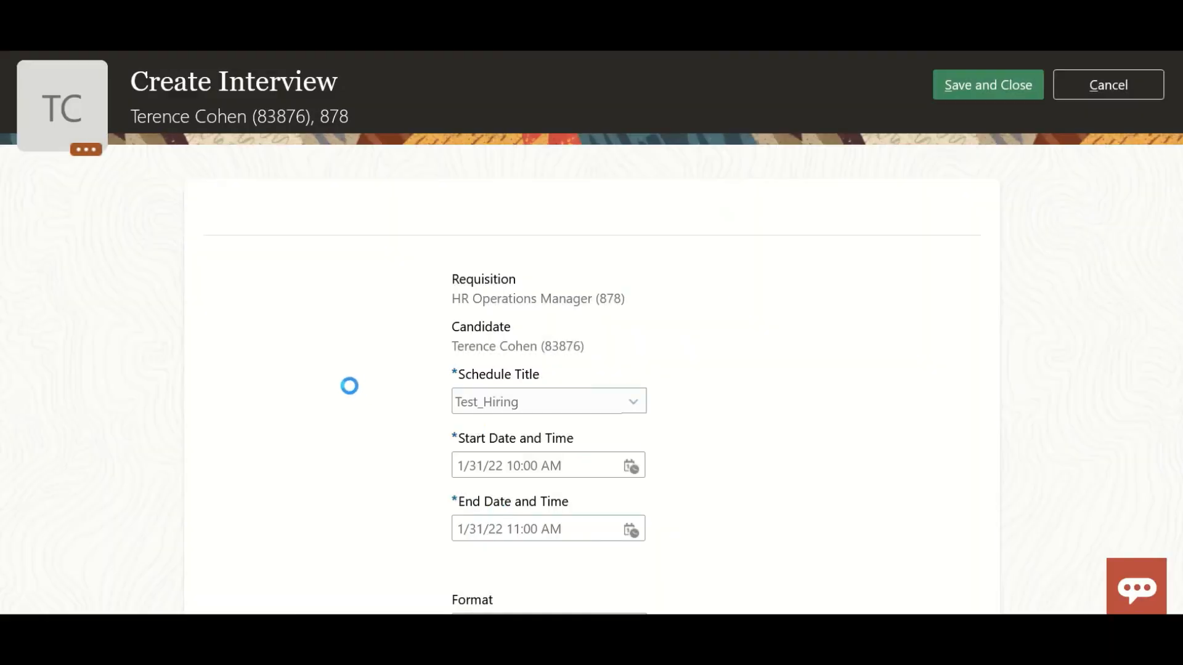
Assign a hiring team member as the interviewer, keeping the Web Conference format.
scroll(348, 385, "down", 5)
scroll(558, 387, "down", 2)
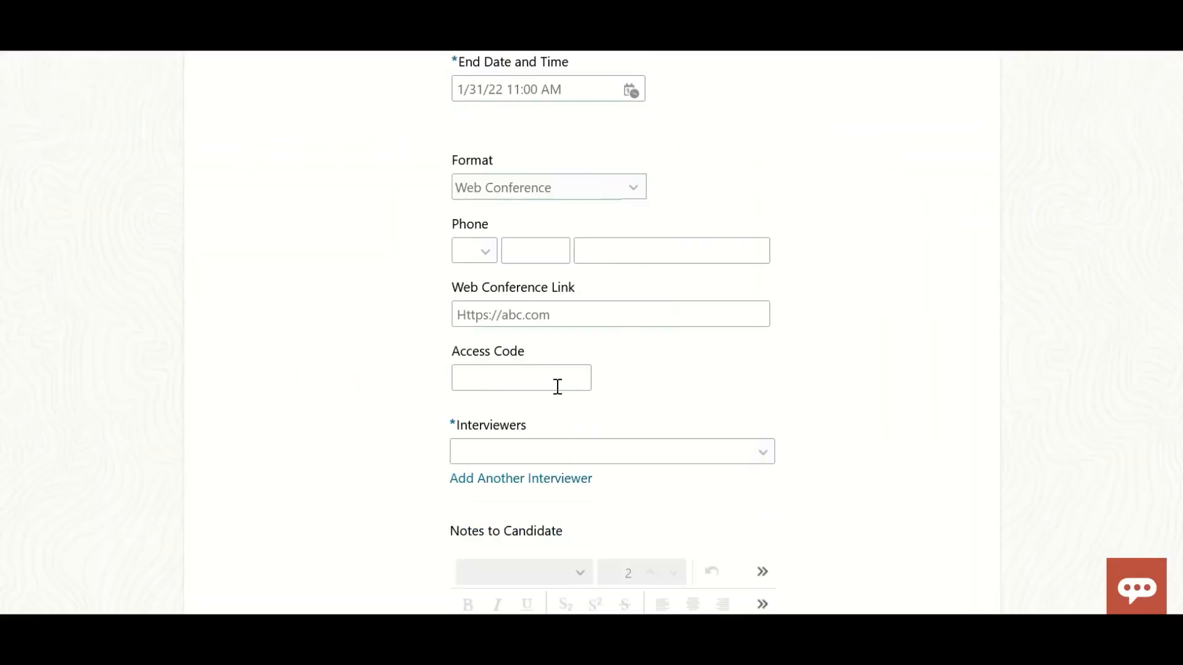
scroll(391, 459, "down", 2)
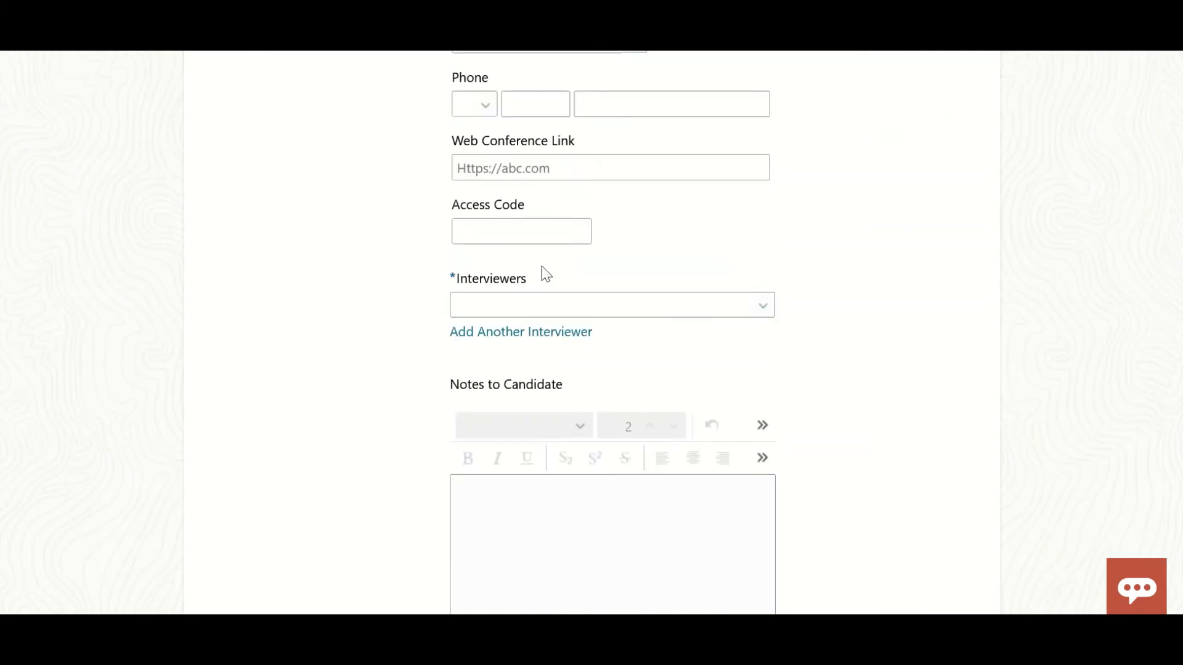
left_click(763, 306)
left_click(647, 382)
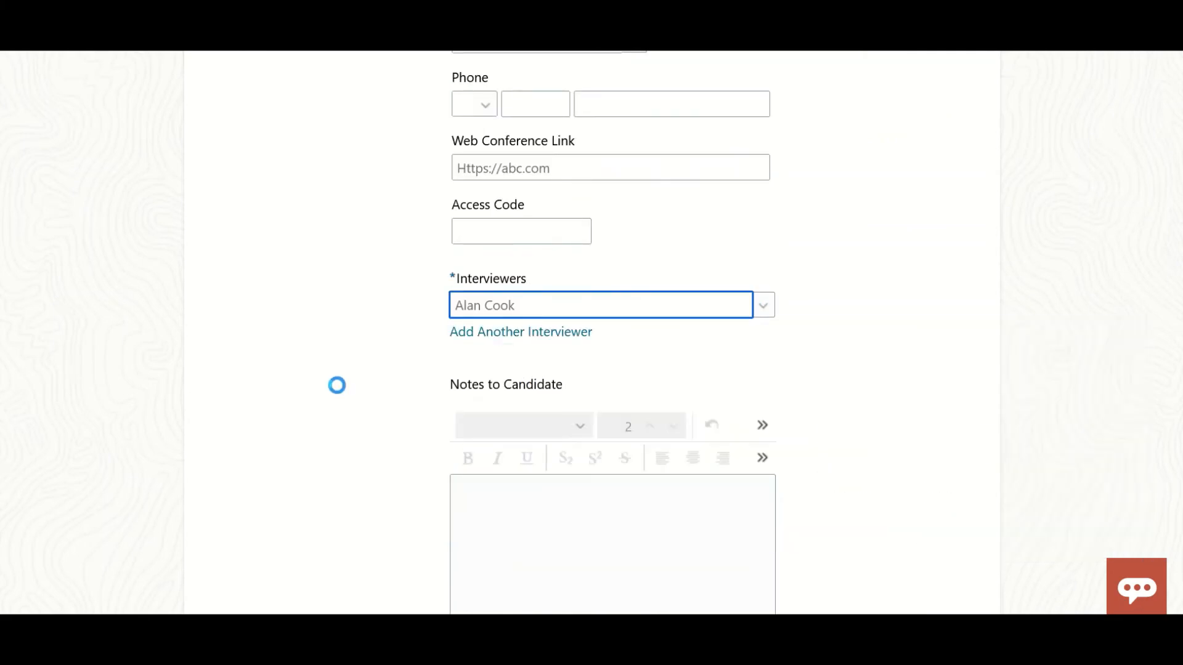
Enter "Test Notification" as the notes to the candidate, then save and close the interview.
scroll(401, 362, "down", 3)
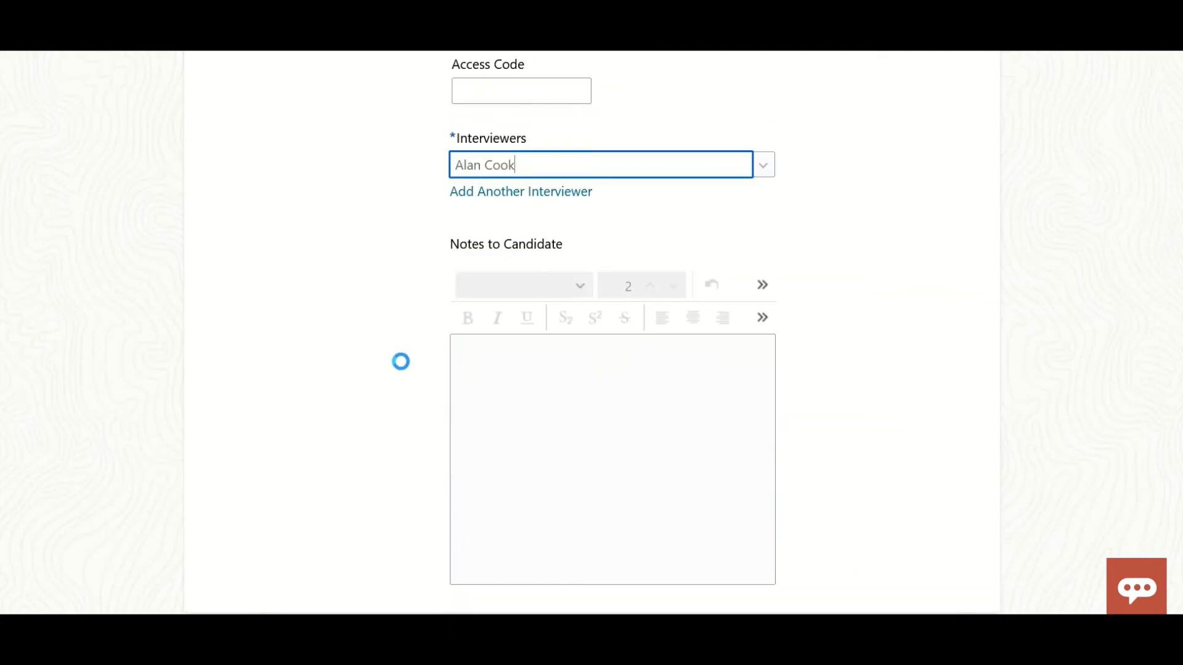
left_click(525, 336)
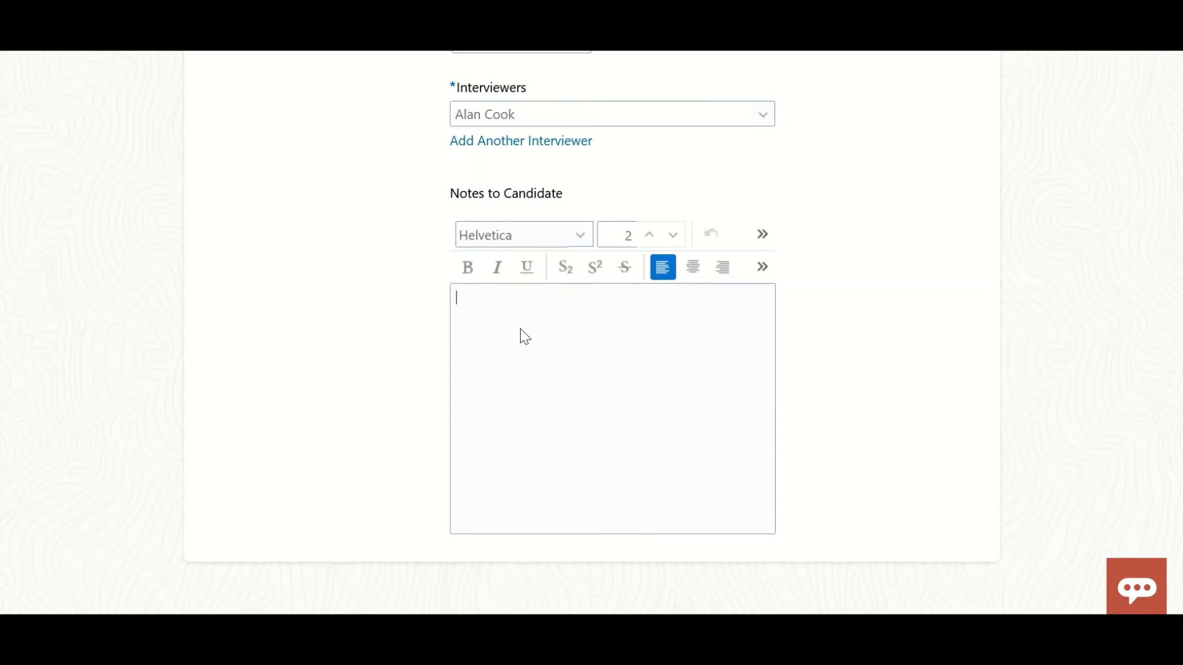
type("Test Notification")
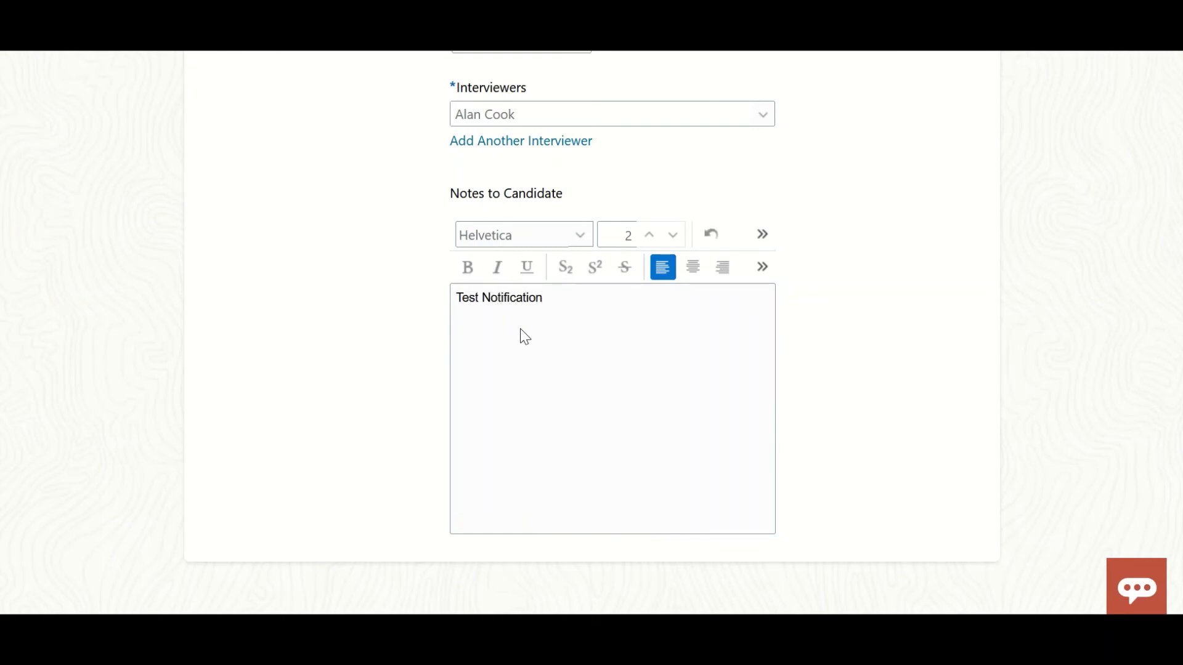
scroll(341, 381, "up", 10)
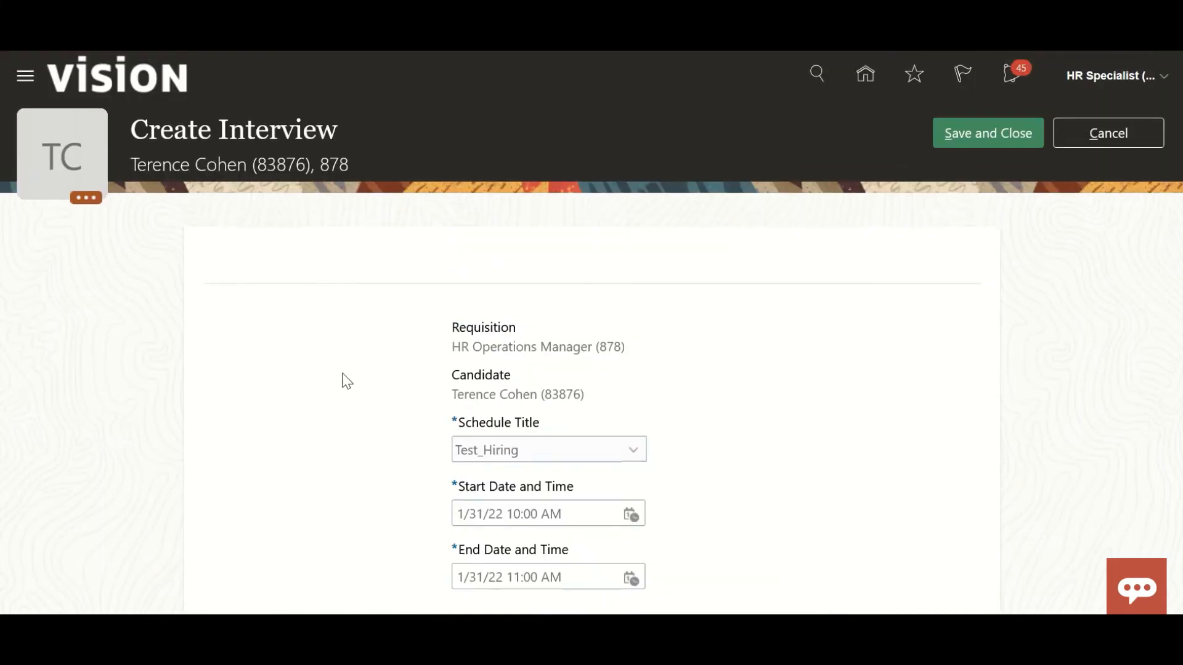
left_click(955, 139)
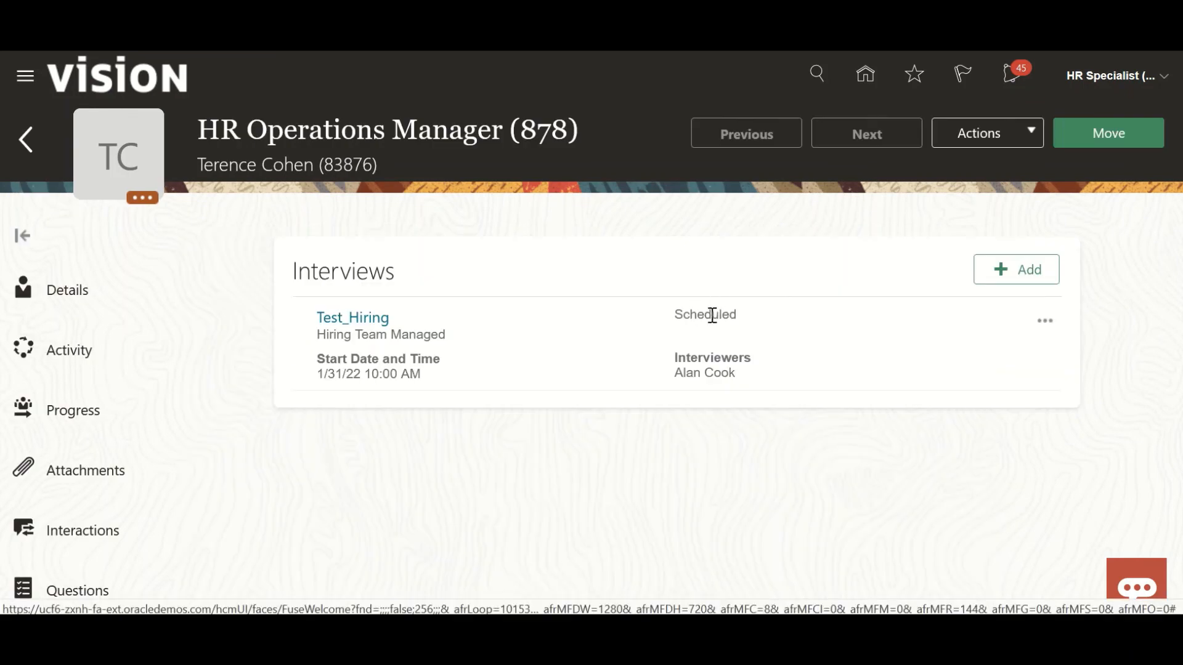
Check which actions are available for the scheduled Test_Hiring interview without applying any.
left_click(1046, 321)
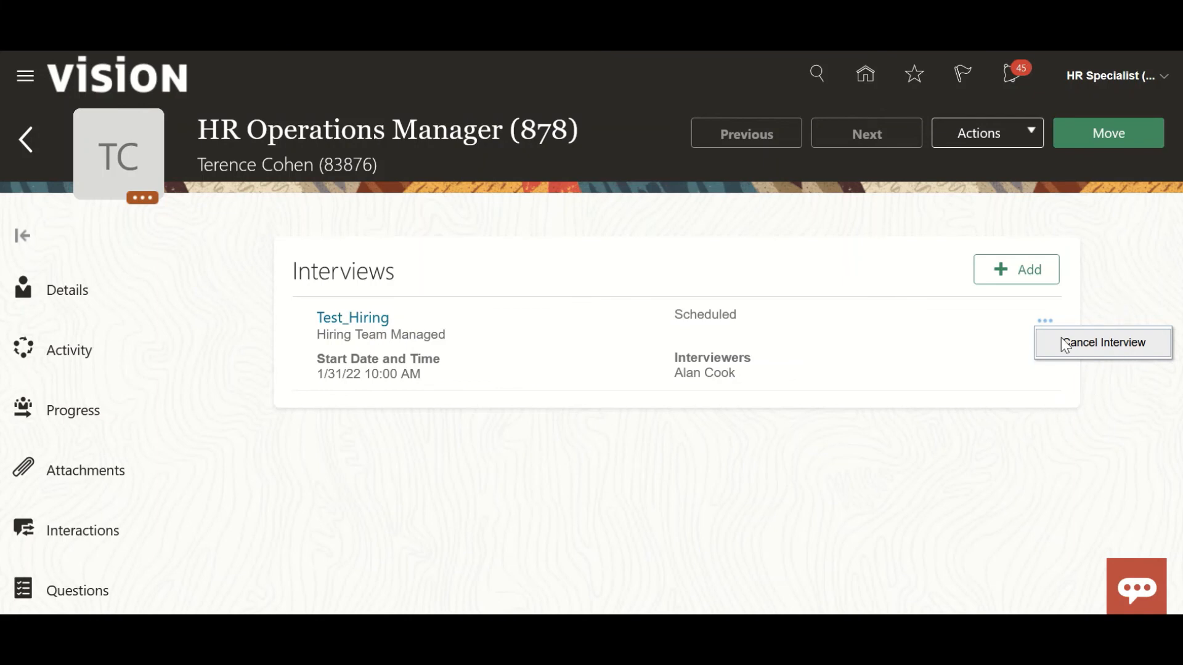
left_click(570, 449)
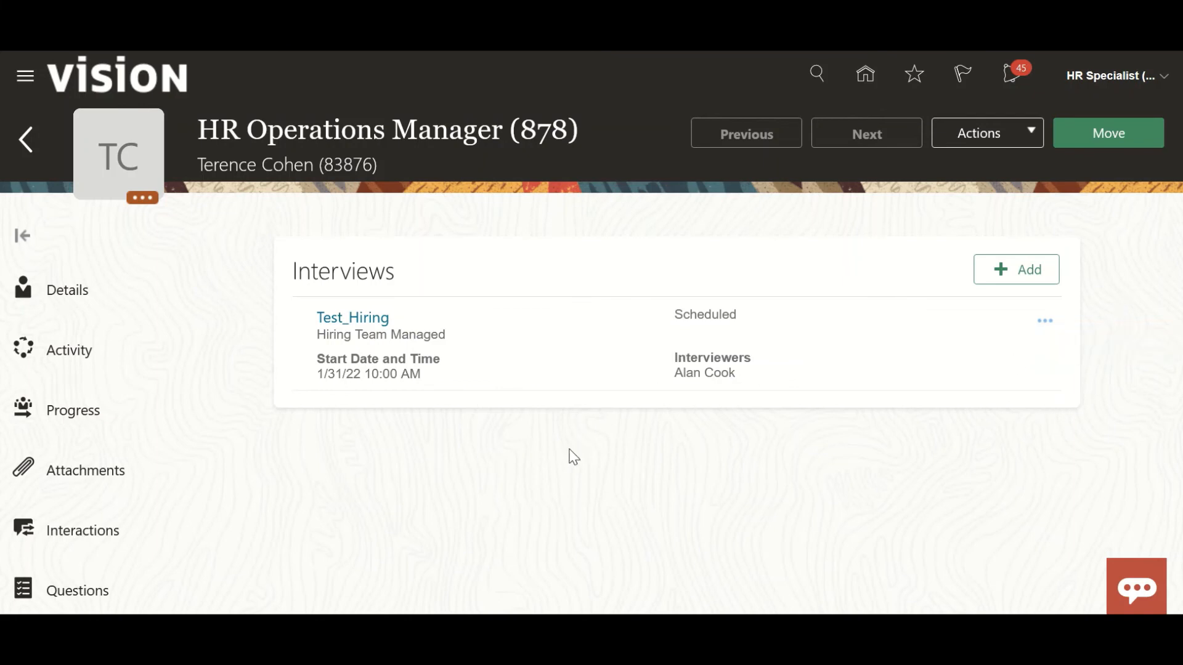
left_click(1046, 321)
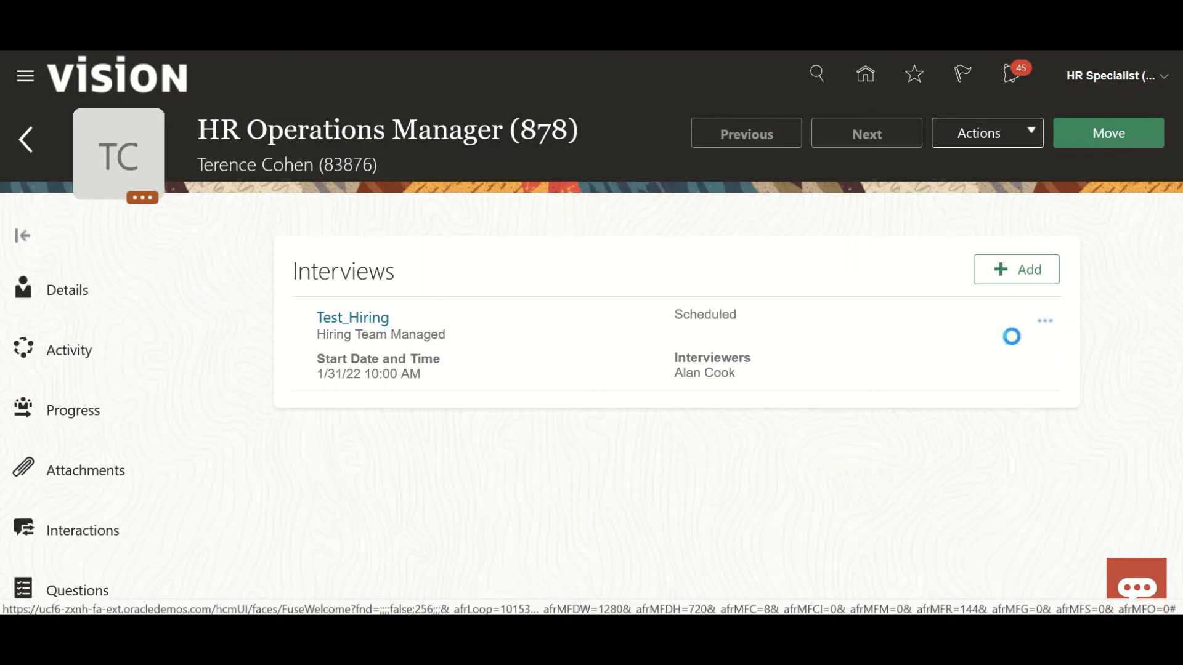
left_click(678, 461)
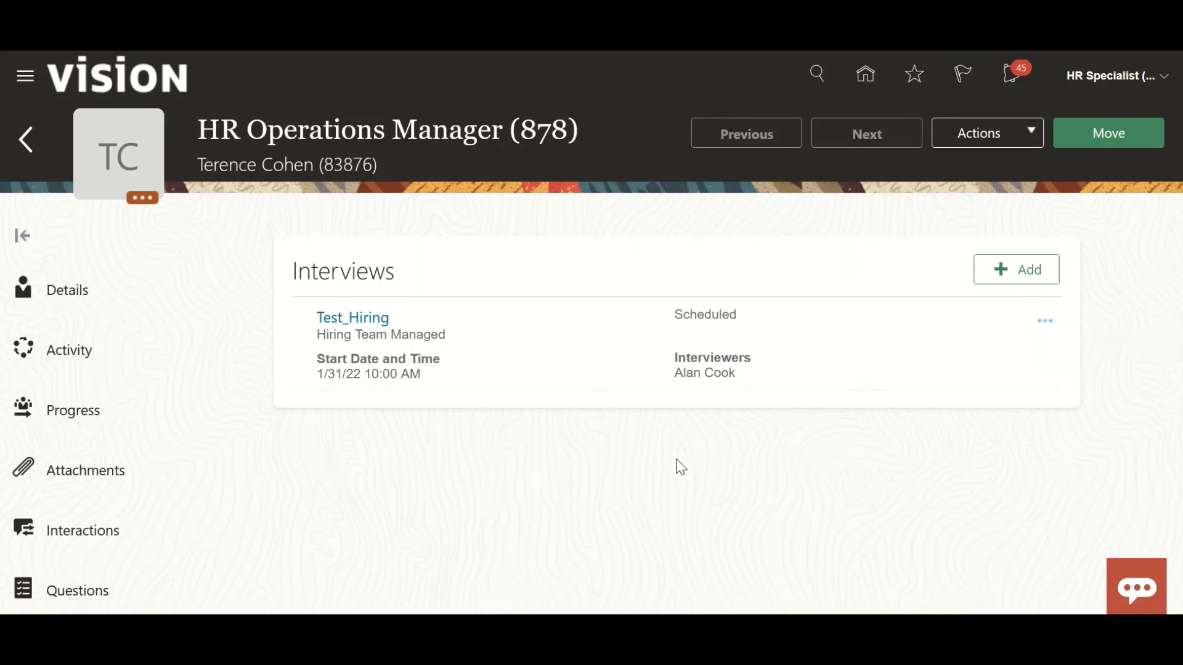